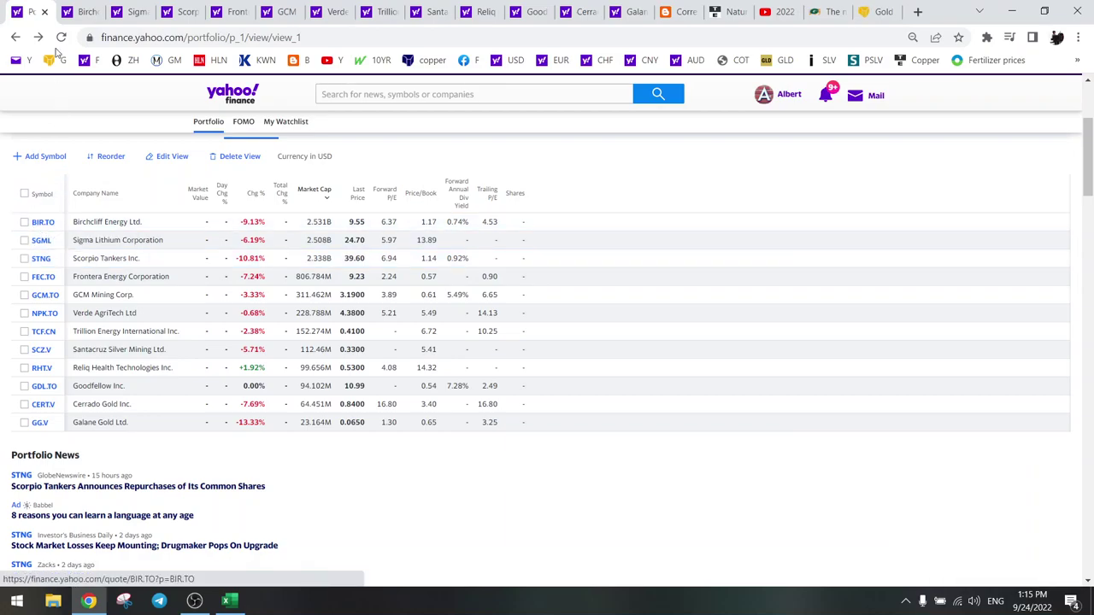
Step: View Birchcliff Energy's one-year and five-year price charts, and compare them with the natural gas chart on Trading Economics
left_click(81, 12)
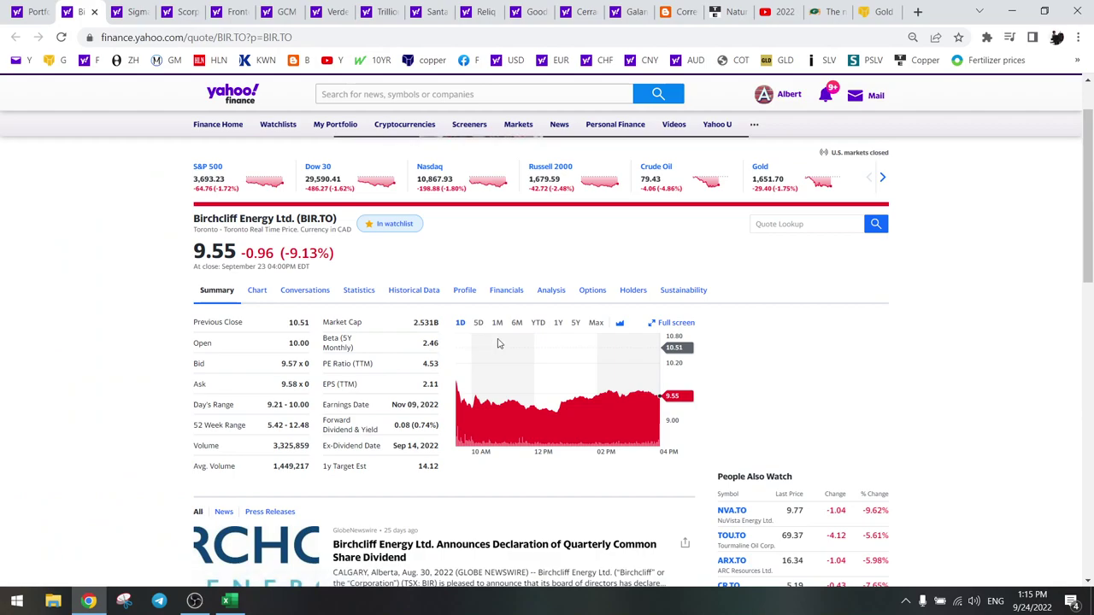
left_click(560, 324)
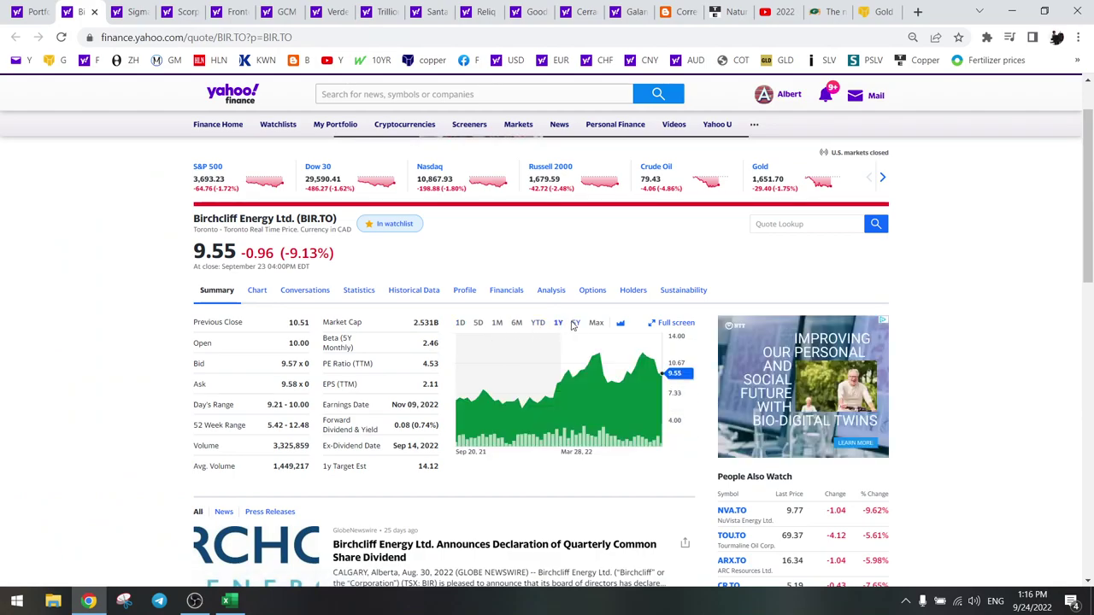
left_click(576, 324)
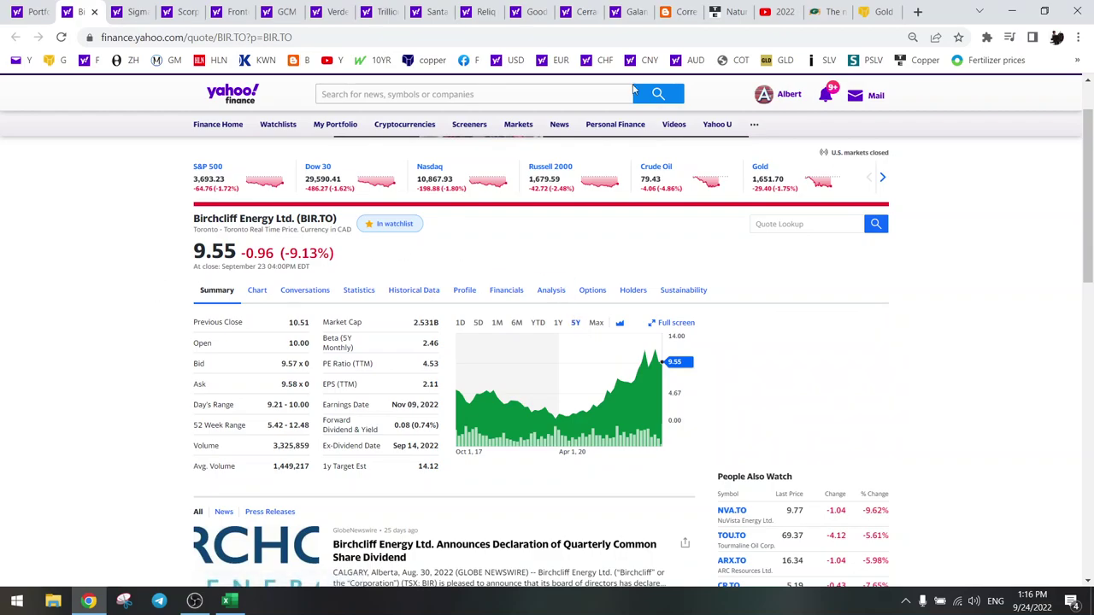
left_click(717, 14)
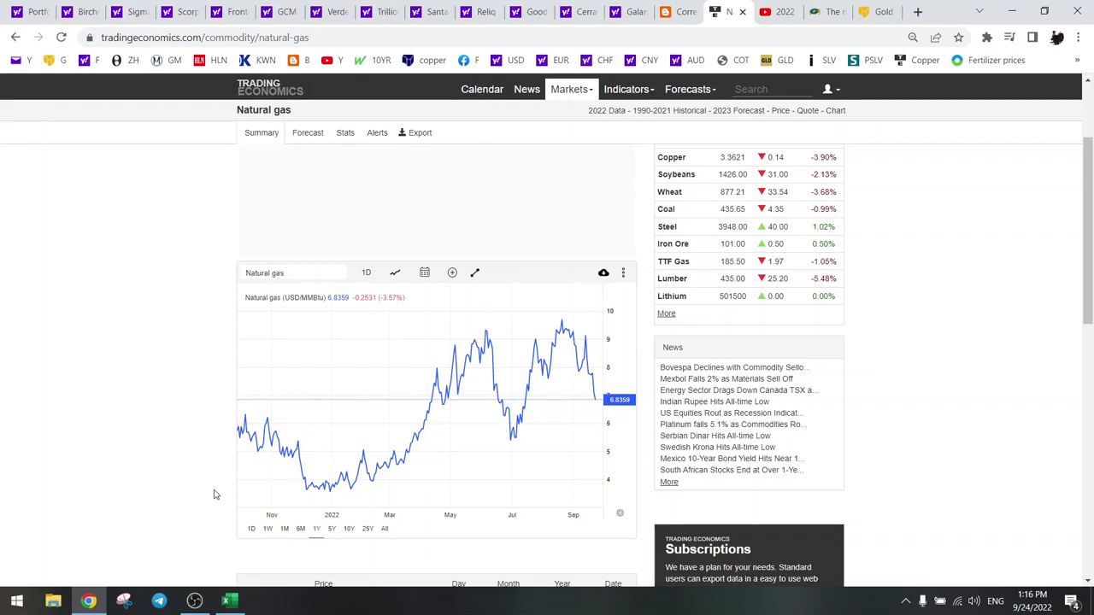
Step: Switch to the Miners workbook in Excel and activate the BIR sheet from the full sheet list
left_click(229, 601)
right_click(31, 568)
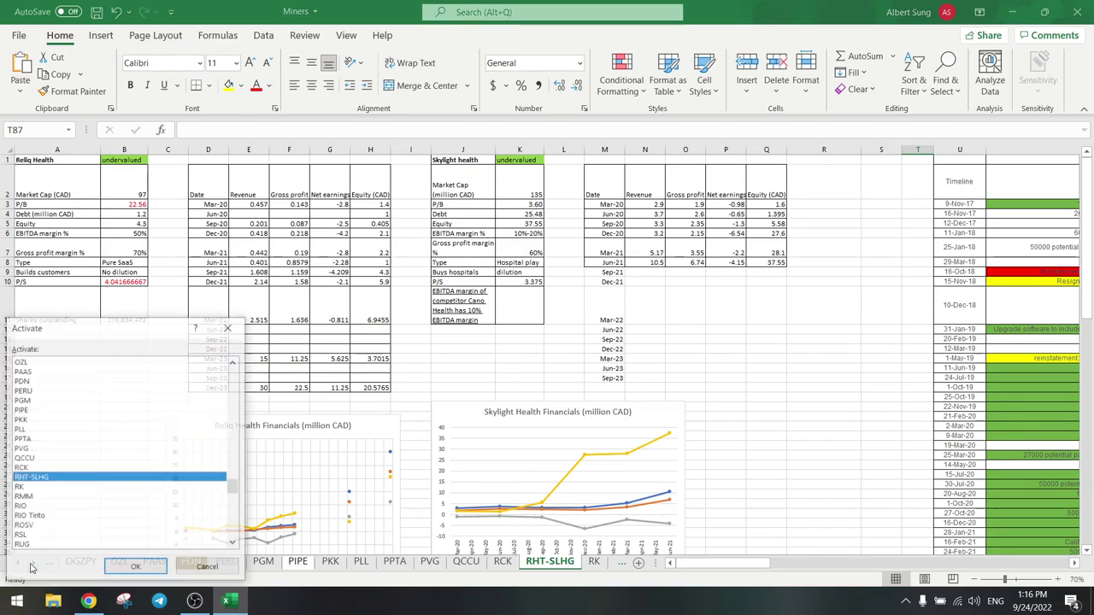
scroll(101, 402, "up", 20)
scroll(50, 408, "down", 4)
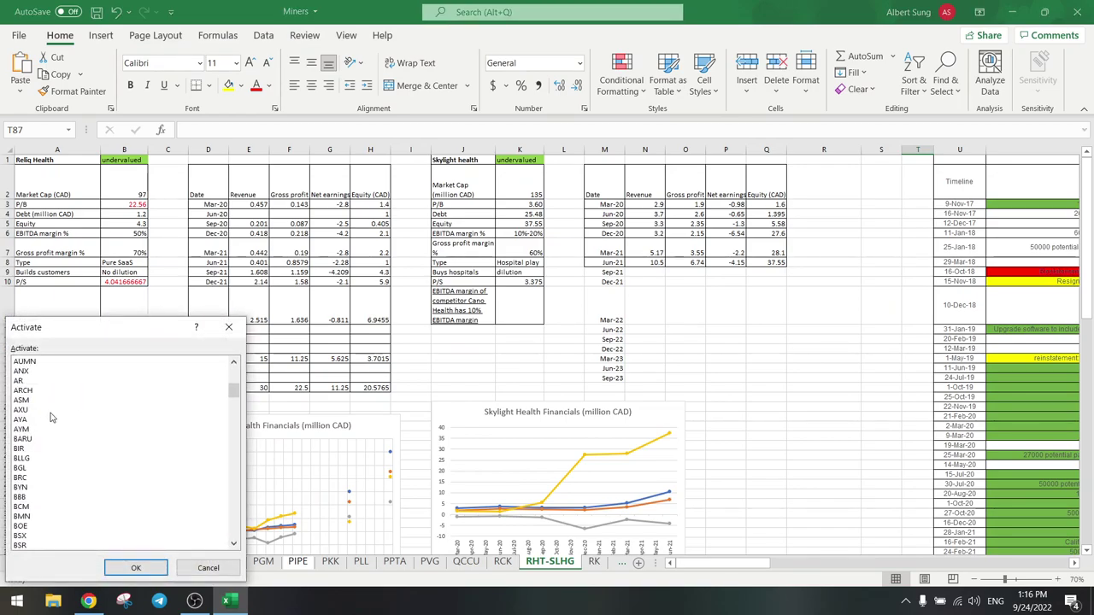
double_click(20, 449)
Step: Look through the gas price charts and financial statements on the BIR sheet, down to the U.S. LNG export capacity chart
scroll(159, 379, "down", 20)
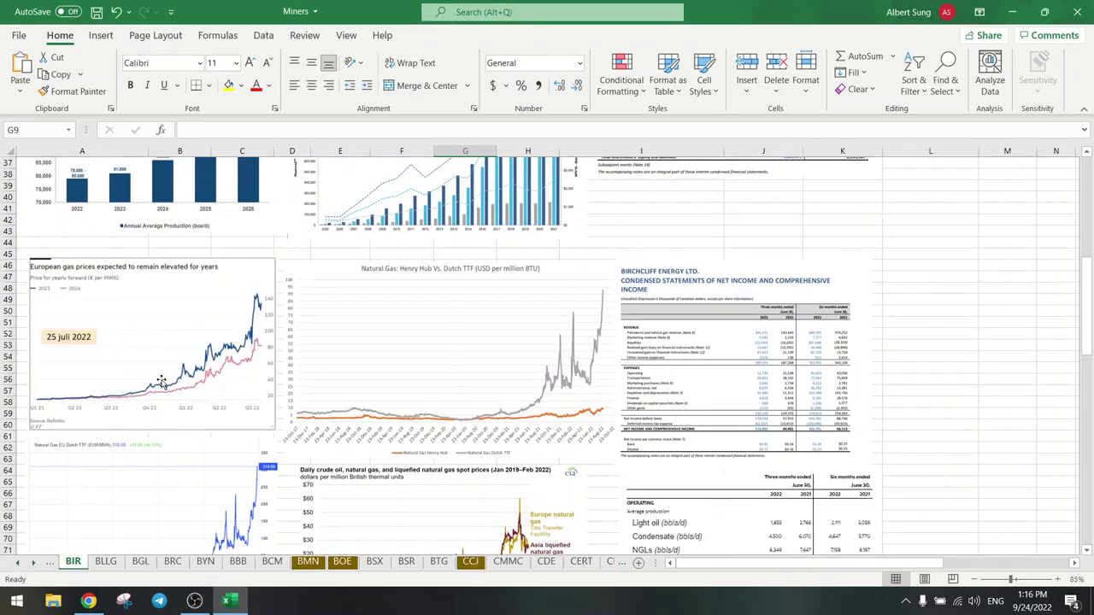
scroll(160, 380, "down", 6)
left_click(160, 379)
scroll(160, 380, "down", 1)
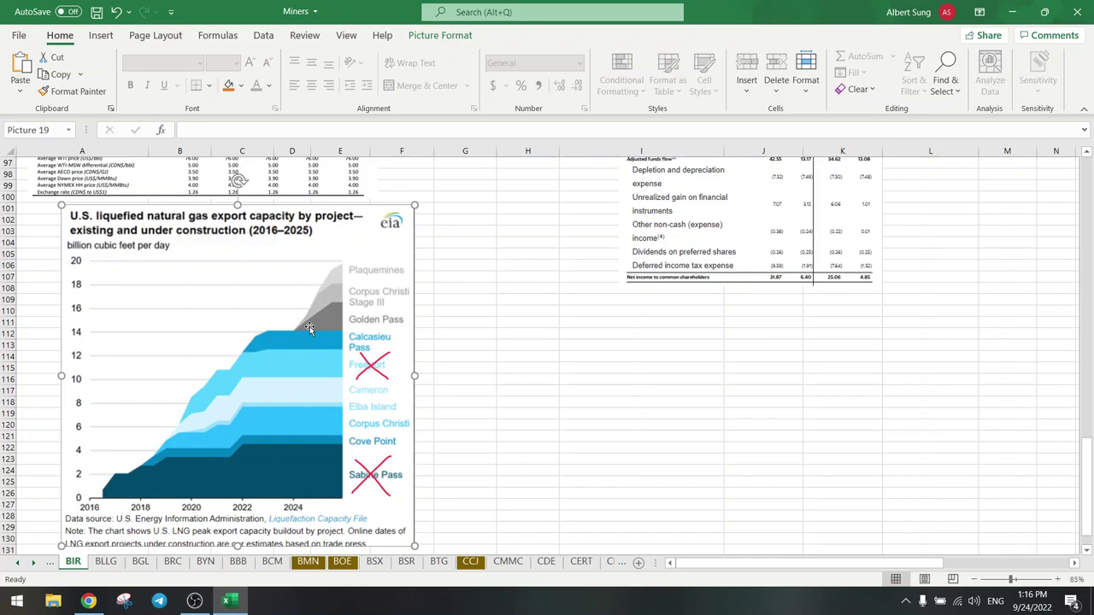
scroll(310, 328, "up", 20)
scroll(309, 328, "up", 7)
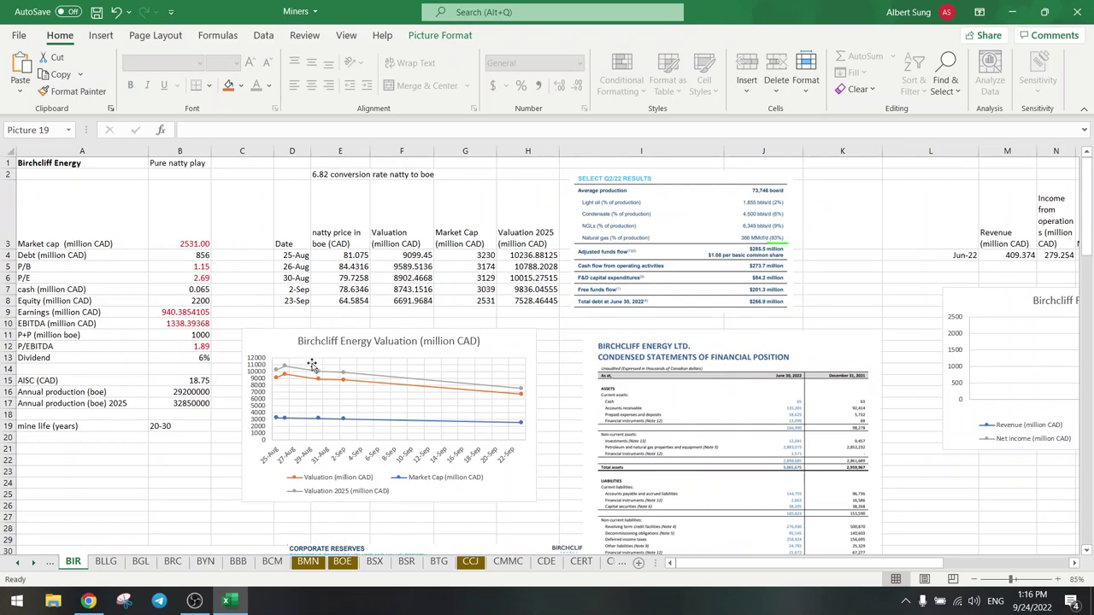
Step: Examine the Birchcliff Energy Valuation chart and inspect the 23-Sep market cap and valuation cells in its data table
mouse_move(311, 380)
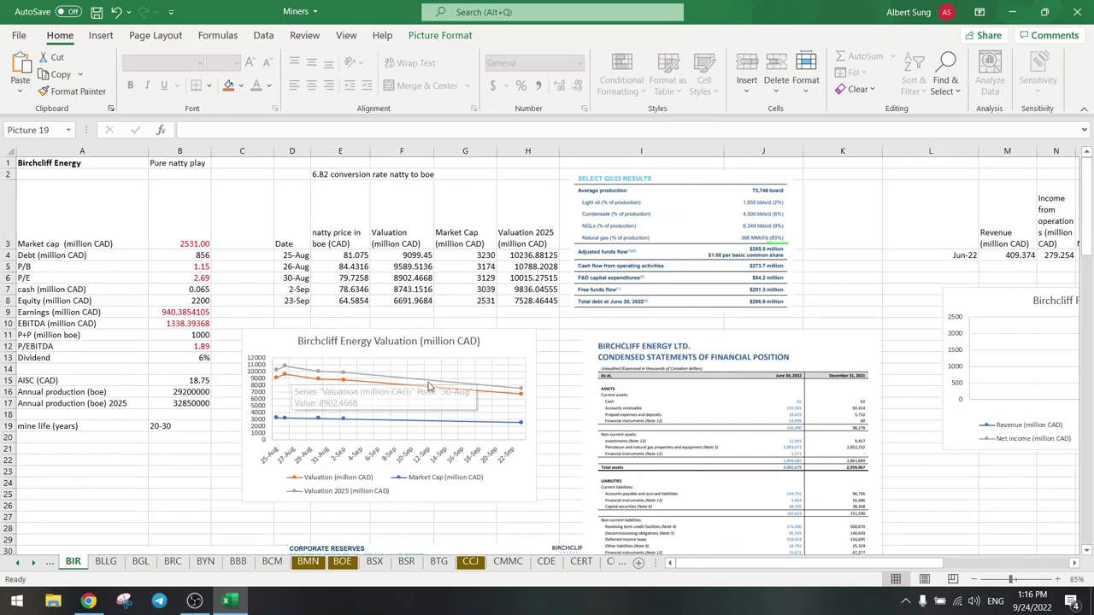
left_click(520, 425)
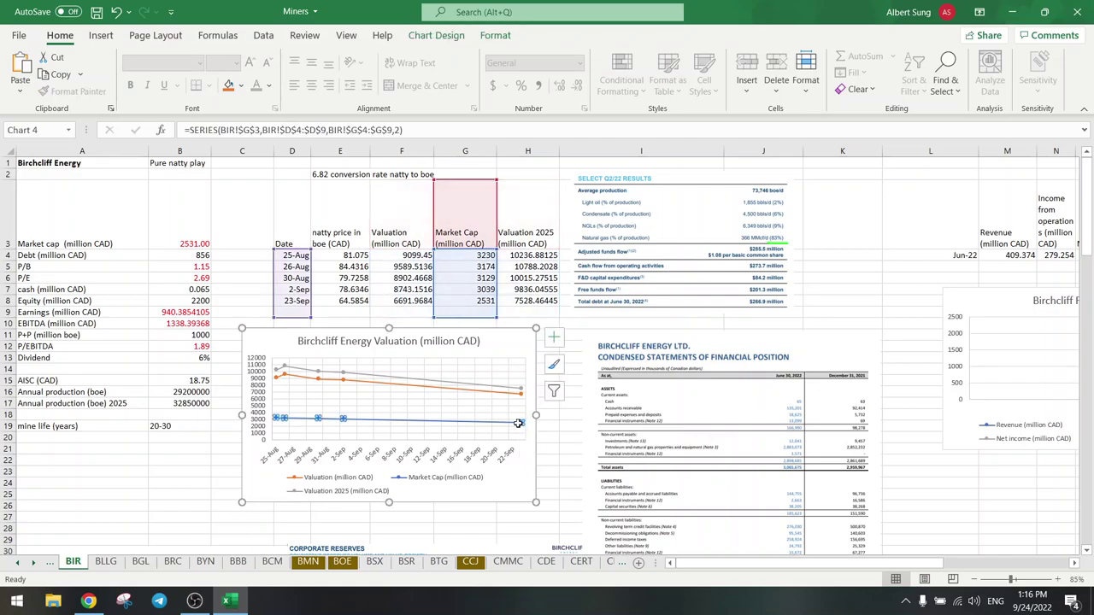
left_click(474, 296)
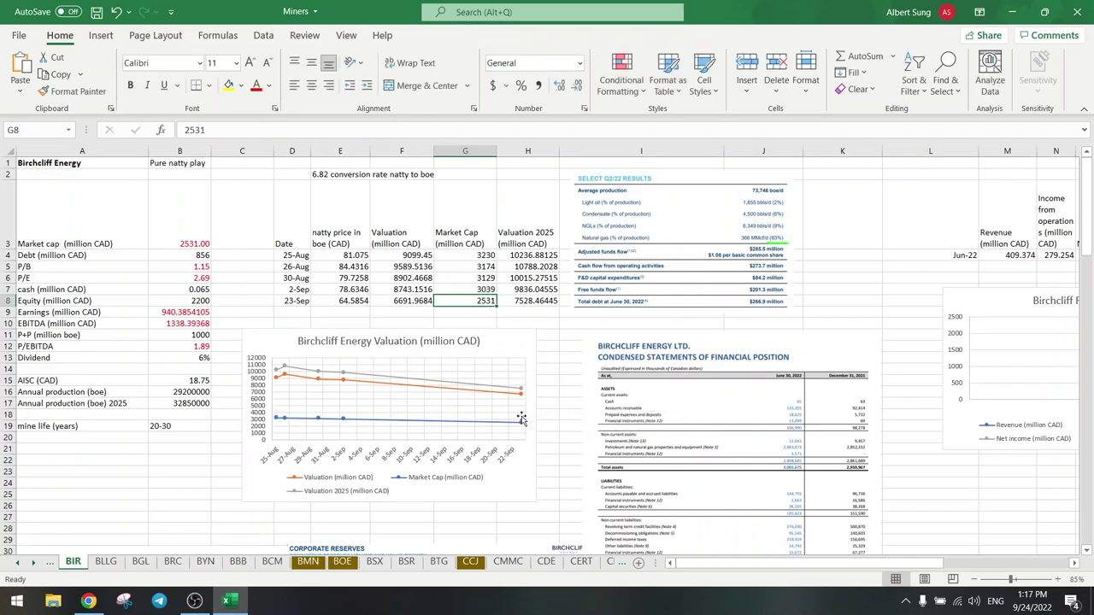
mouse_move(524, 399)
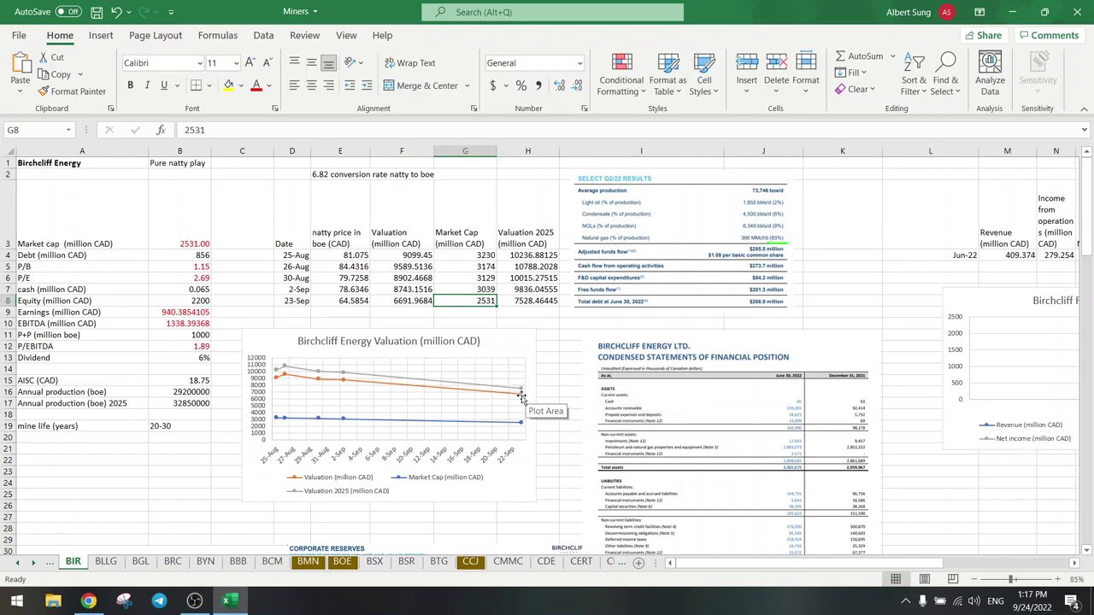
left_click(418, 299)
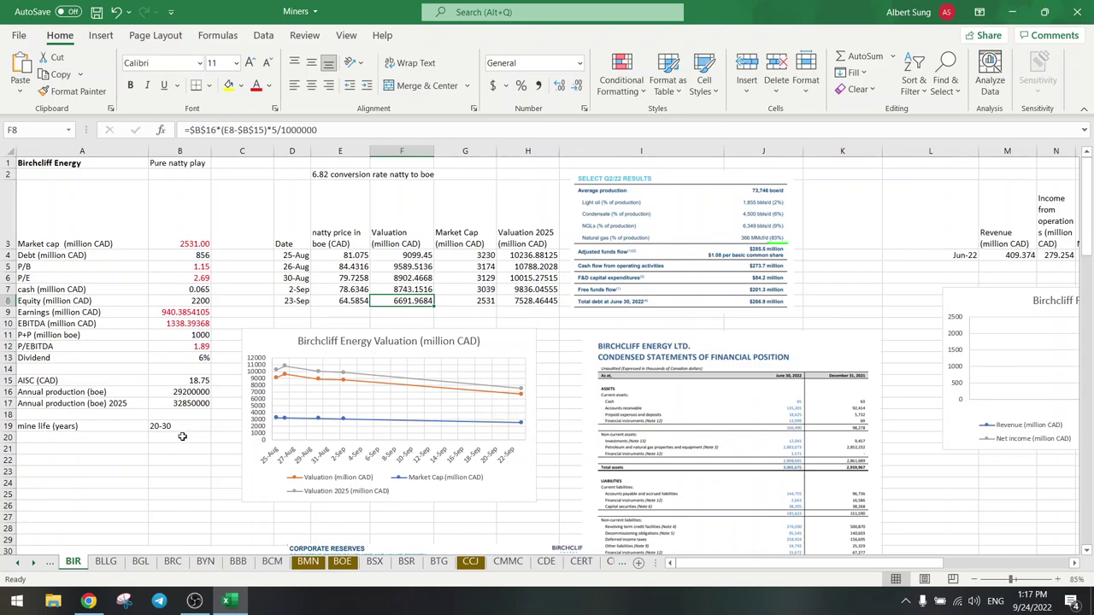
Step: Switch back to Chrome and revisit the Birchcliff Energy quote and the Yahoo Finance portfolio list
left_click(88, 600)
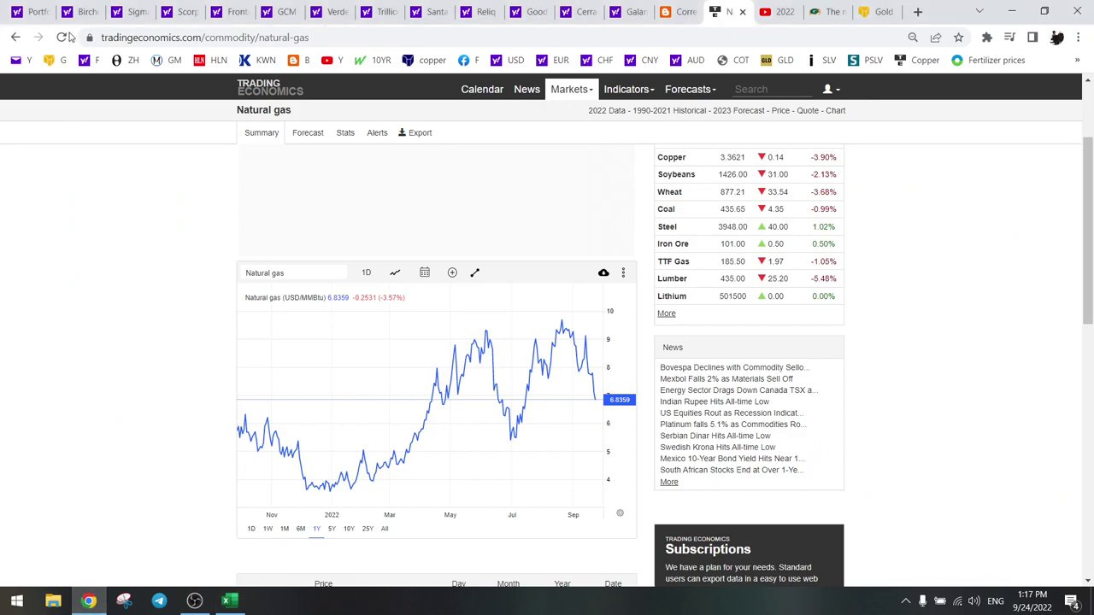
left_click(83, 11)
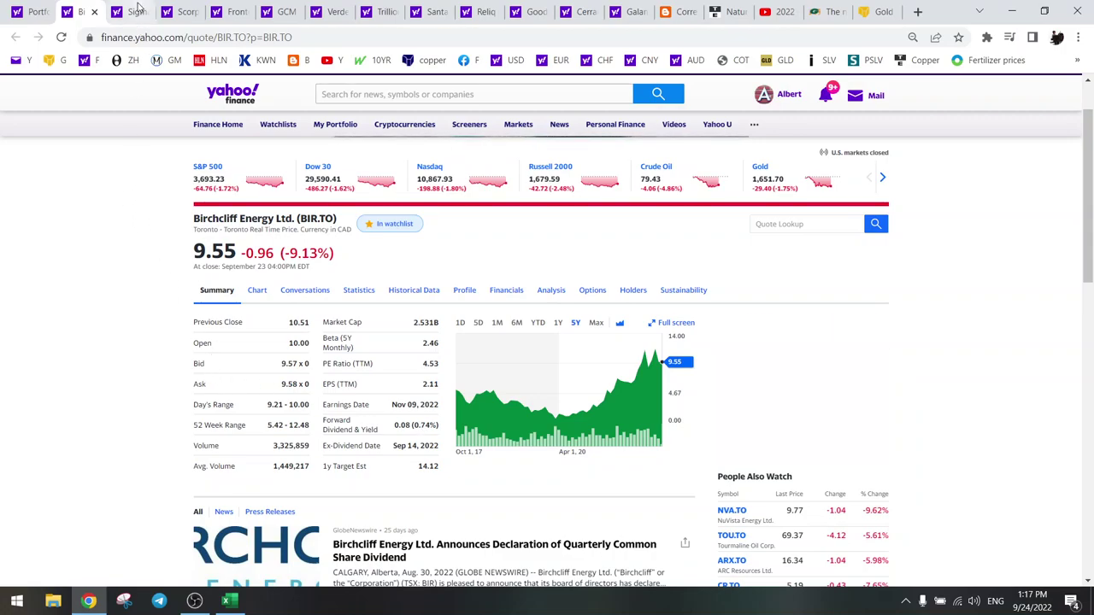
left_click(34, 11)
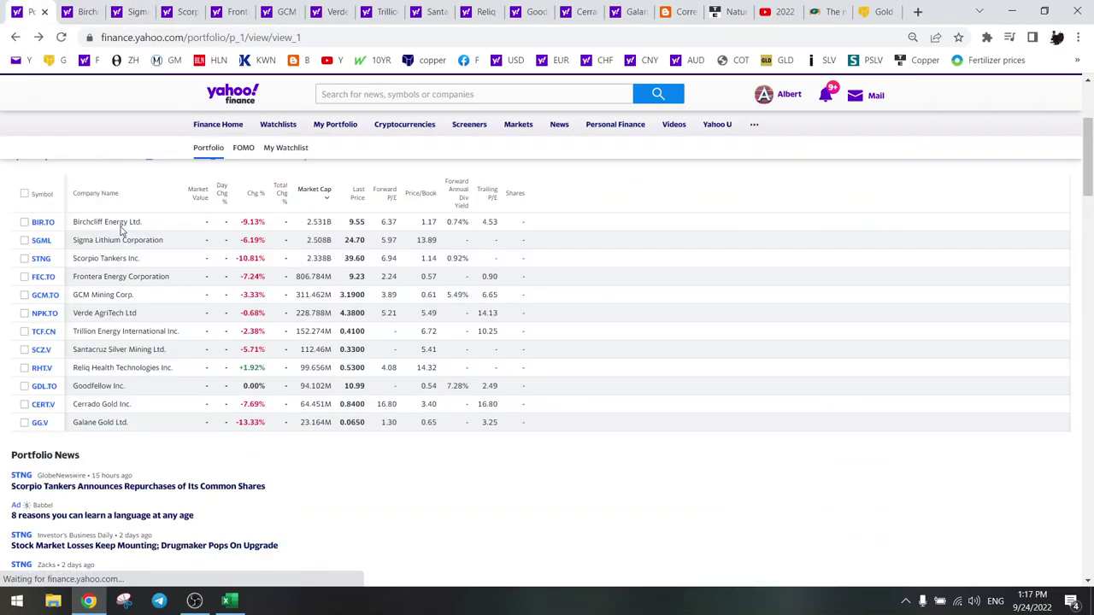
Step: Open the Sigma Lithium quote and view its price chart over one year, five years and one day
left_click(130, 12)
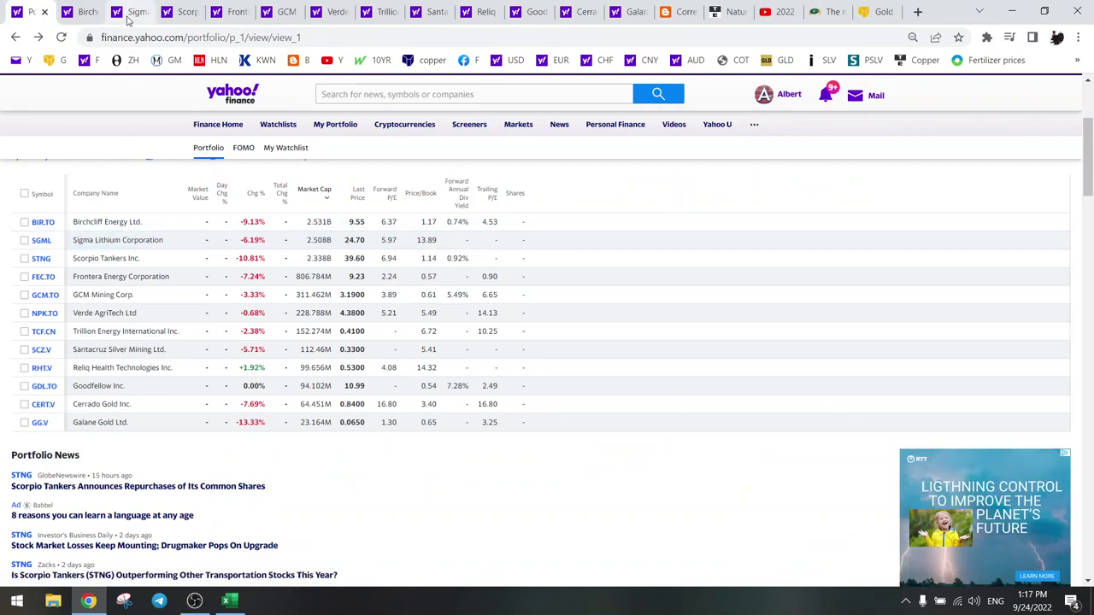
left_click(558, 252)
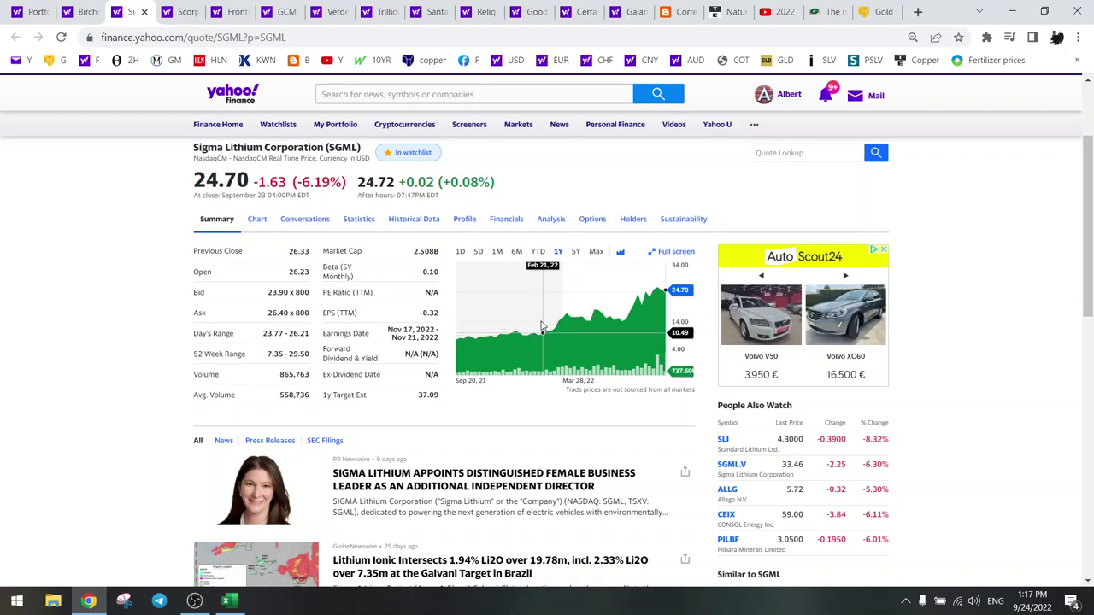
left_click(575, 251)
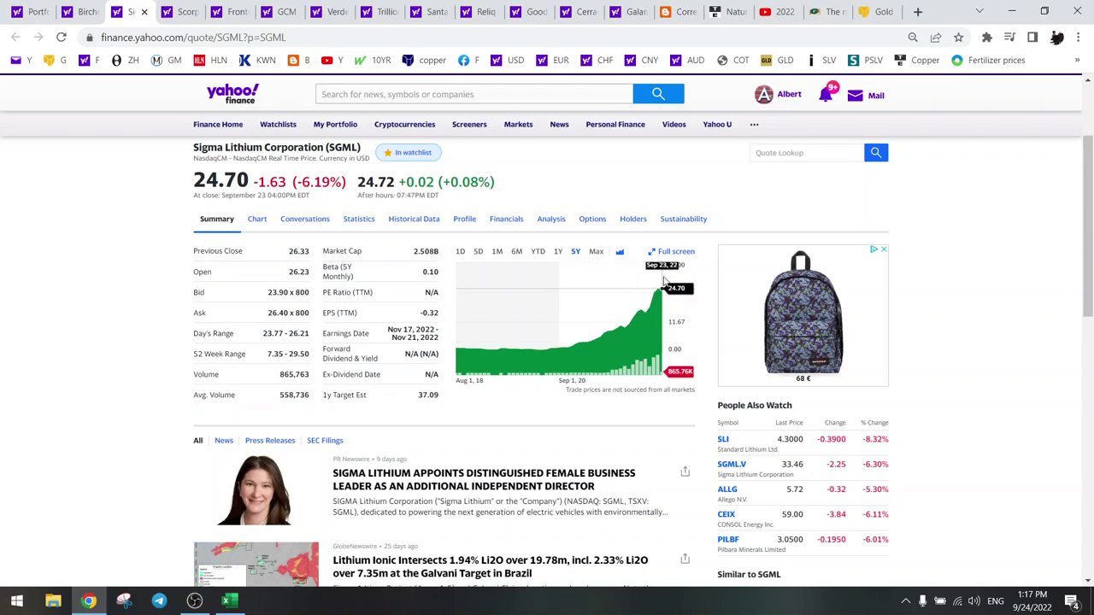
left_click(461, 252)
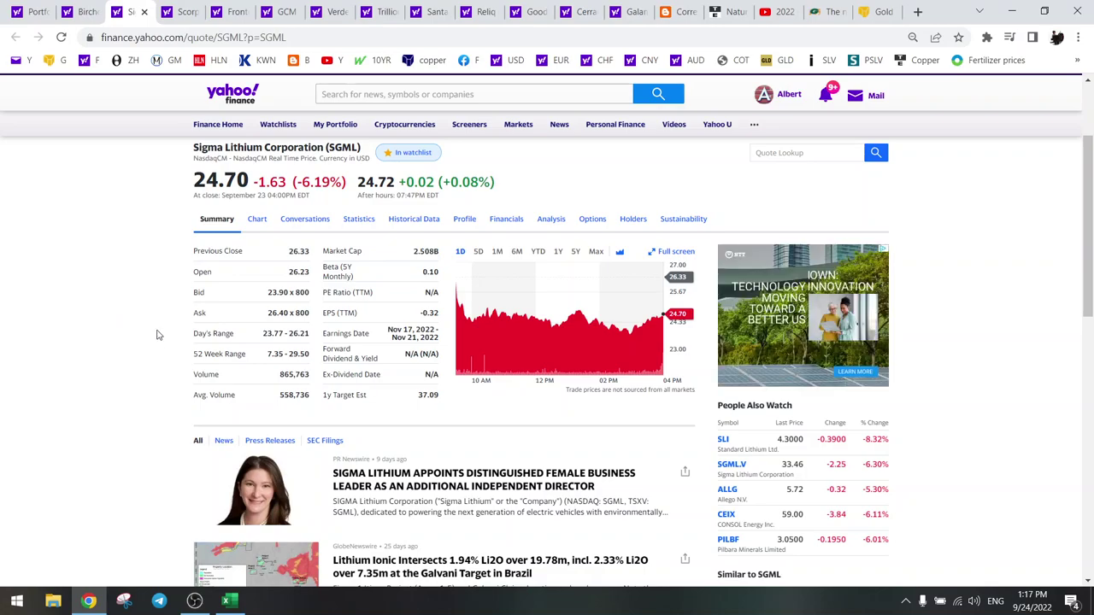
Step: Open the China EV sales blog post and compare its enlarged passenger car sales and NEV retail sales charts
left_click(679, 12)
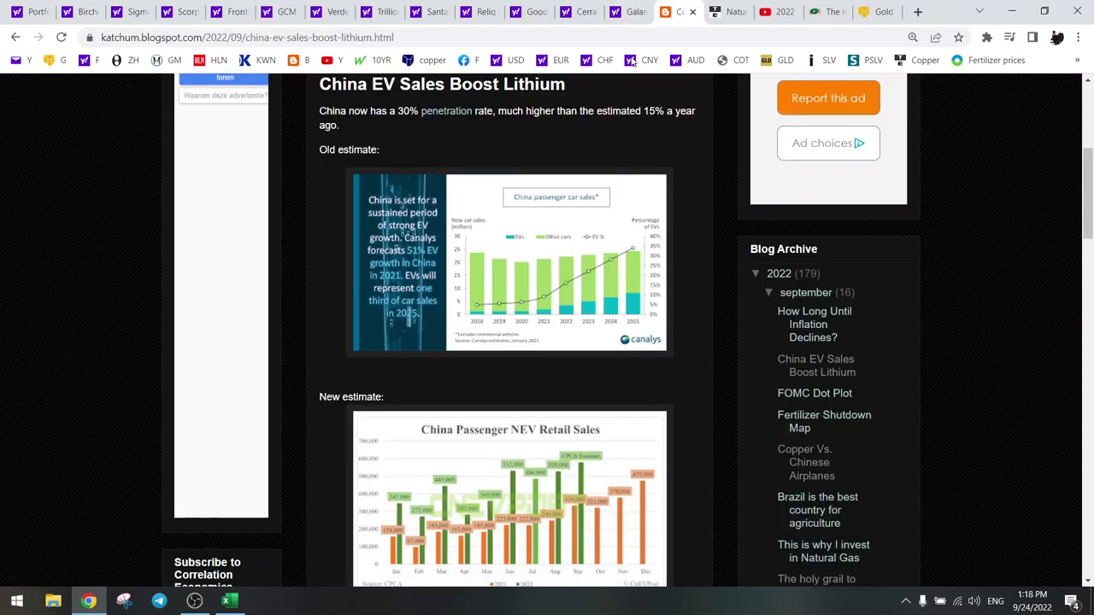
left_click(507, 270)
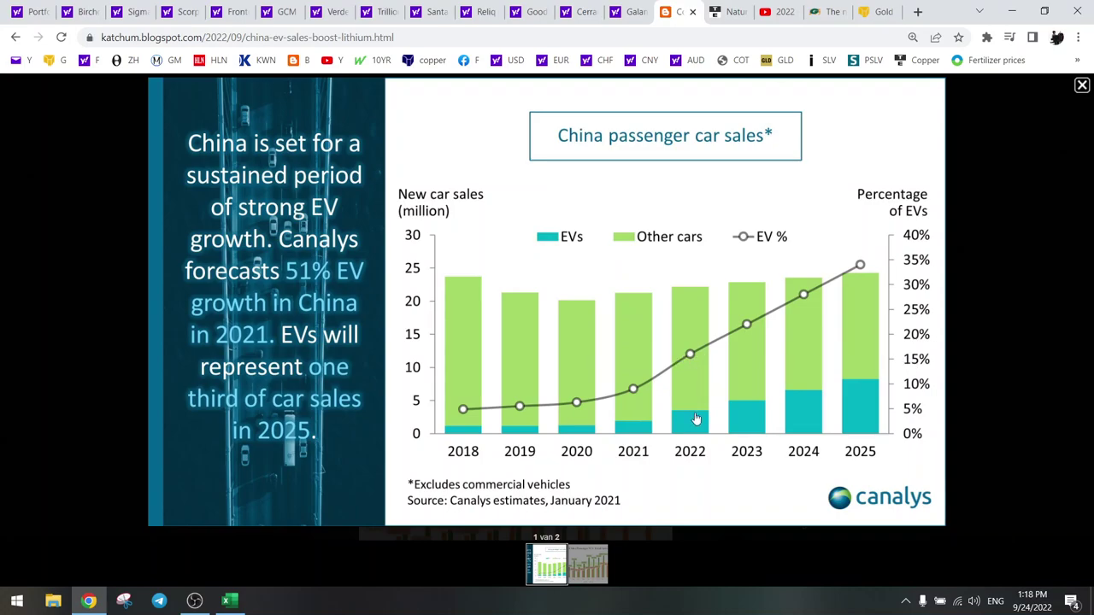
left_click(596, 563)
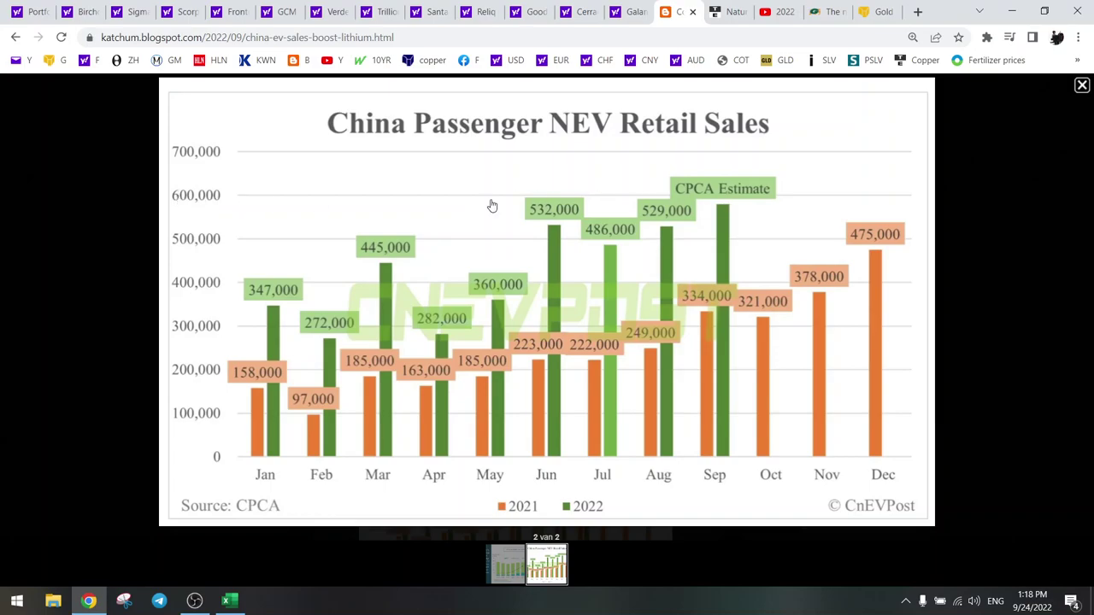
left_click(505, 557)
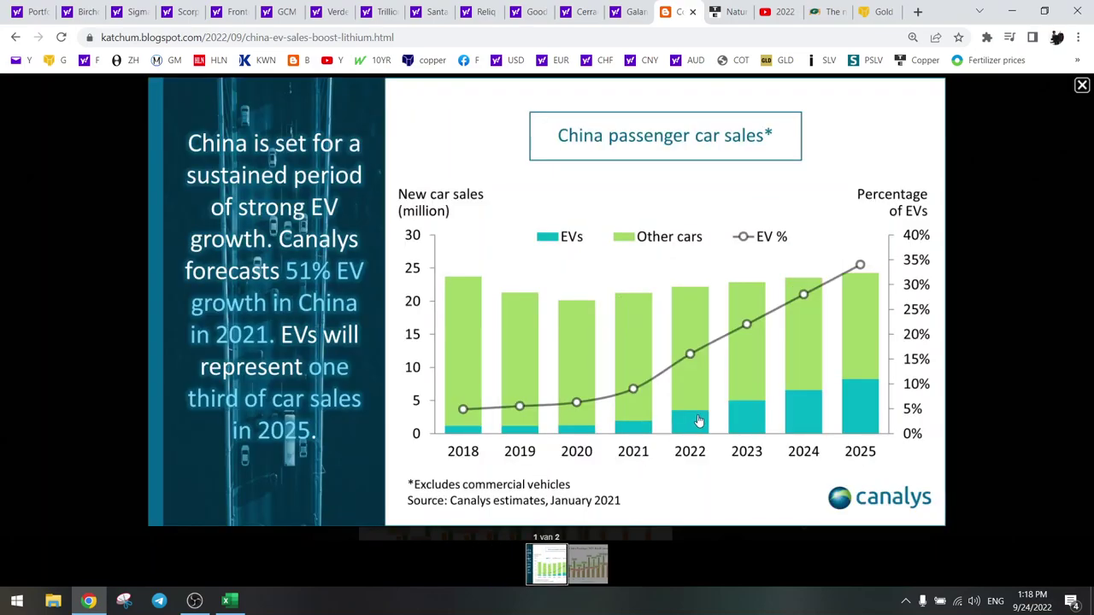
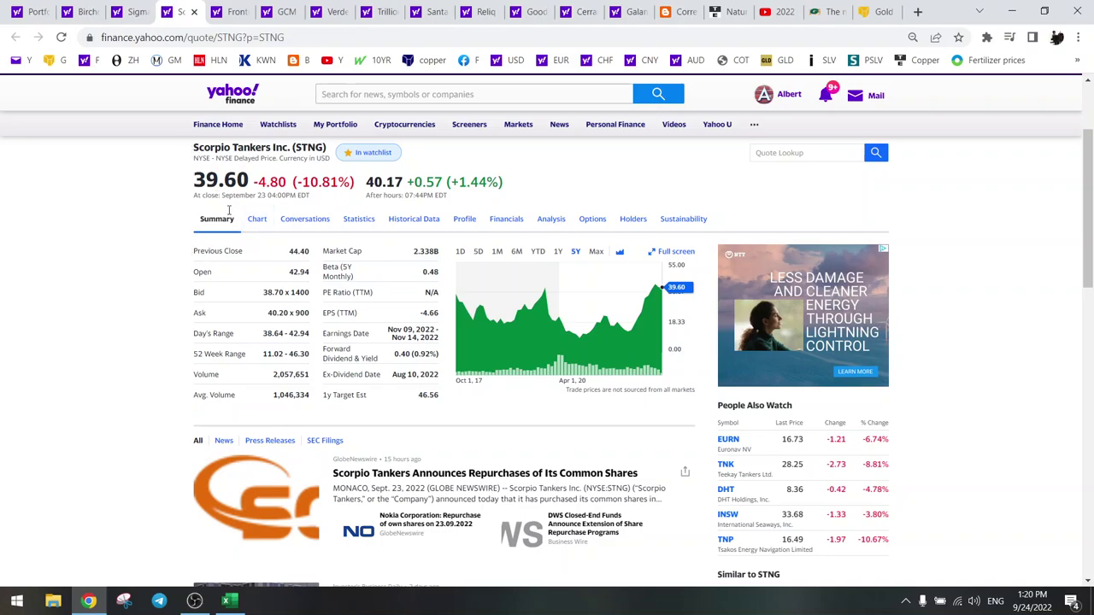
Step: Check Scorpio Tankers' quarterly revenue and earnings chart, and return to the quote summary
scroll(396, 284, "down", 7)
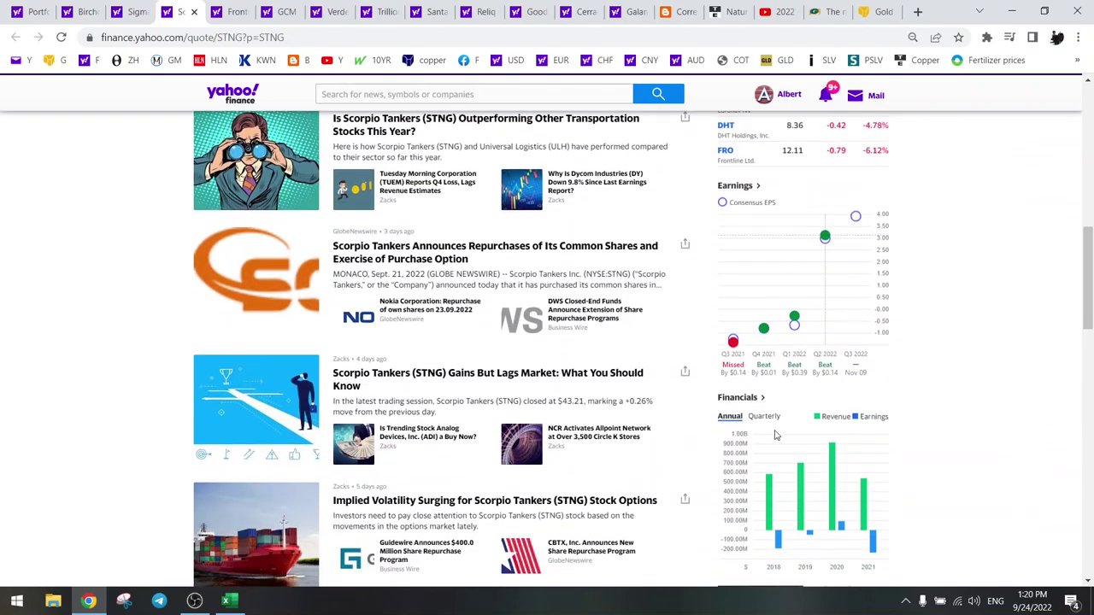
left_click(765, 416)
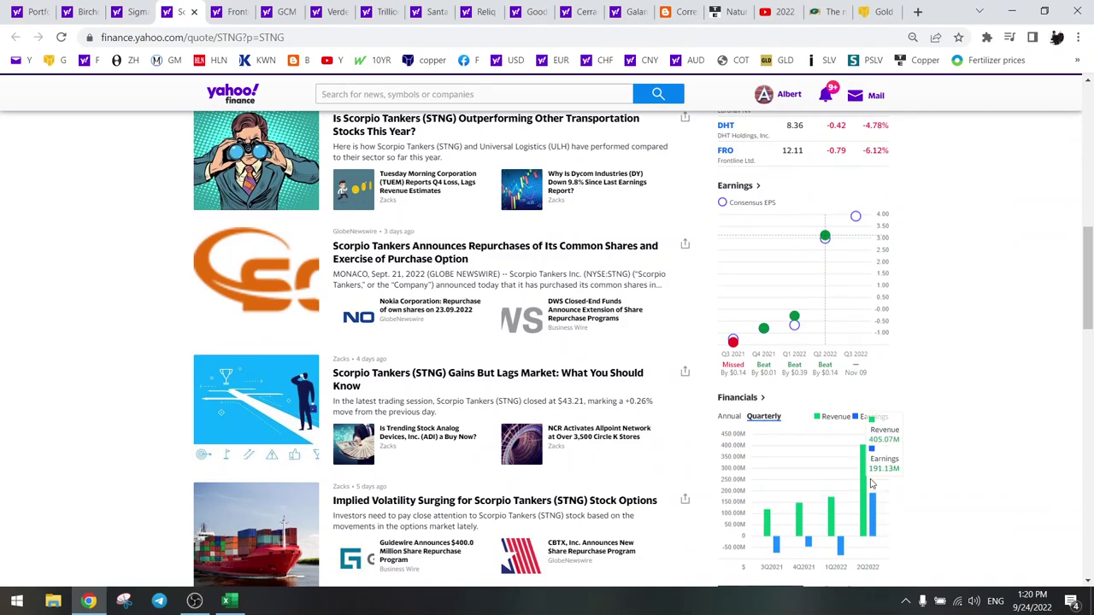
scroll(443, 342, "up", 6)
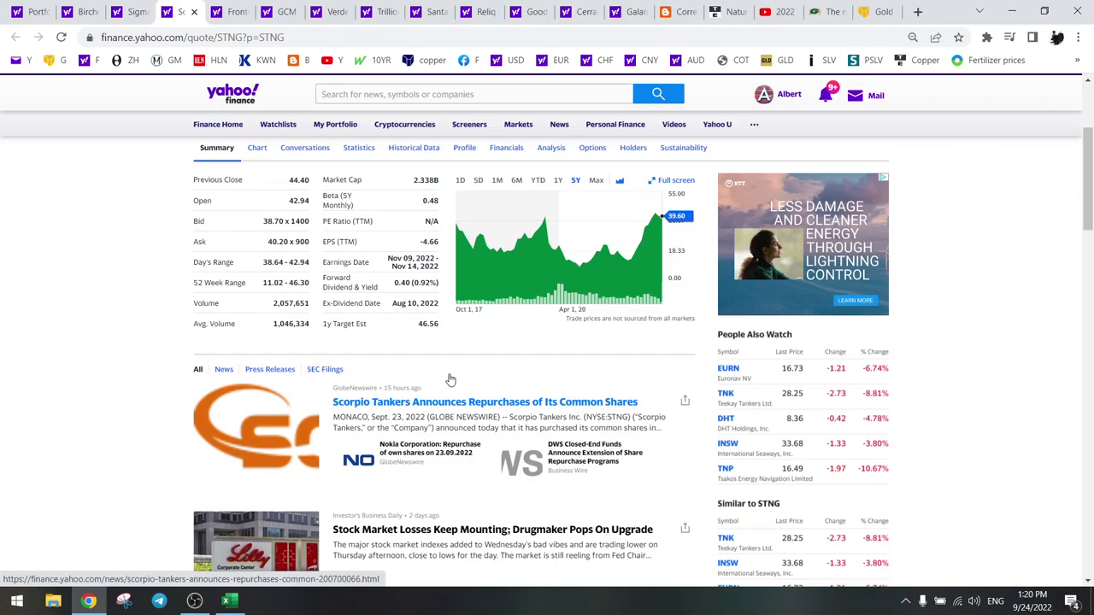
scroll(360, 369, "up", 2)
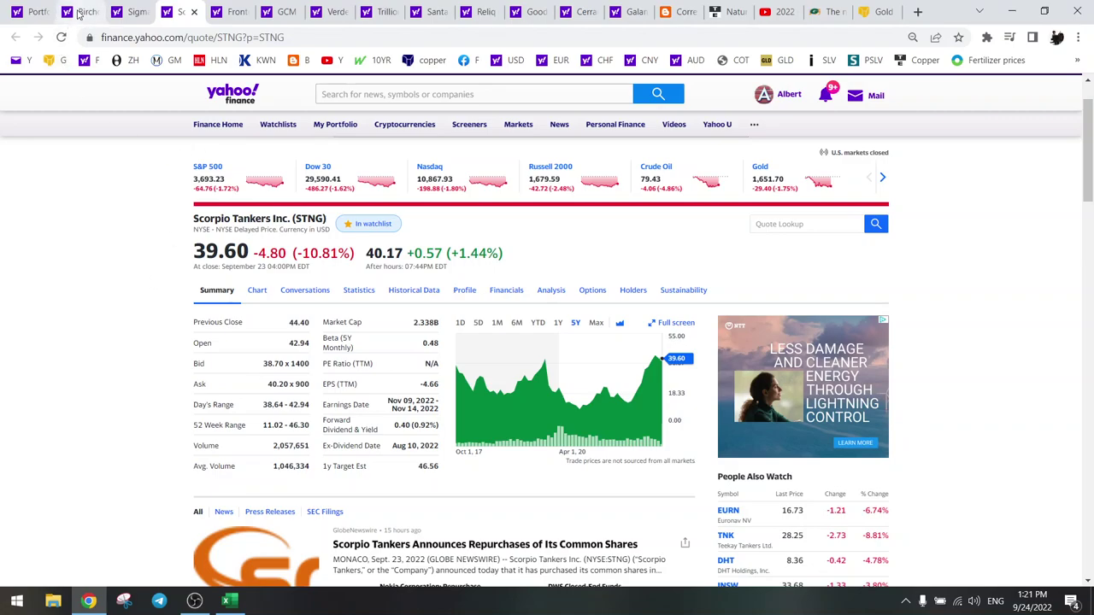
Step: Return to the portfolio list and highlight the company names Frontera Energy Corporation and Birchcliff Energy Ltd. for comparison
left_click(37, 12)
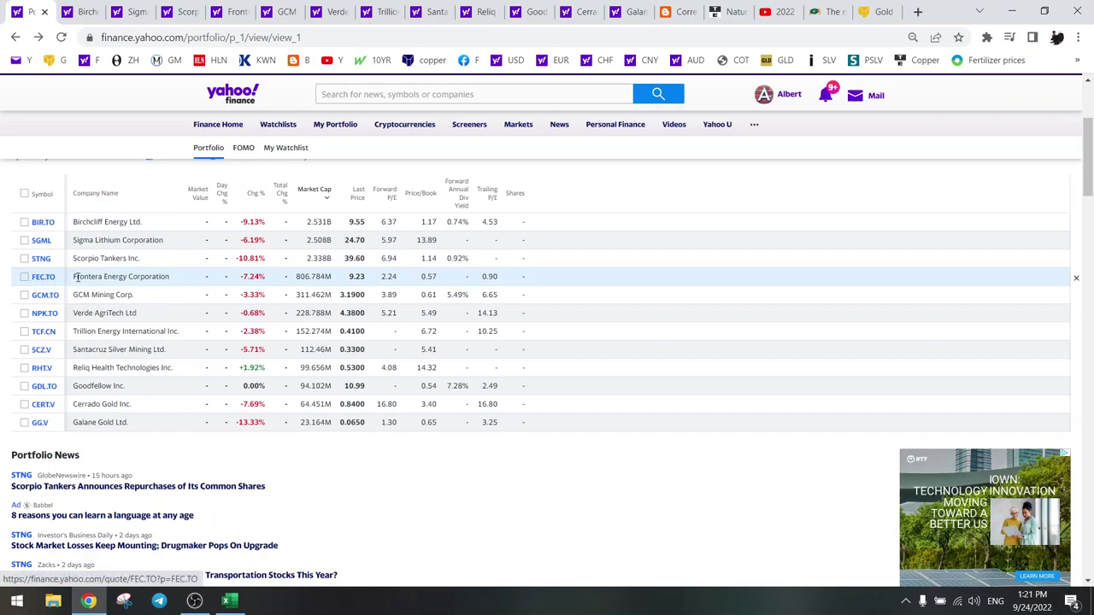
left_click_drag(78, 276, 159, 276)
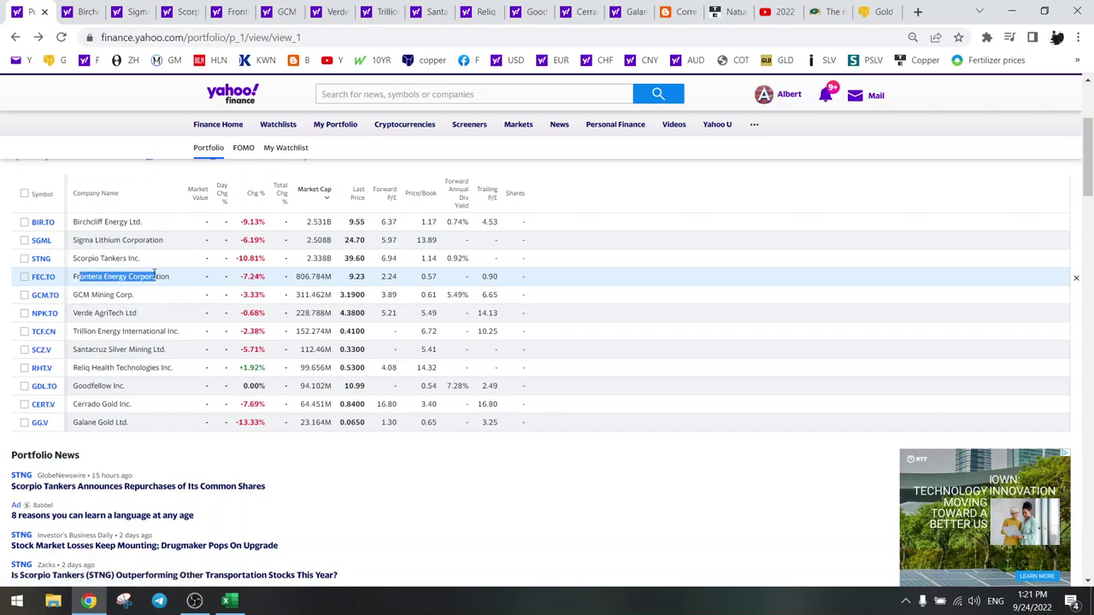
left_click(75, 276)
left_click_drag(75, 276, 170, 275)
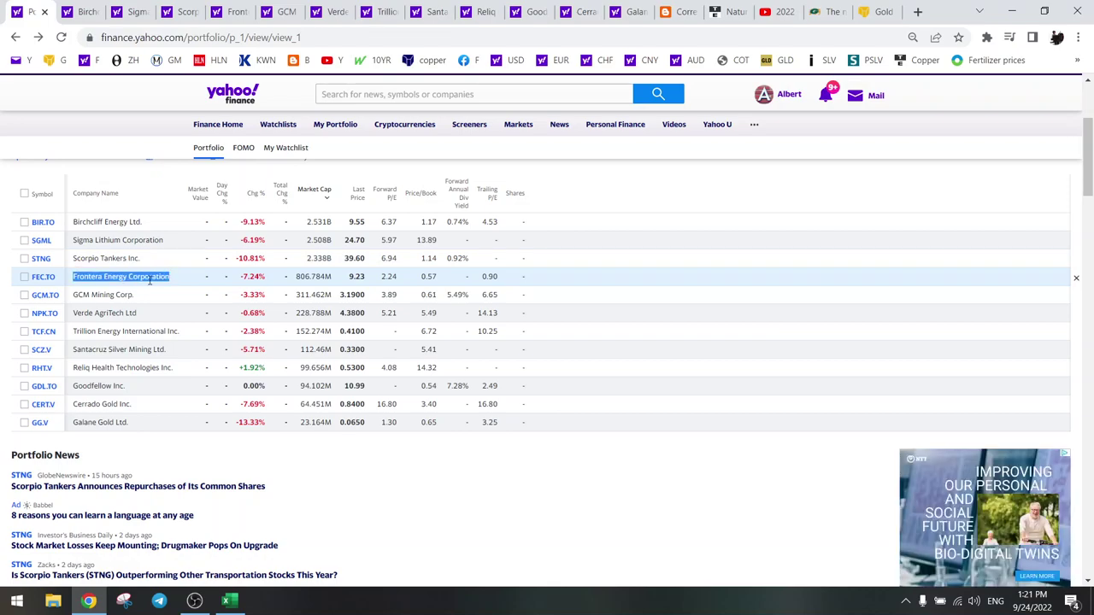
left_click_drag(169, 276, 96, 276)
left_click(88, 220)
left_click_drag(83, 222, 142, 222)
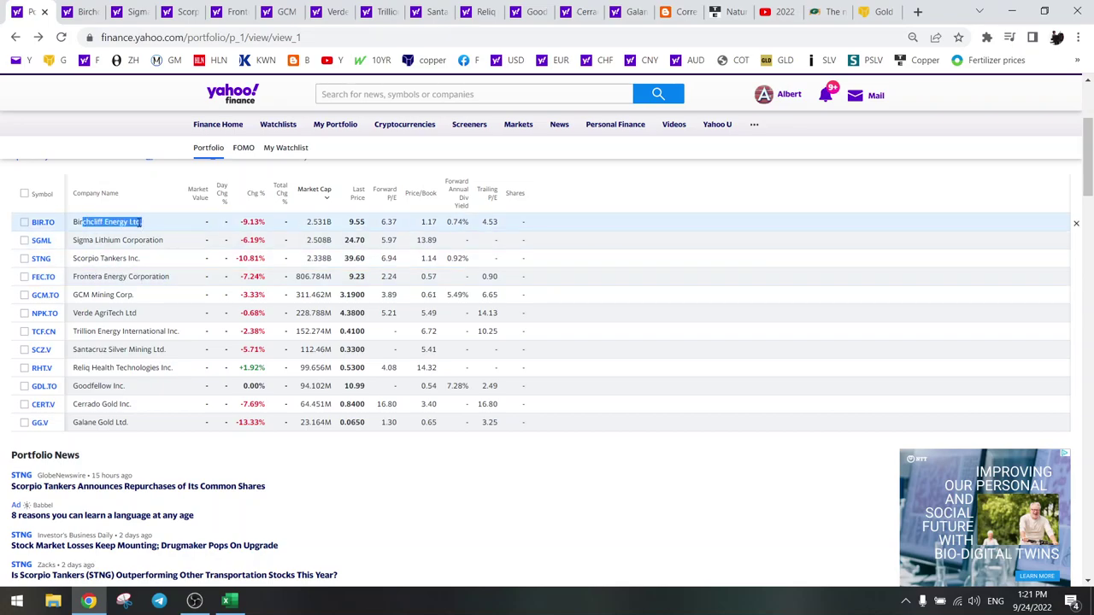
left_click(100, 276)
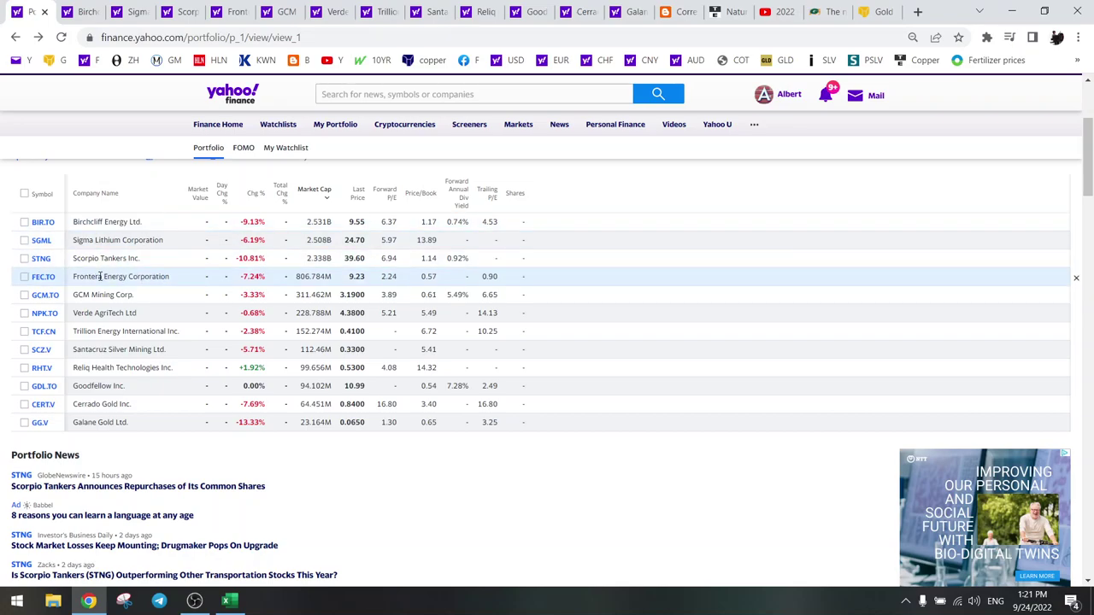
Step: Remove Frontera Energy (FEC.TO) from the portfolio and sort the remaining holdings by market cap, largest first
left_click(24, 276)
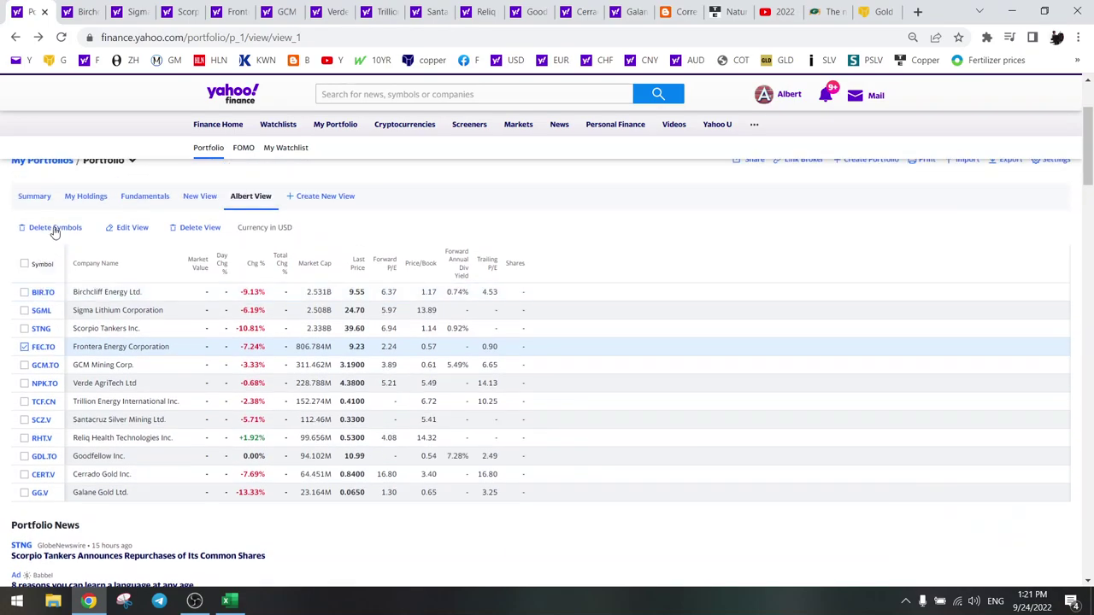
left_click(47, 227)
left_click(462, 349)
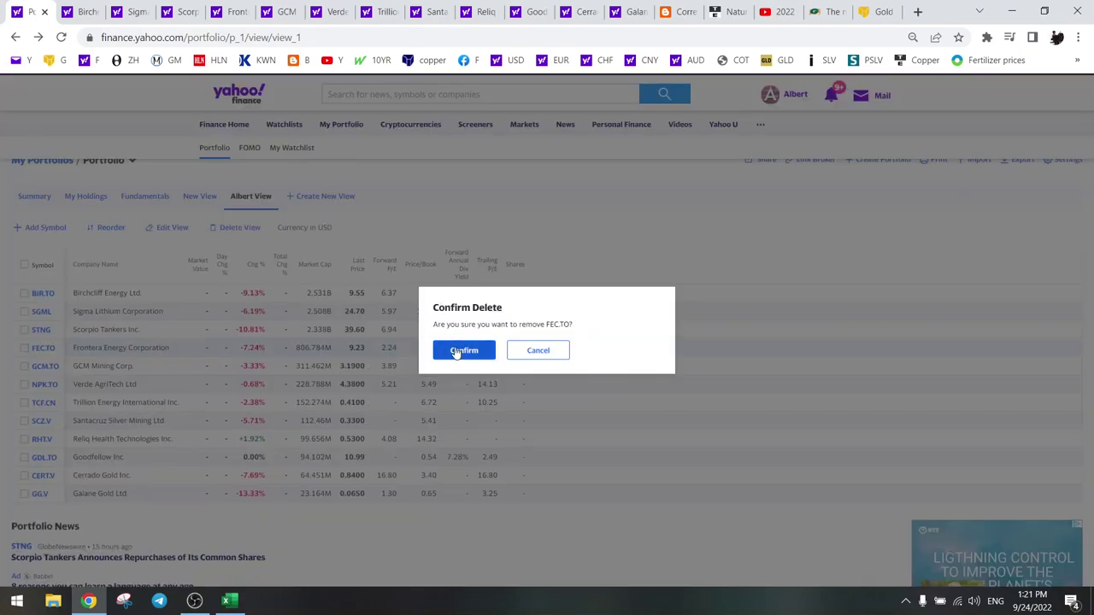
left_click(317, 266)
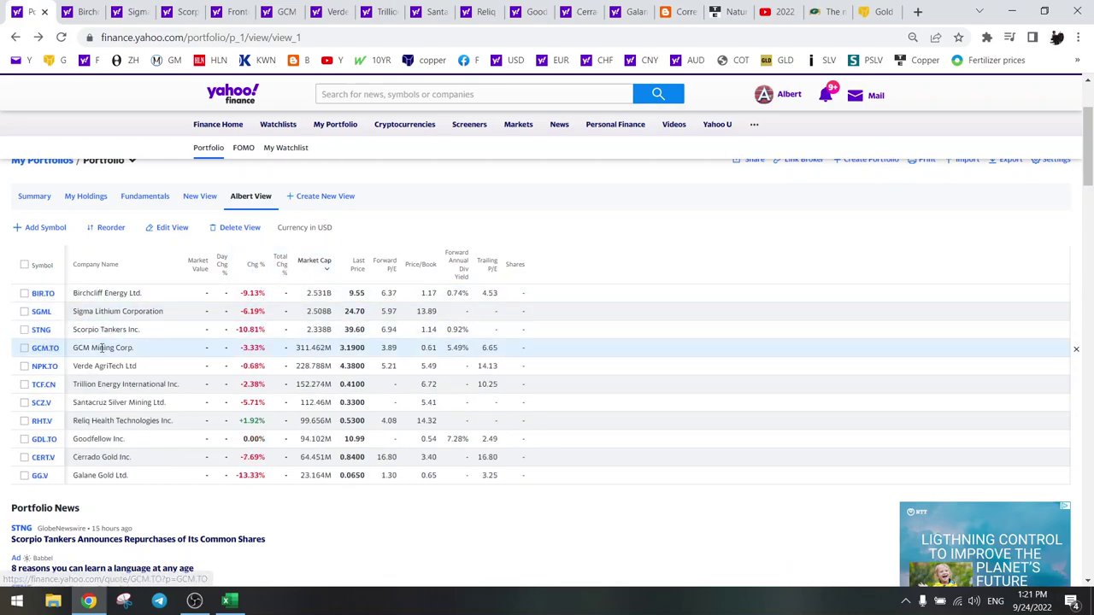
Step: Open the GCM Mining quote and view its price chart over one year and five years, ending on one year
left_click(282, 11)
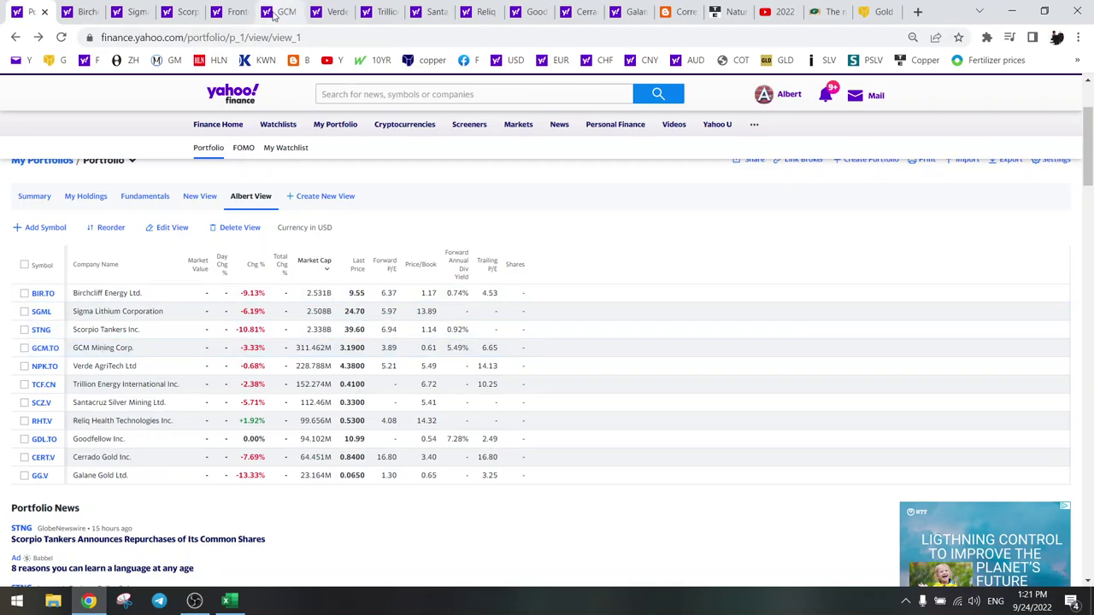
left_click(559, 253)
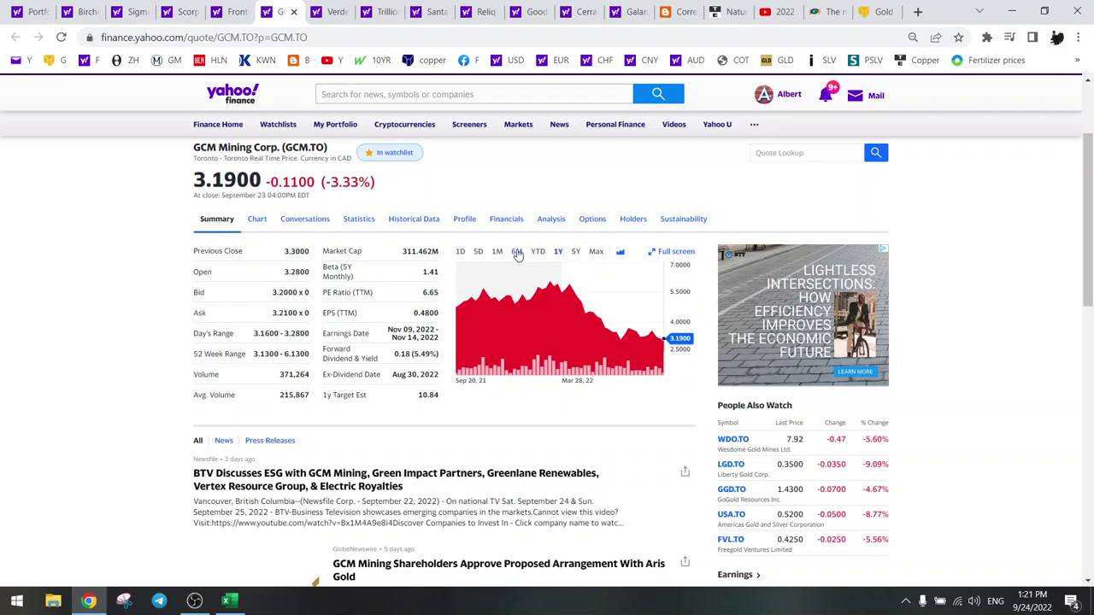
left_click(577, 253)
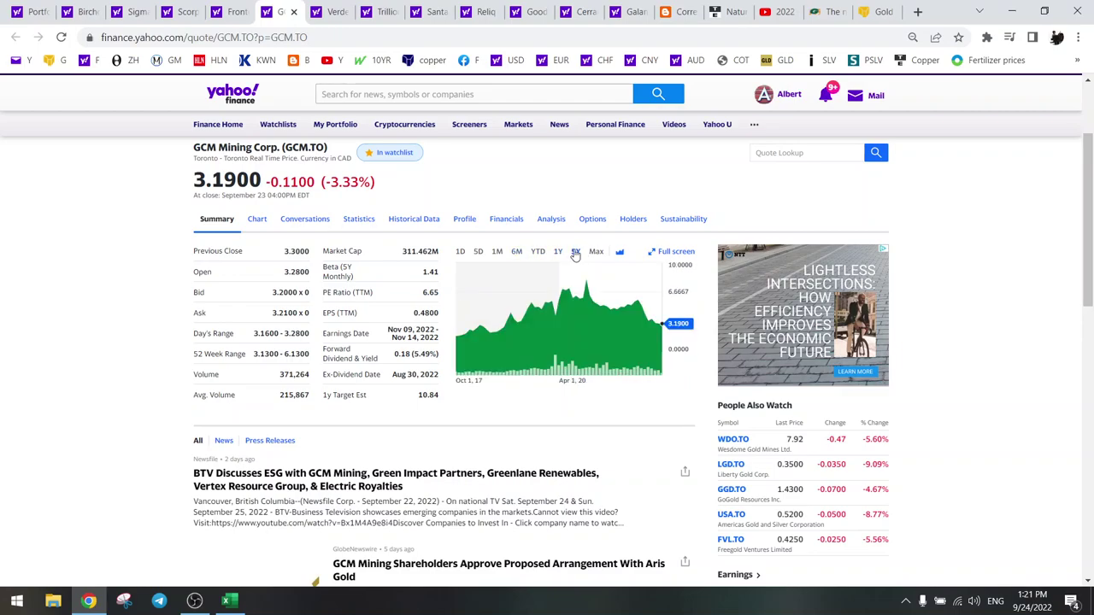
left_click(557, 251)
Step: Review Kitco's historical gold price charts, from 30 days to 10 years, and return to the GCM Mining quote
left_click(875, 10)
scroll(274, 348, "down", 6)
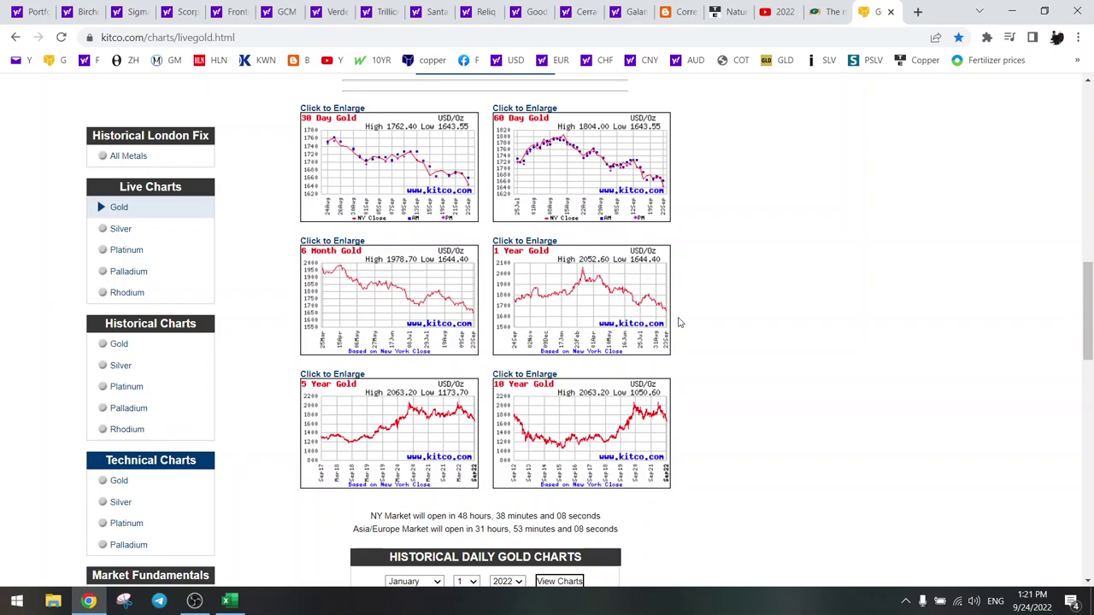
left_click(278, 14)
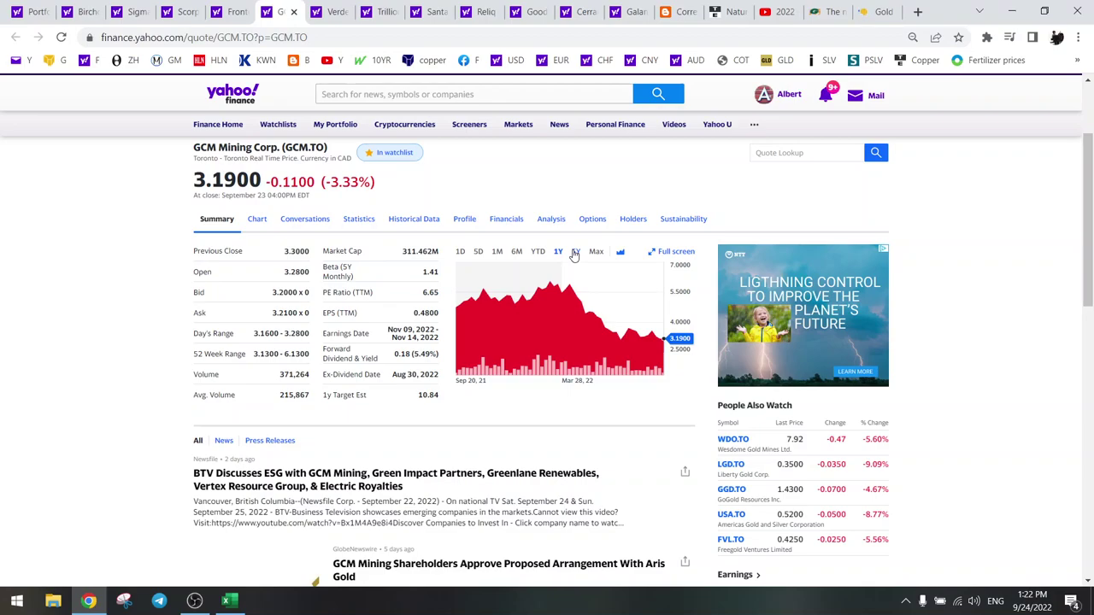
Step: Switch to the Miners workbook in Excel and open the GCM sheet from the full sheet list
left_click(229, 600)
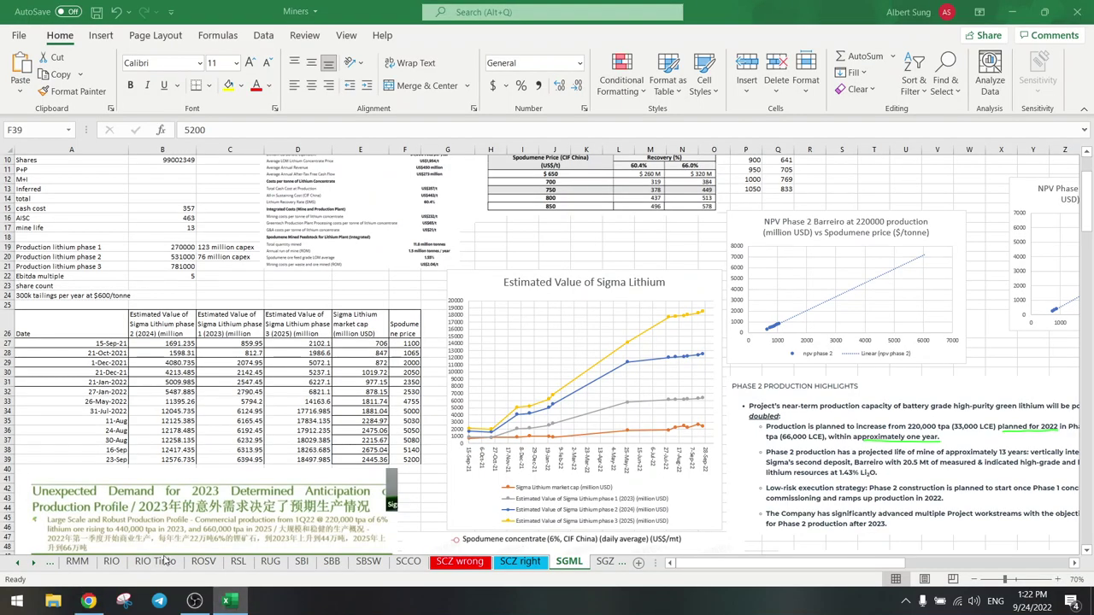
right_click(36, 566)
scroll(54, 476, "down", 5)
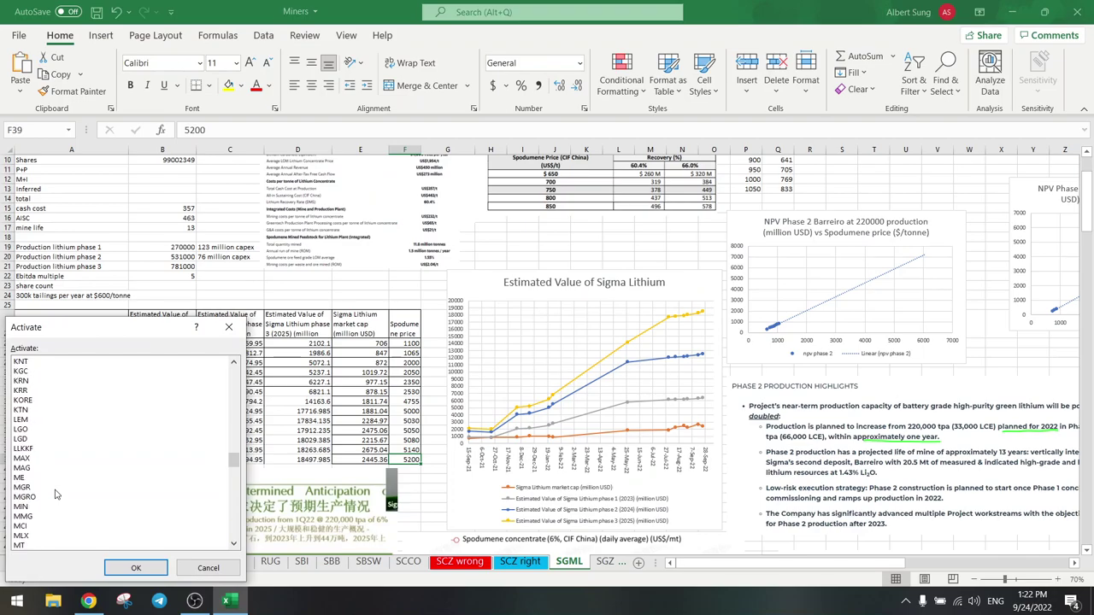
scroll(54, 476, "up", 5)
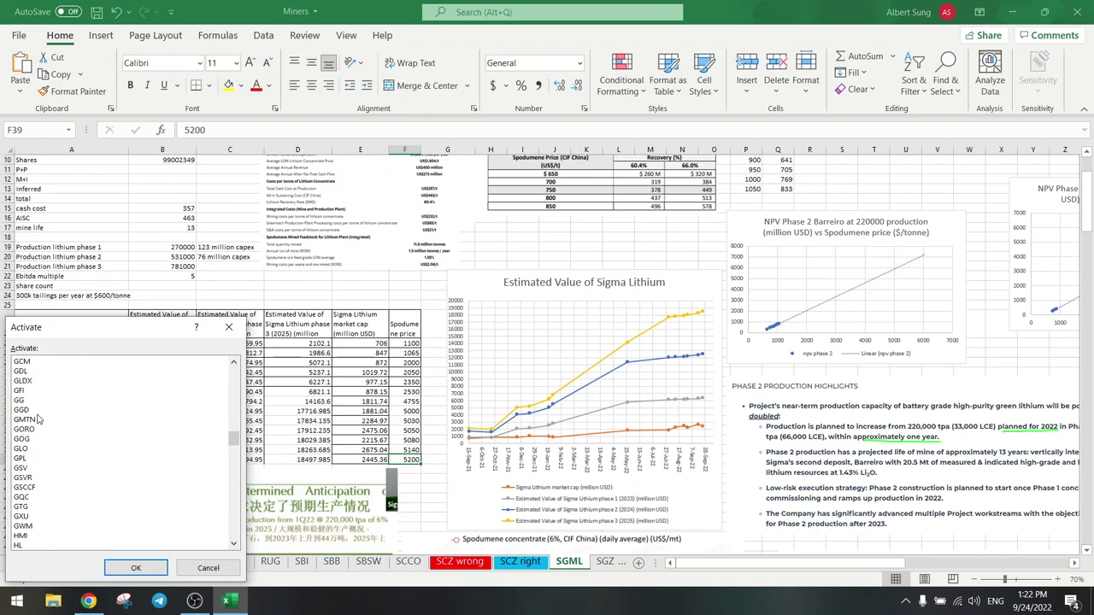
double_click(34, 390)
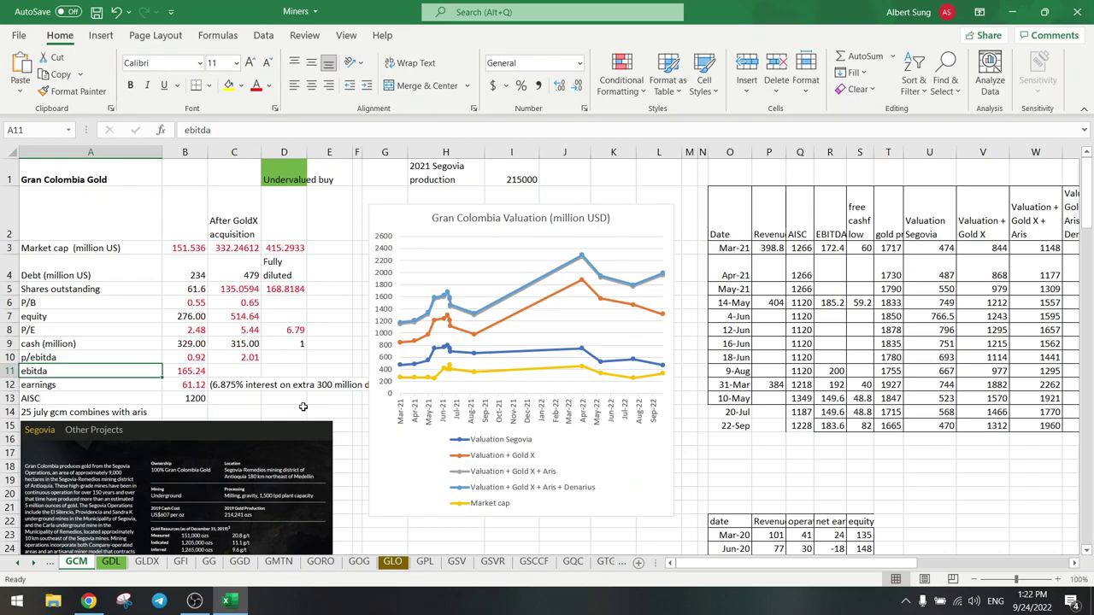
Step: Inspect Gran Colombia Gold's post-acquisition market cap, its latest market cap point in the valuation chart, and the debt figure
left_click(238, 249)
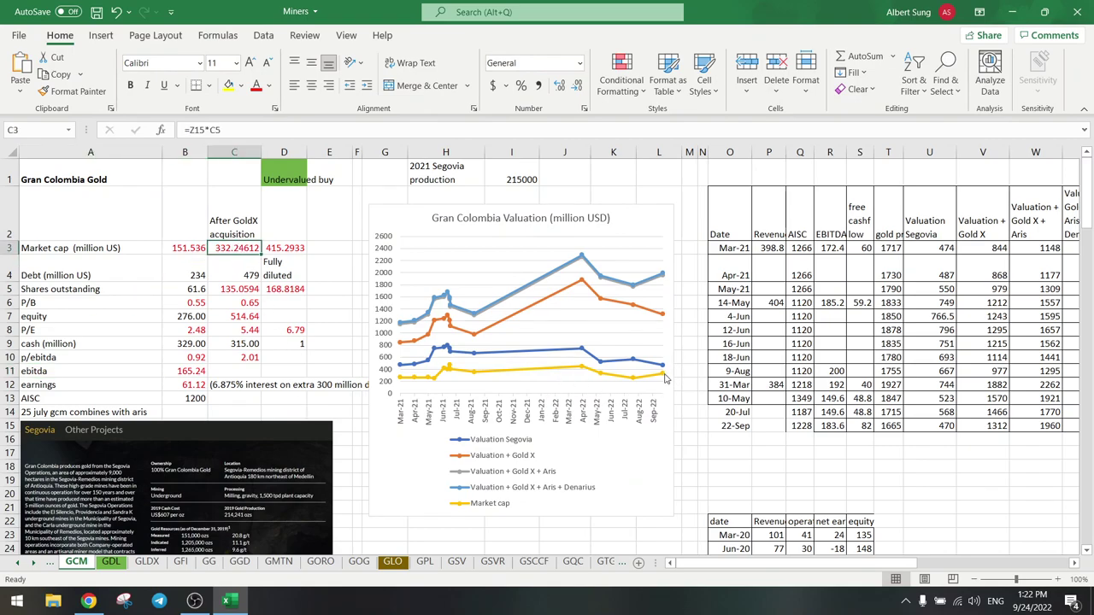
mouse_move(663, 377)
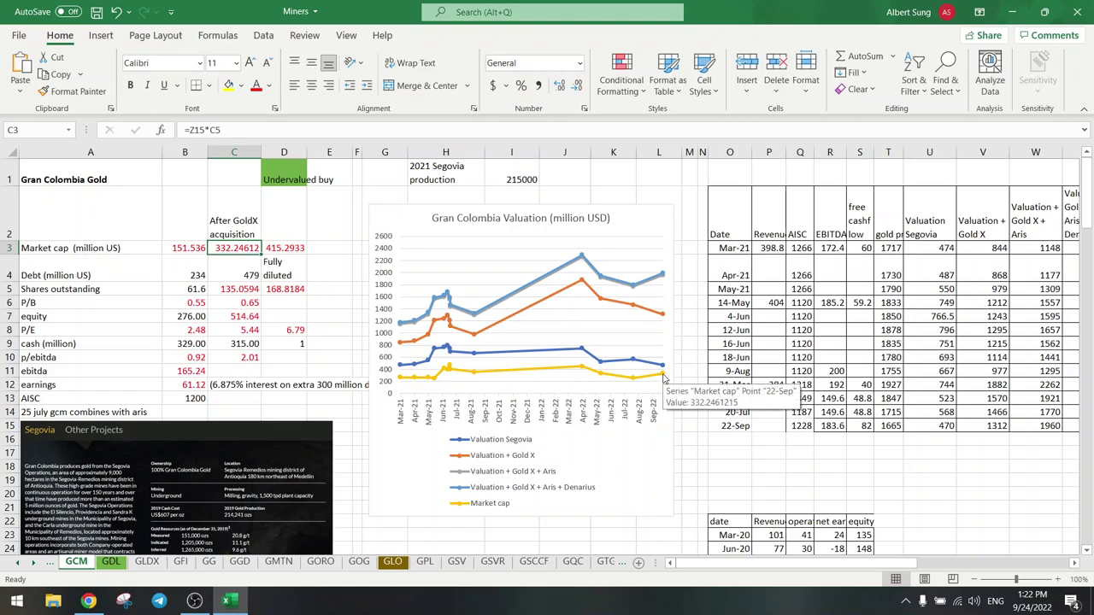
left_click(120, 234)
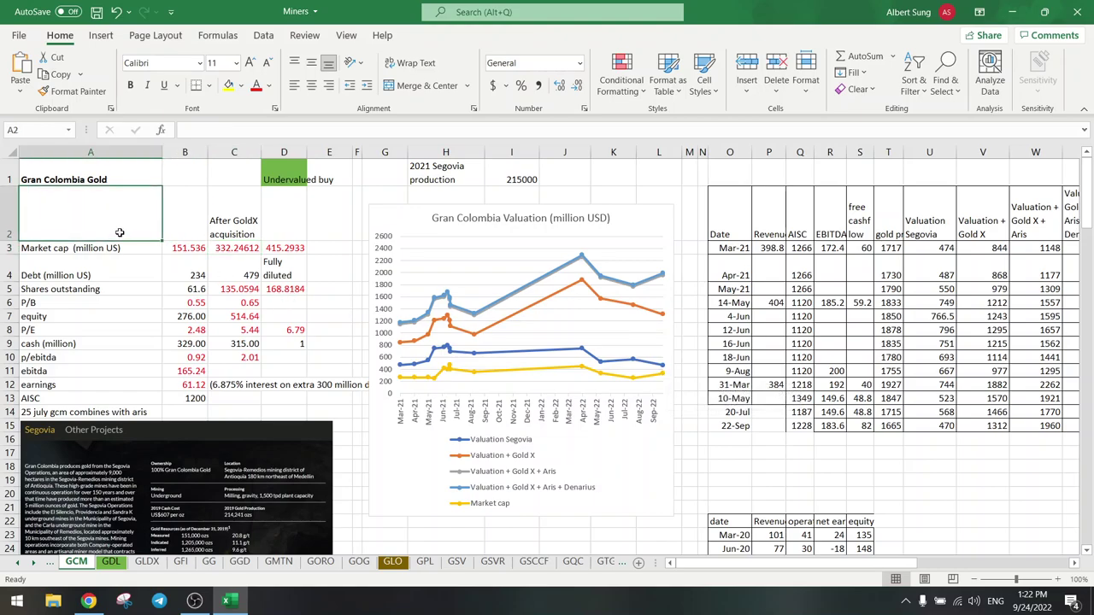
left_click(186, 269)
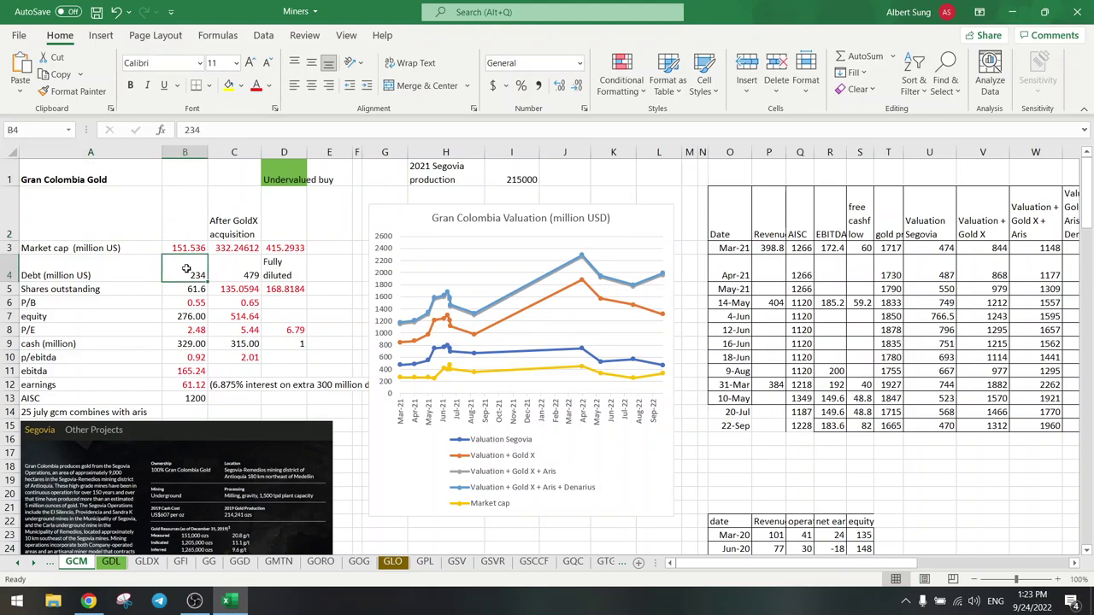
Step: Return to the Yahoo Finance portfolio in the browser, remove GCM Mining (GCM.TO), and sort the list by market cap, largest first
left_click(88, 600)
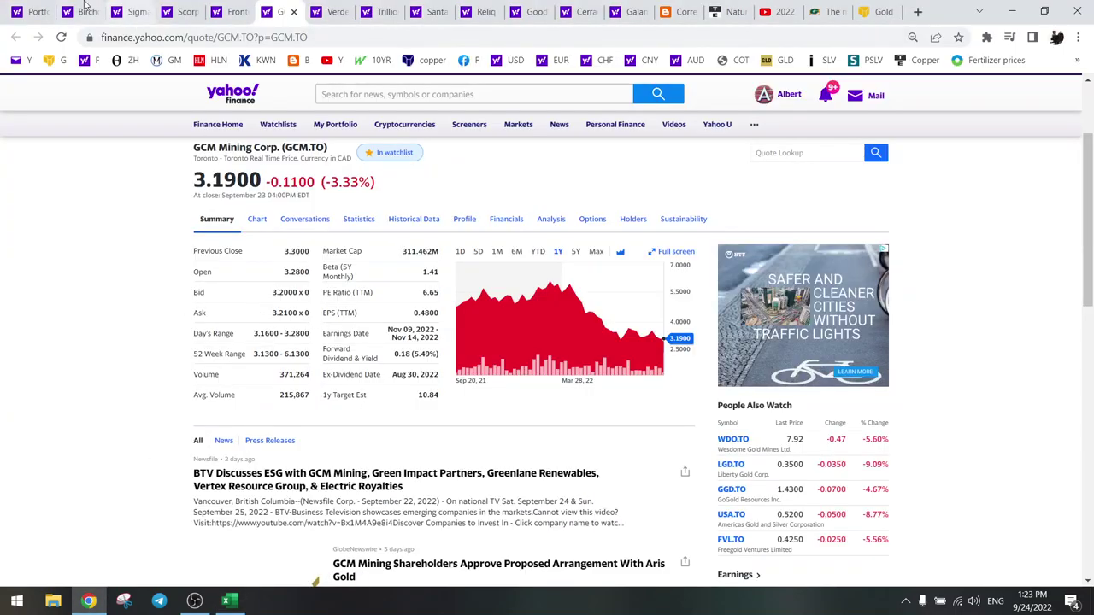
left_click(36, 11)
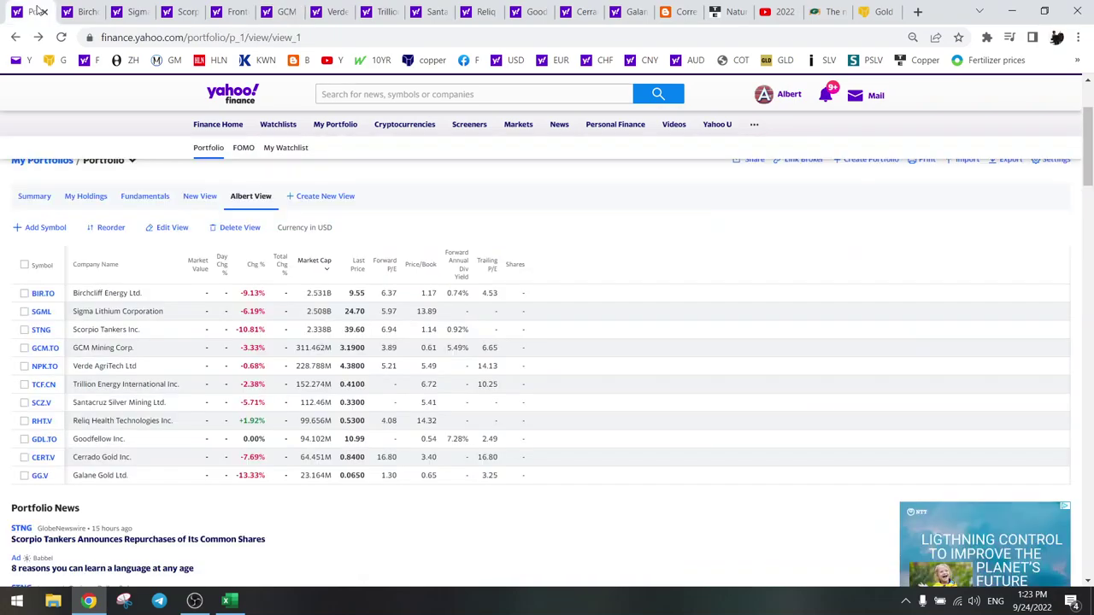
left_click(24, 348)
left_click(69, 229)
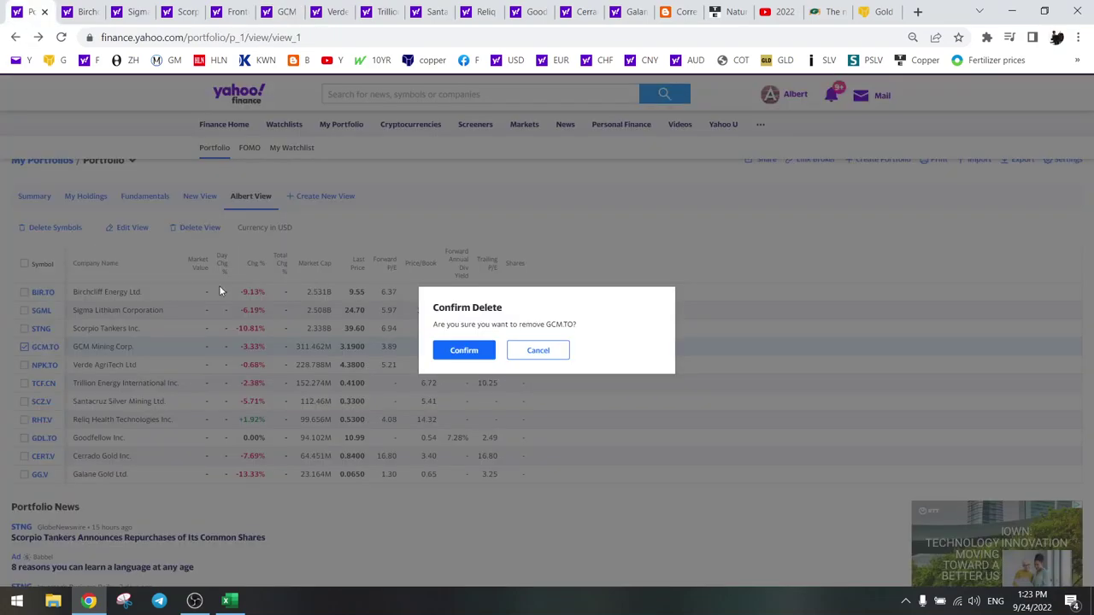
left_click(469, 351)
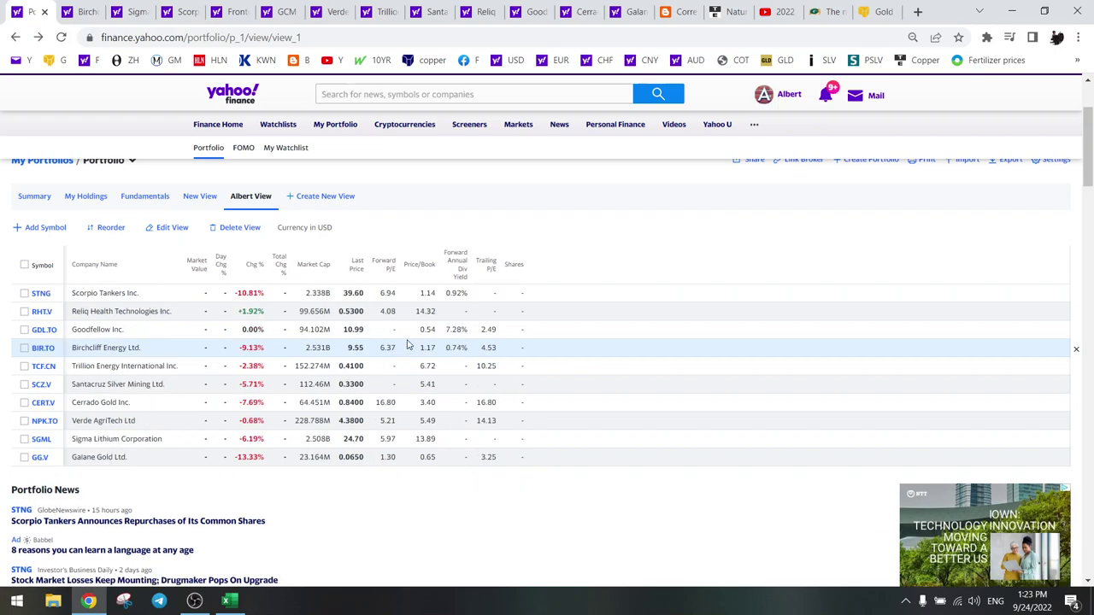
left_click(320, 266)
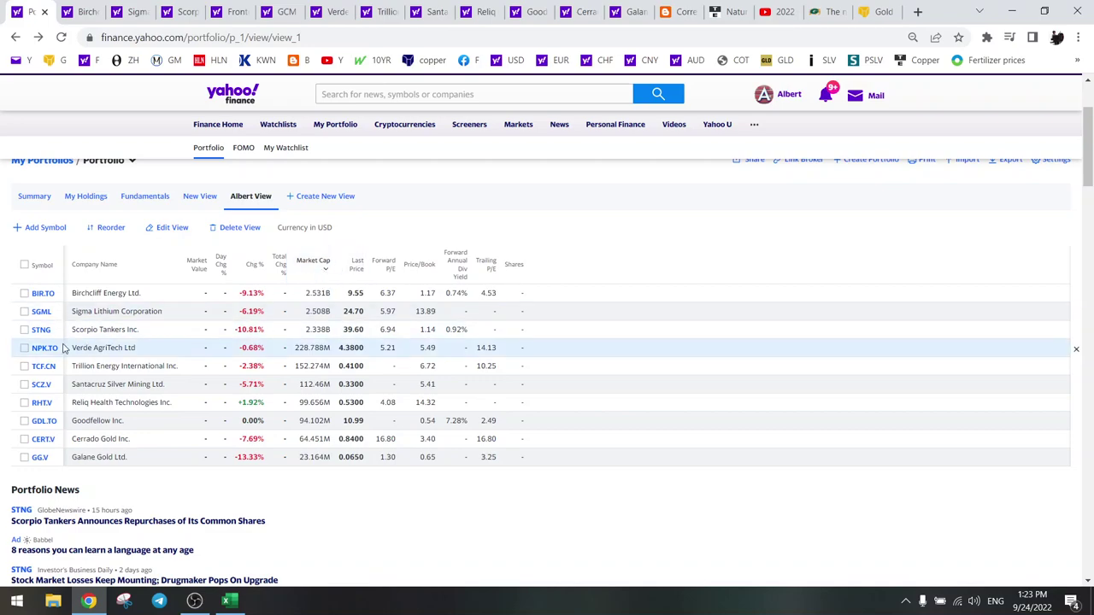
Step: Check Verde AgriTech's one-year price chart on its quote page, and open the NPK sheet of the Miners workbook in Excel
left_click(46, 350)
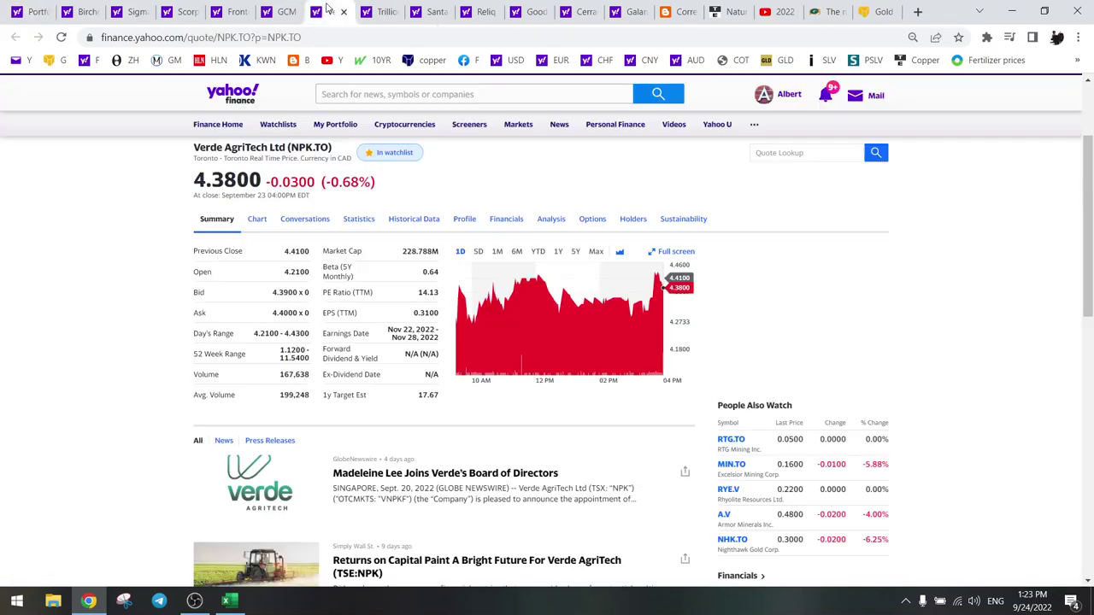
left_click(558, 252)
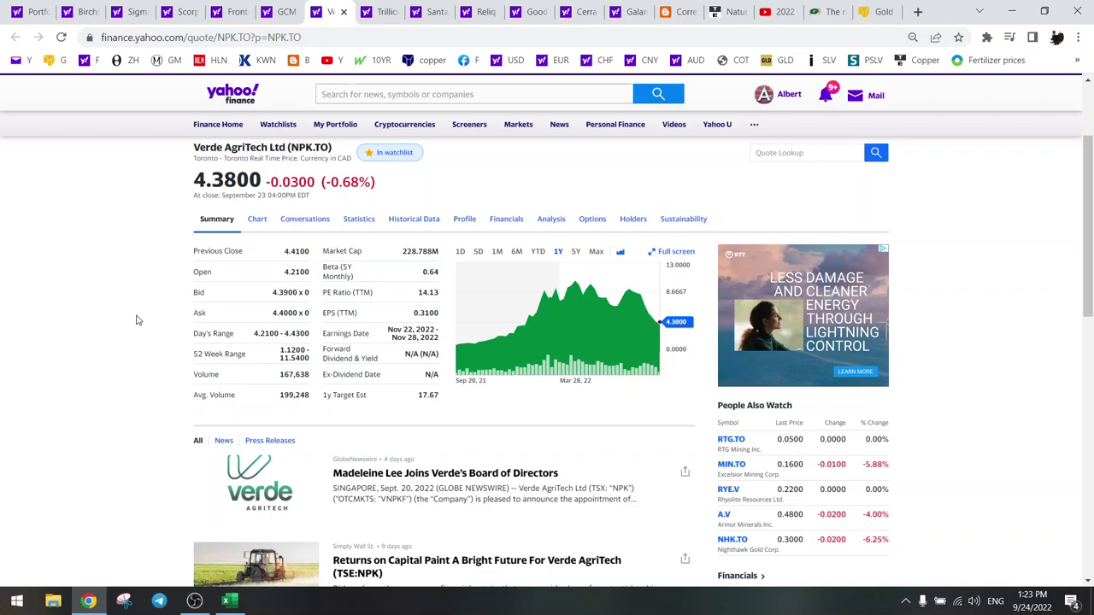
left_click(237, 603)
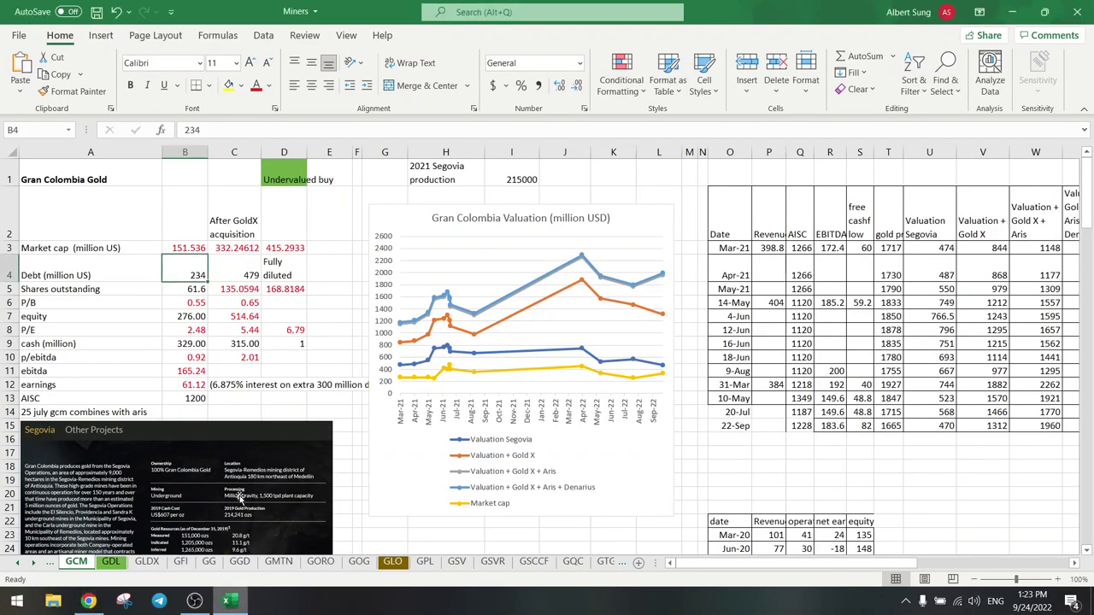
right_click(33, 562)
scroll(58, 477, "down", 5)
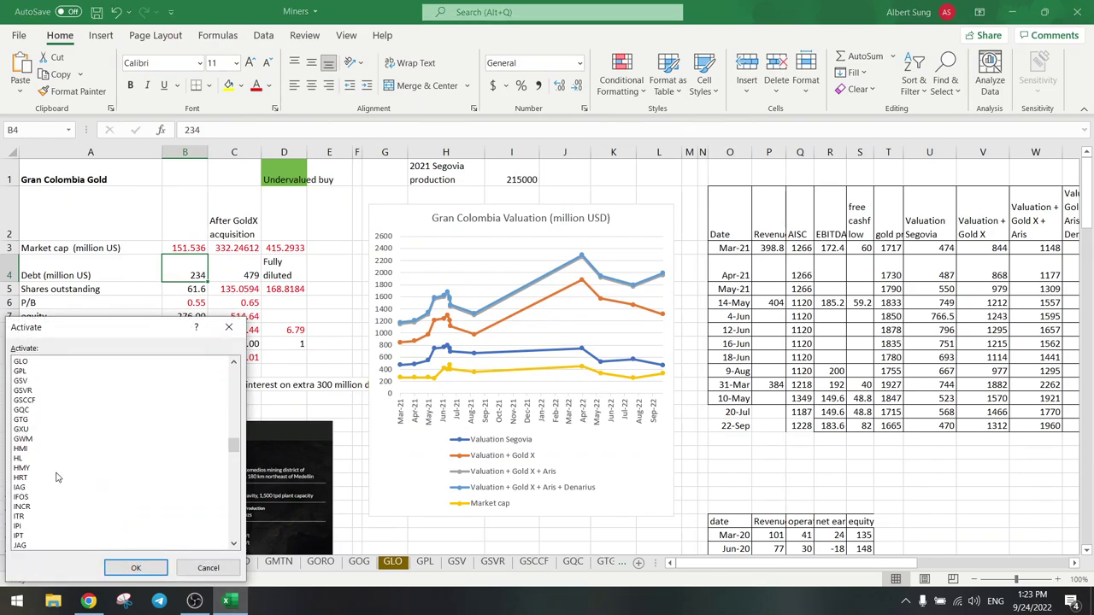
scroll(58, 477, "down", 4)
double_click(22, 409)
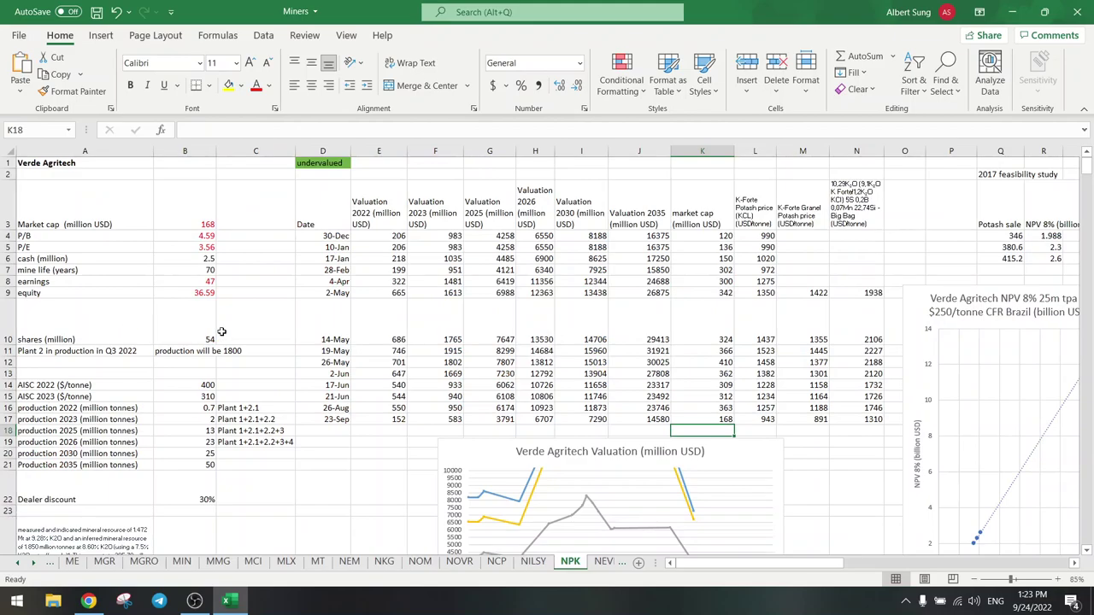
Step: Inspect the 23-Sep market cap and K-Forte potash price in the Verde Agritech valuation table
left_click(392, 350)
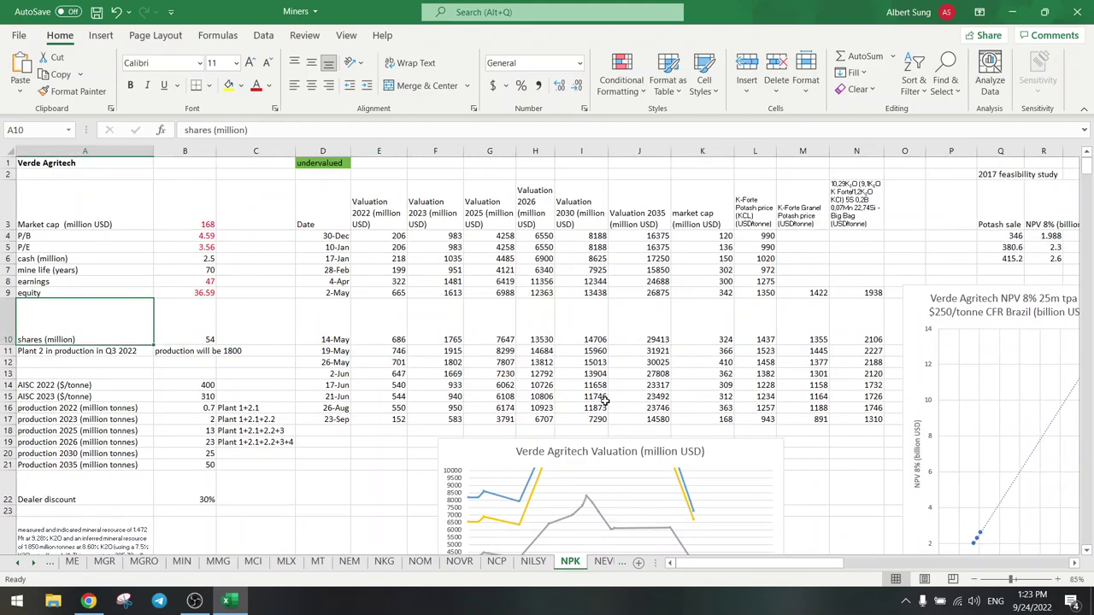
left_click(707, 420)
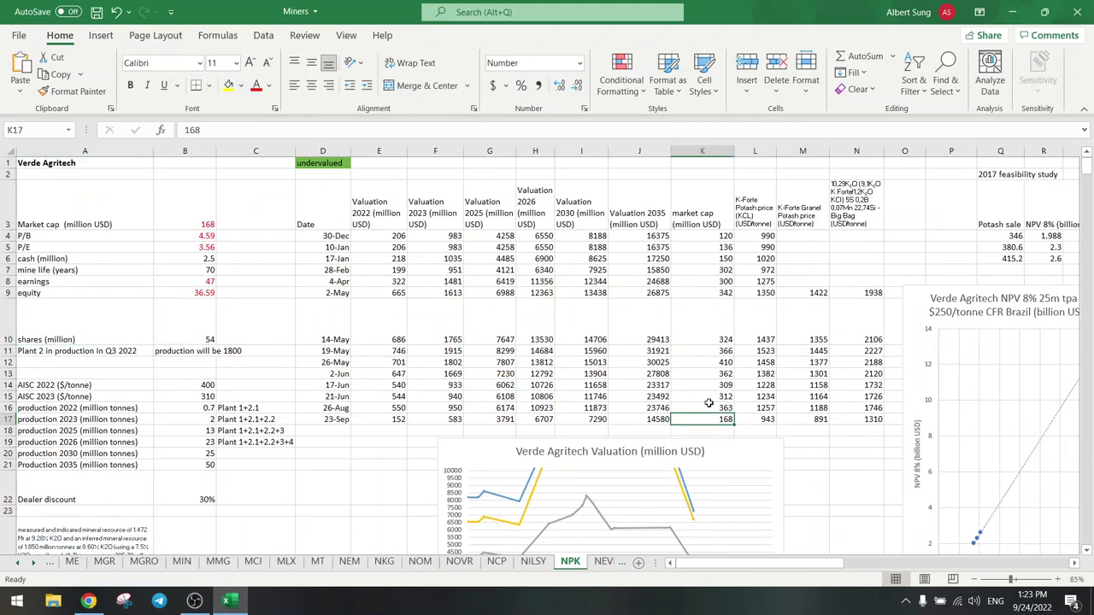
left_click(749, 421)
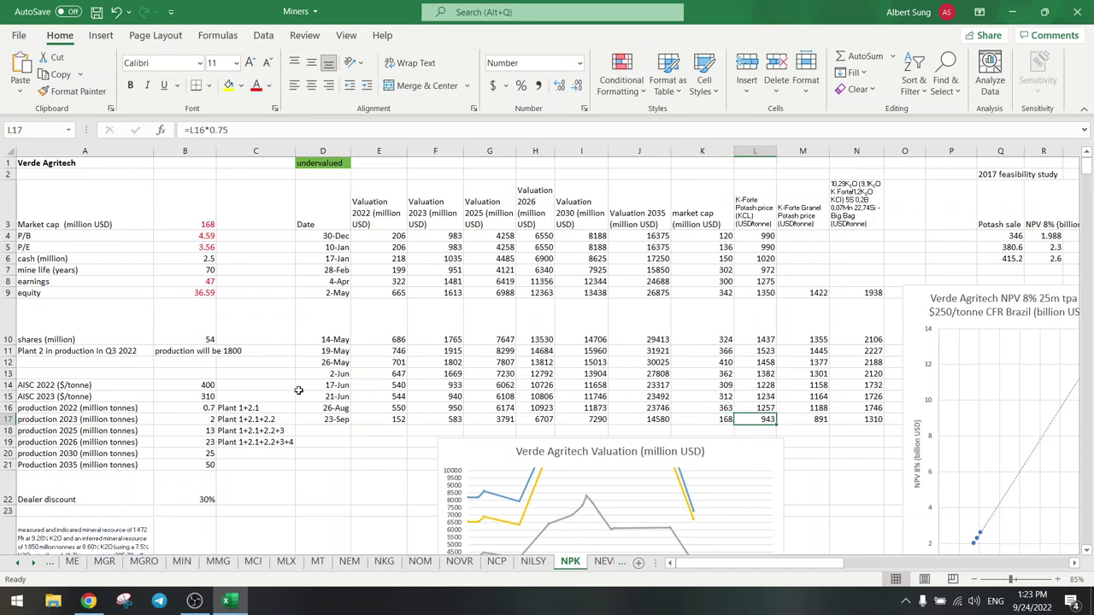
Step: Find the KCl Regional price chart far down the NPK sheet and select that picture
scroll(189, 388, "down", 8)
scroll(189, 389, "down", 20)
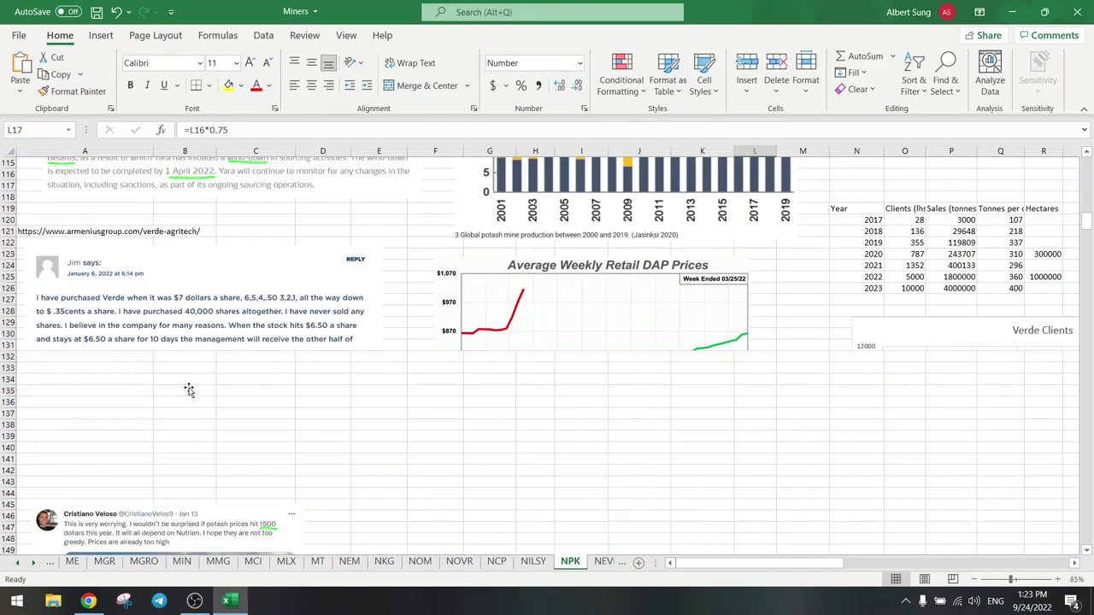
scroll(188, 389, "down", 20)
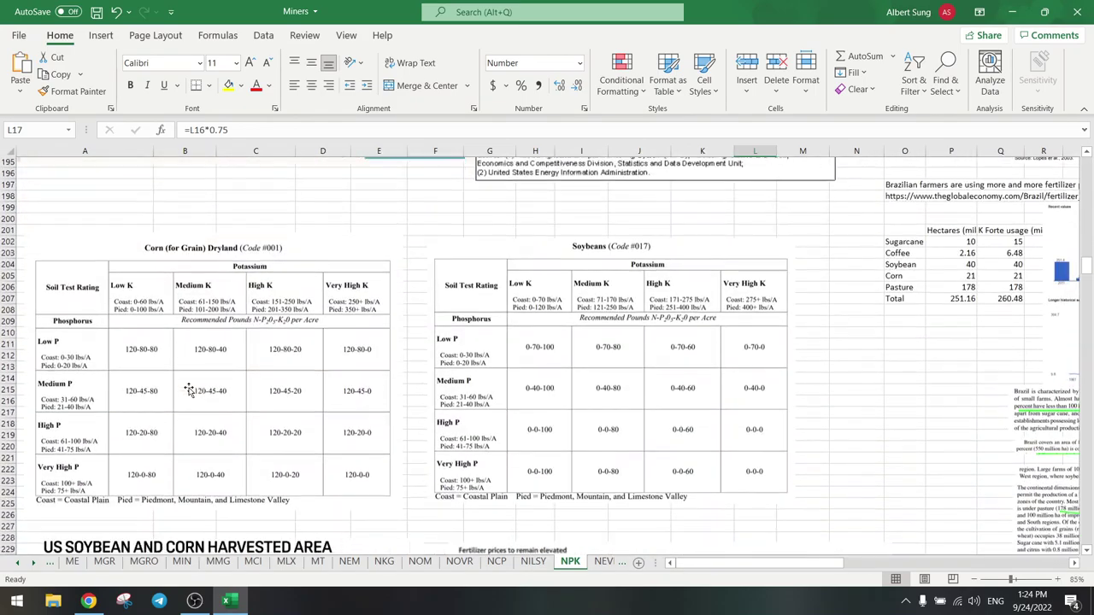
scroll(188, 389, "down", 12)
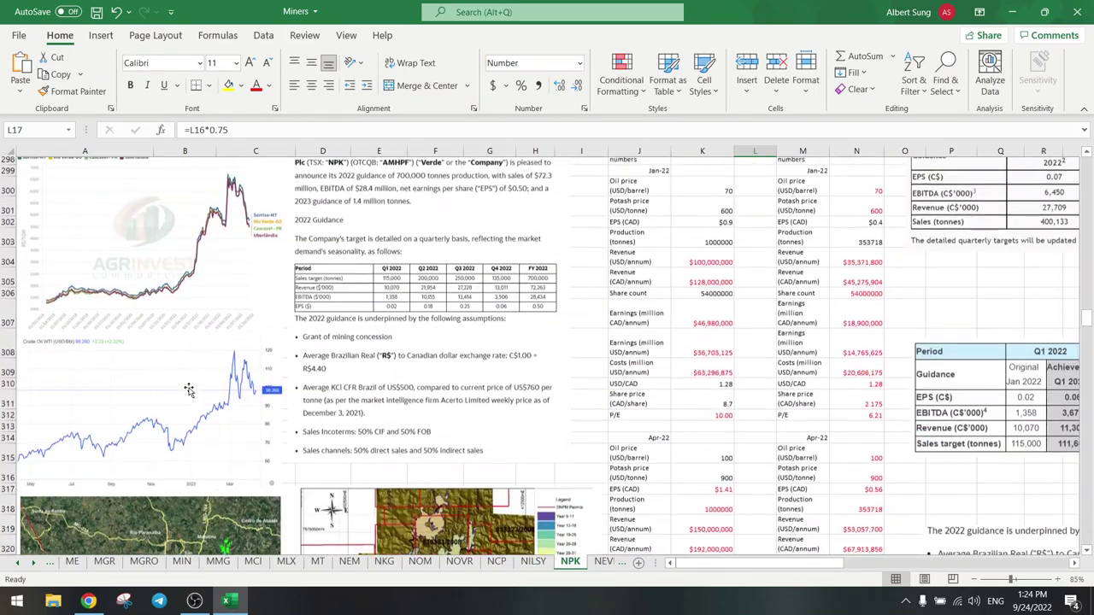
left_click(202, 293)
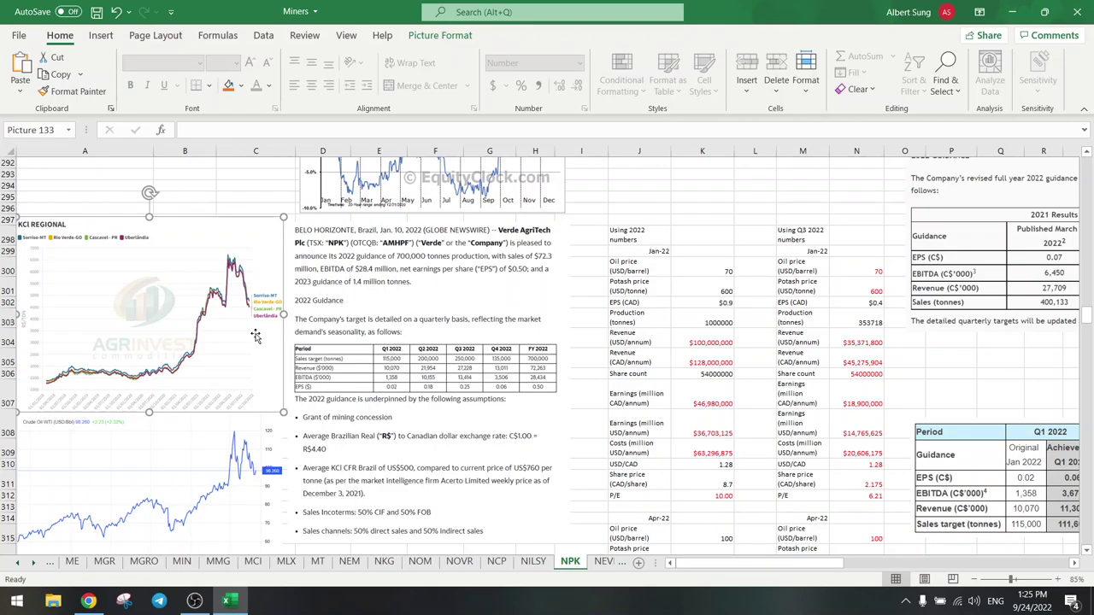
Step: Go back to the Verde Agritech Valuation chart near the start of the sheet and highlight its Valuation 2023 series
left_click_drag(1087, 316, 1086, 161)
scroll(702, 395, "down", 5)
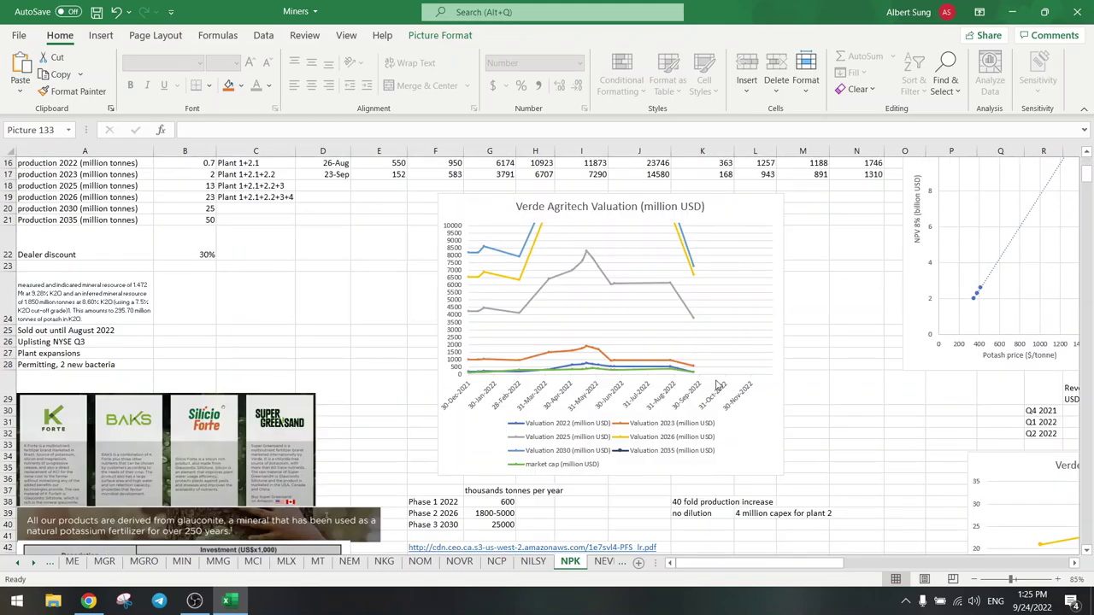
mouse_move(694, 376)
left_click(694, 369)
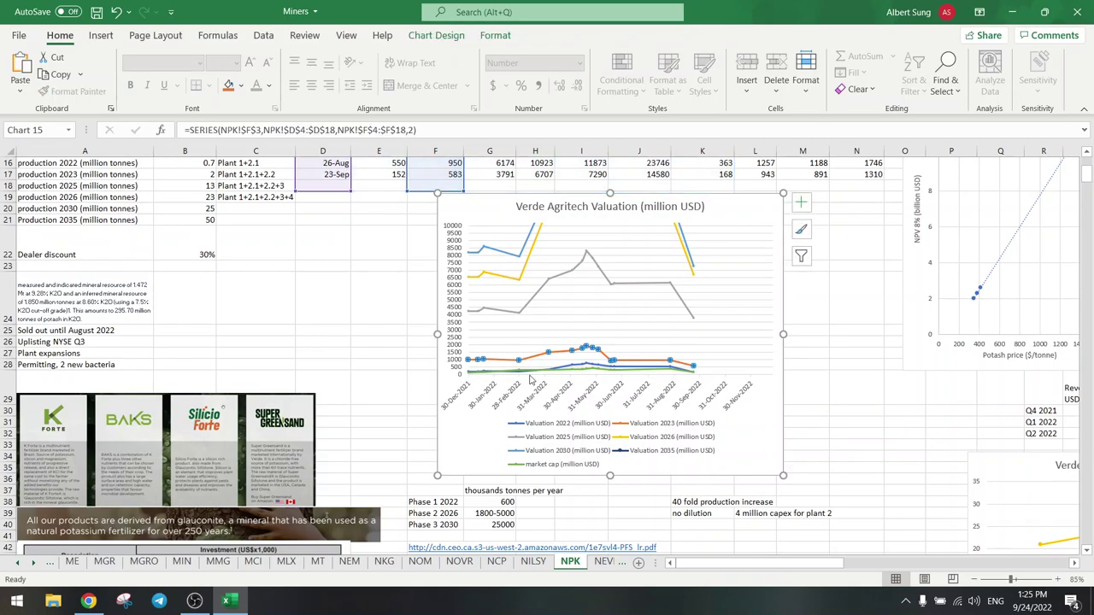
Step: Trace the cells behind the 23-Sep Valuation 2023 formula and check that series' 23-Sep point in the Verde Agritech Valuation chart
scroll(454, 271, "up", 3)
left_click(435, 311)
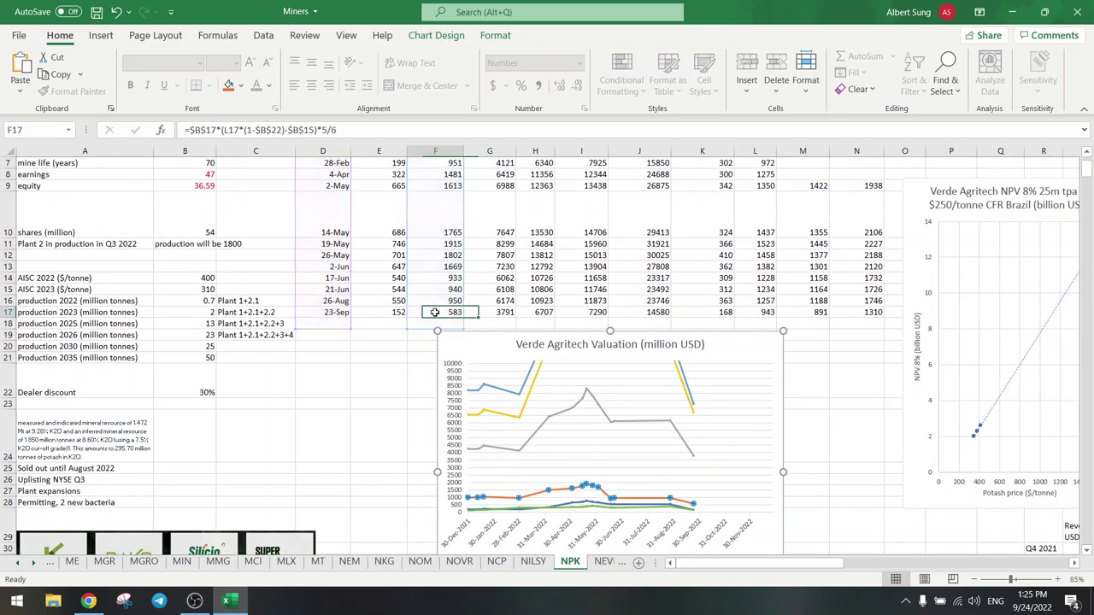
key("F2")
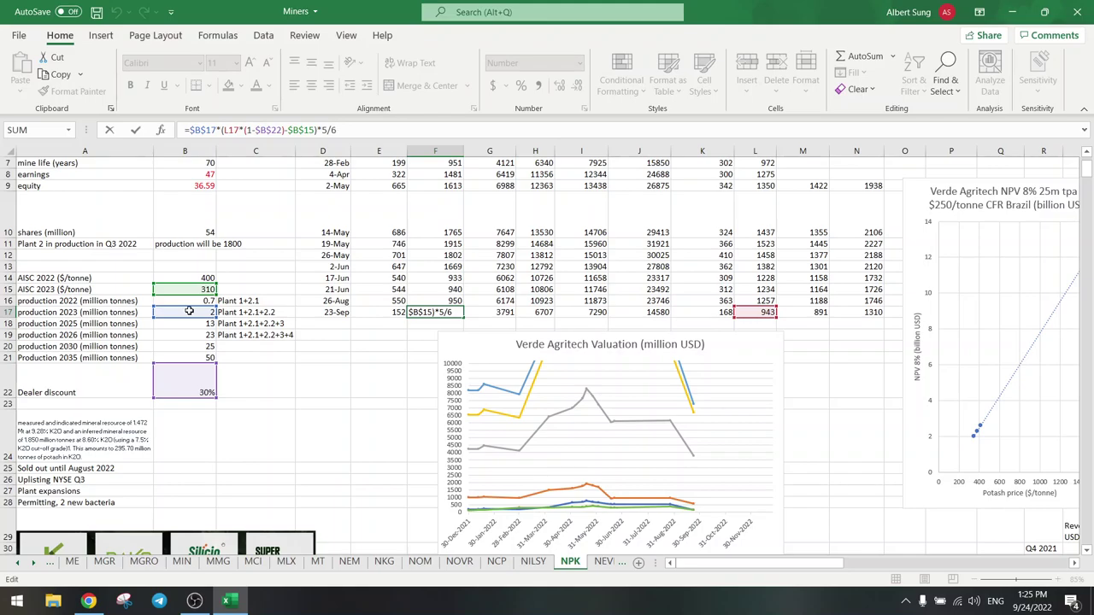
left_click(502, 311)
scroll(614, 320, "down", 1)
scroll(614, 320, "down", 2)
mouse_move(693, 404)
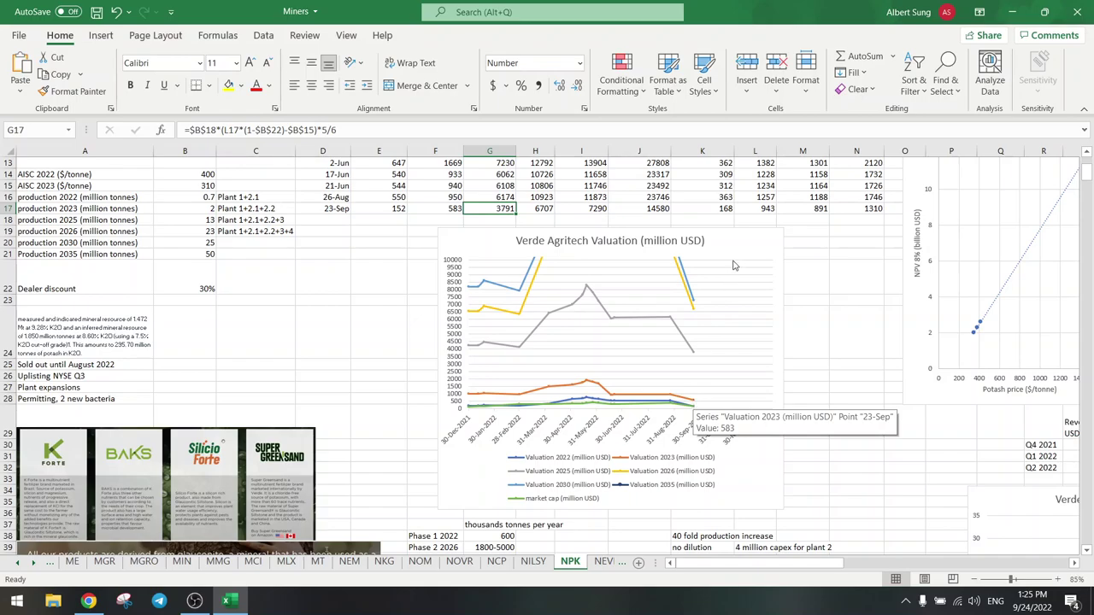
Step: Inspect the 23-Sep market cap in the valuation table and compare it with the market cap line in the chart
left_click(701, 208)
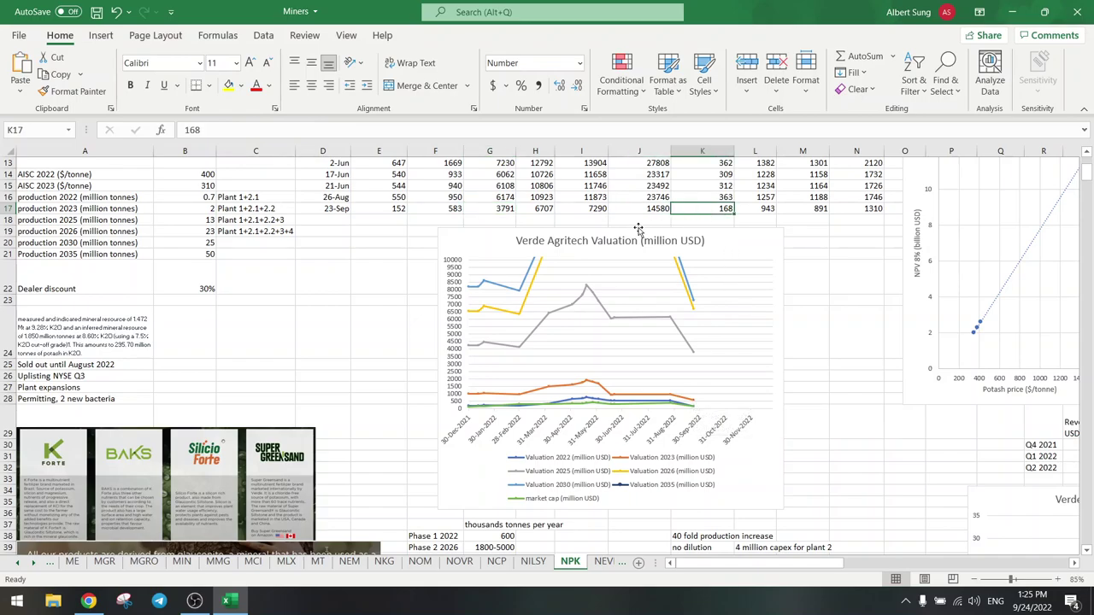
scroll(628, 272, "up", 3)
scroll(627, 271, "up", 1)
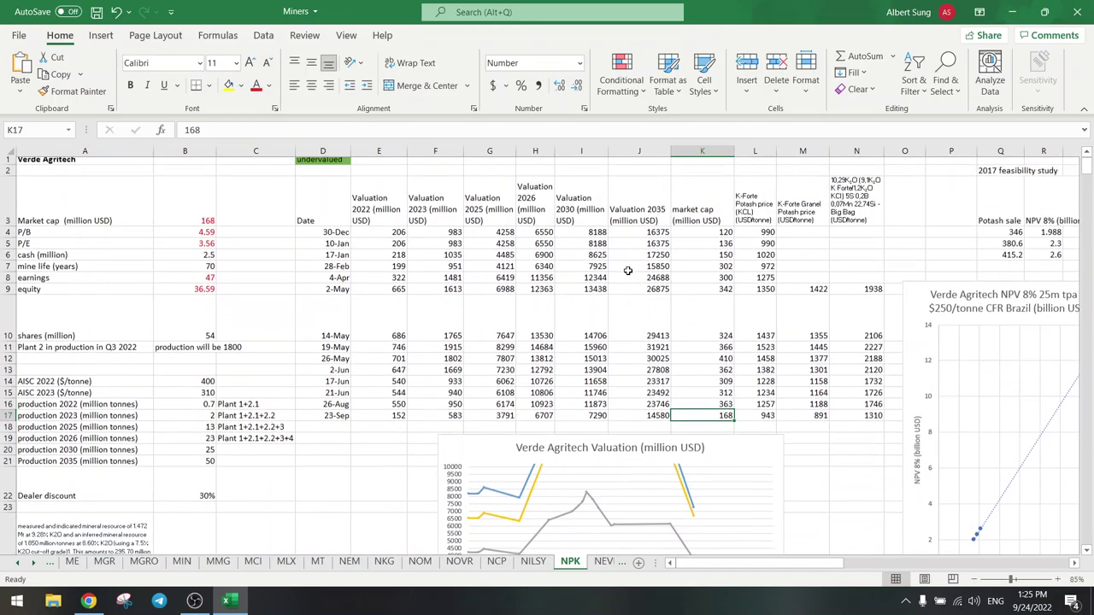
scroll(627, 271, "down", 4)
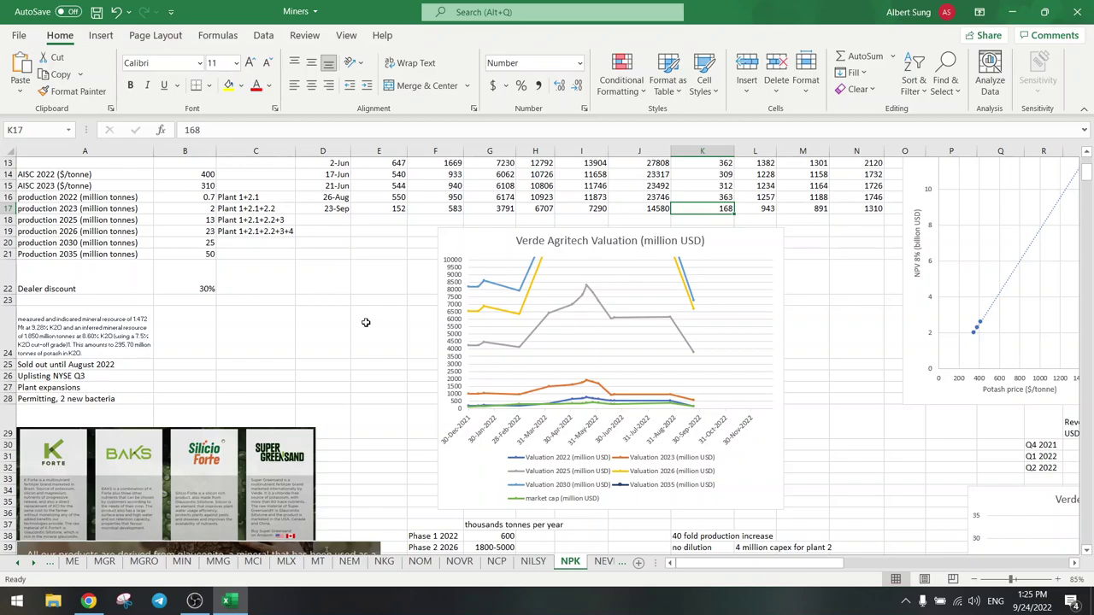
left_click(366, 322)
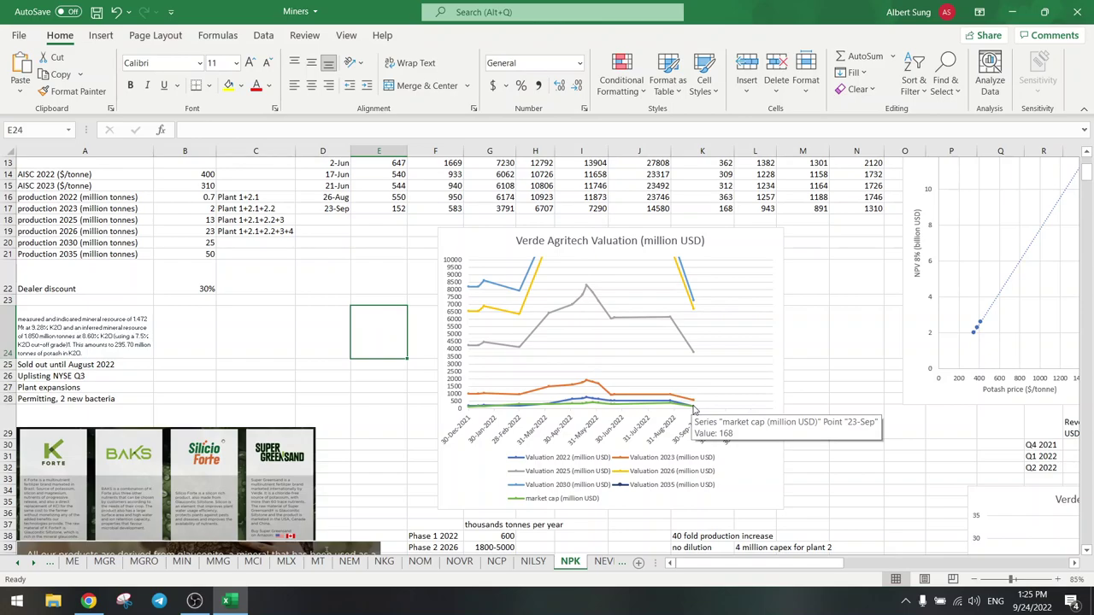
Step: Highlight the Valuation 2025 series, trace its 23-Sep formula, and inspect the 2023 and 2025 production inputs
left_click(693, 357)
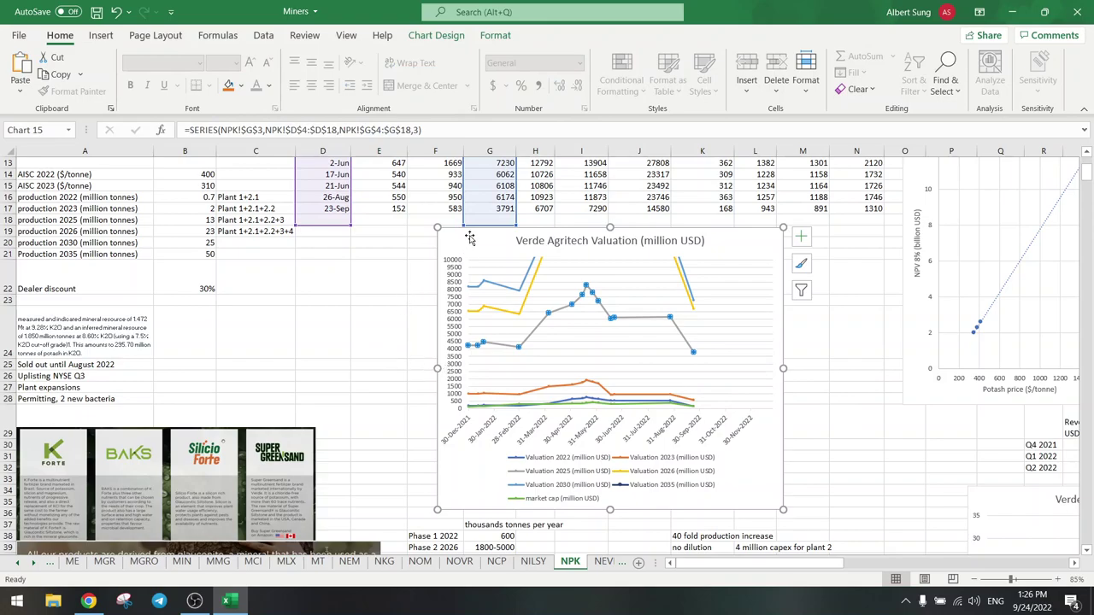
left_click(487, 210)
left_click(475, 131)
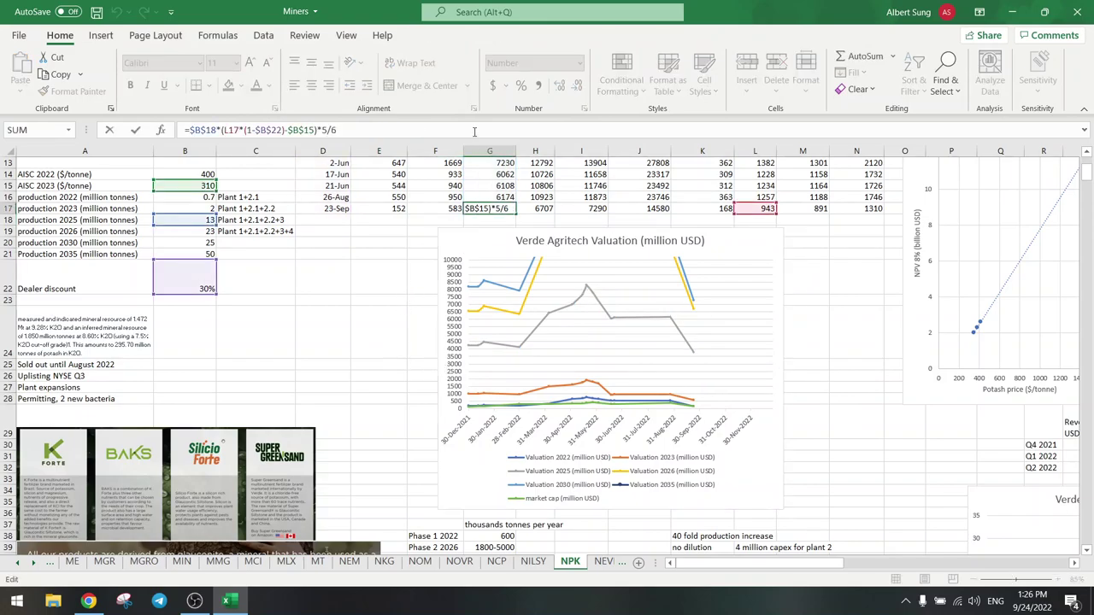
left_click(190, 206)
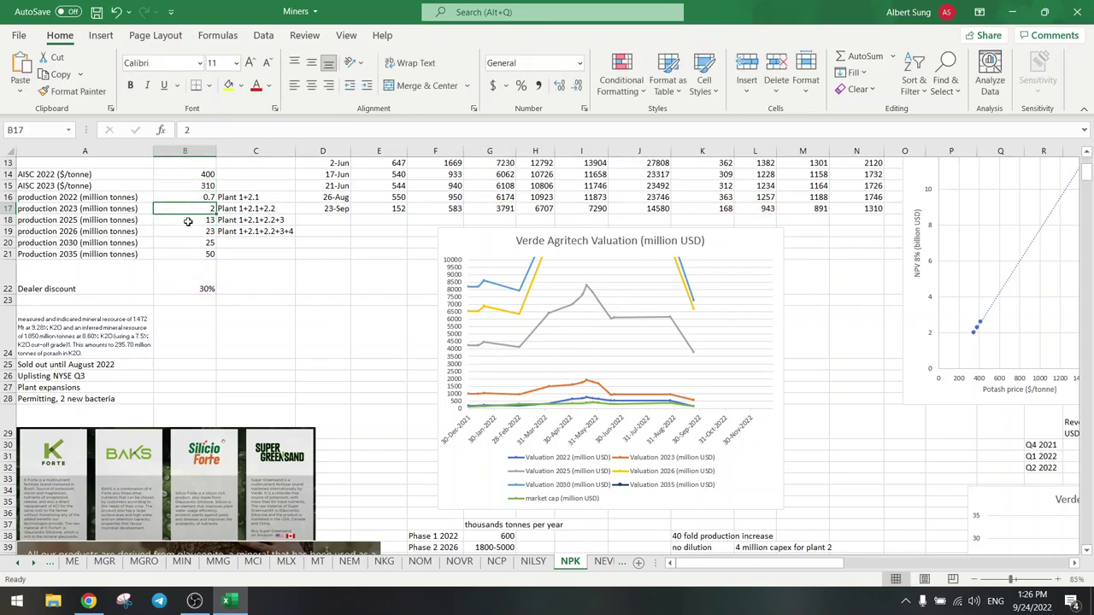
left_click(194, 219)
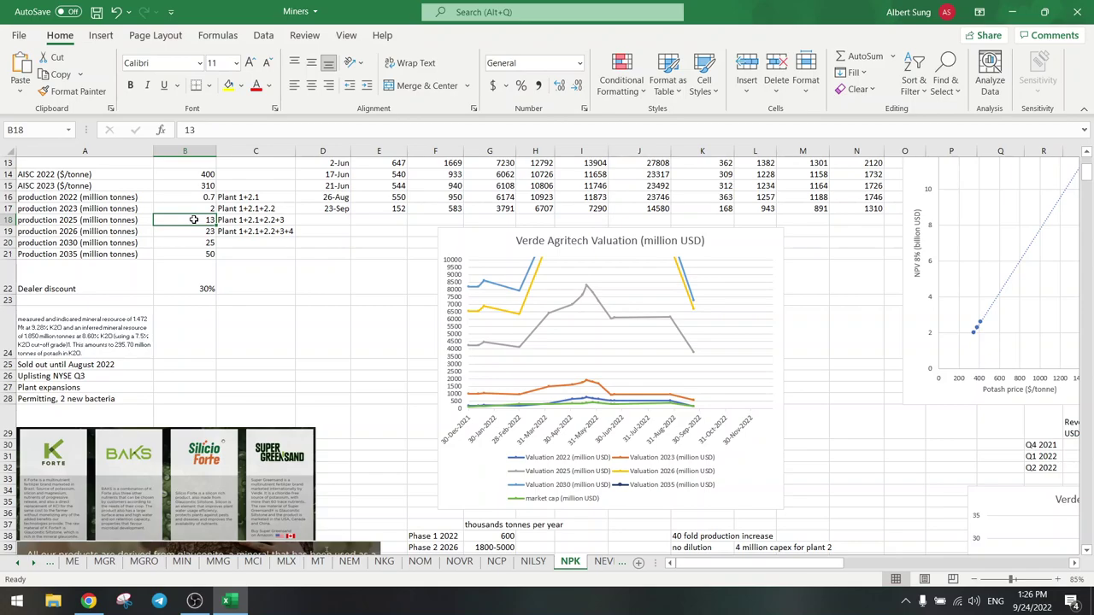
left_click(694, 357)
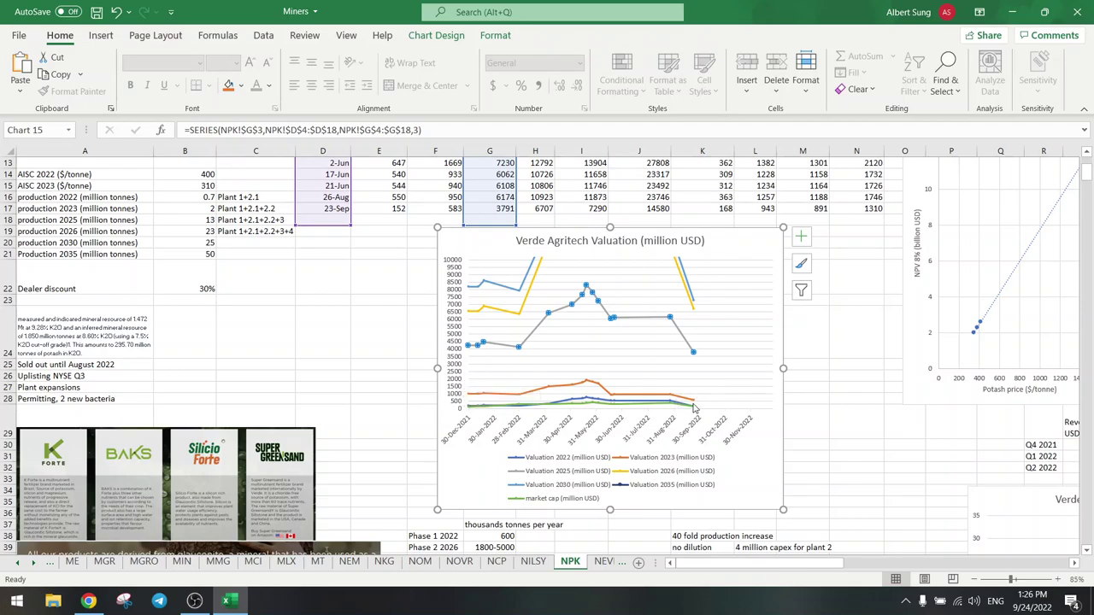
left_click(365, 335)
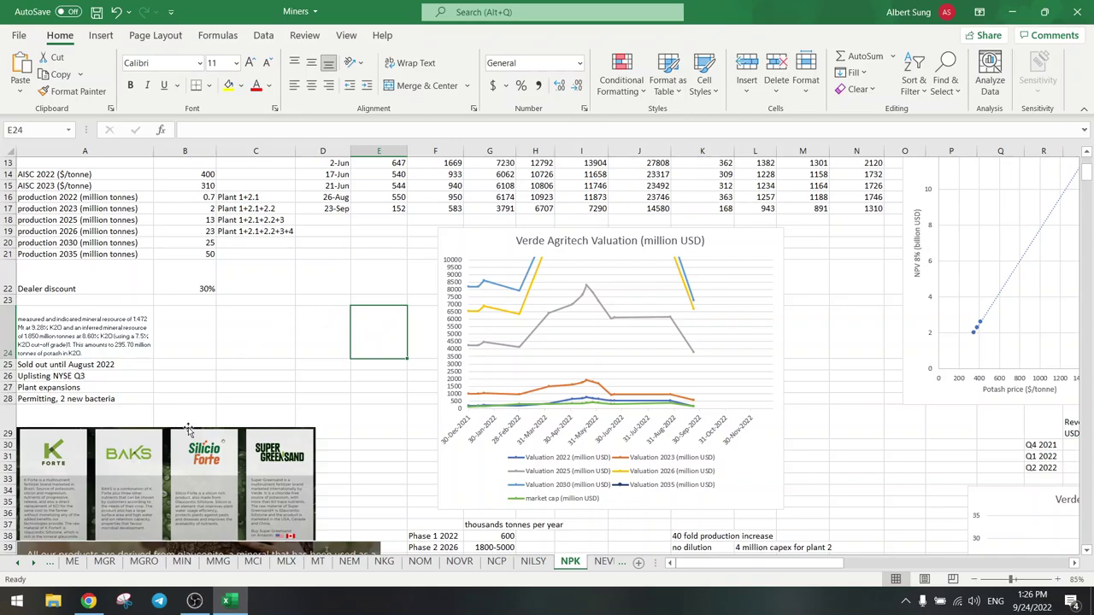
Step: Switch to Chrome and view Trillion Energy's one-year and five-year price charts on its Yahoo Finance quote page
left_click(89, 600)
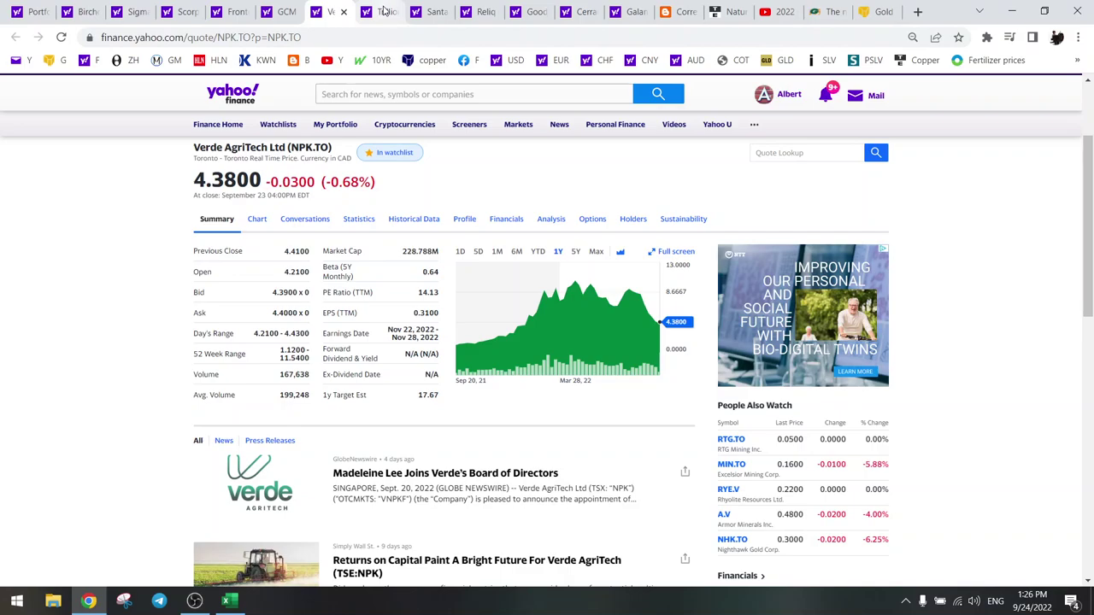
left_click(31, 11)
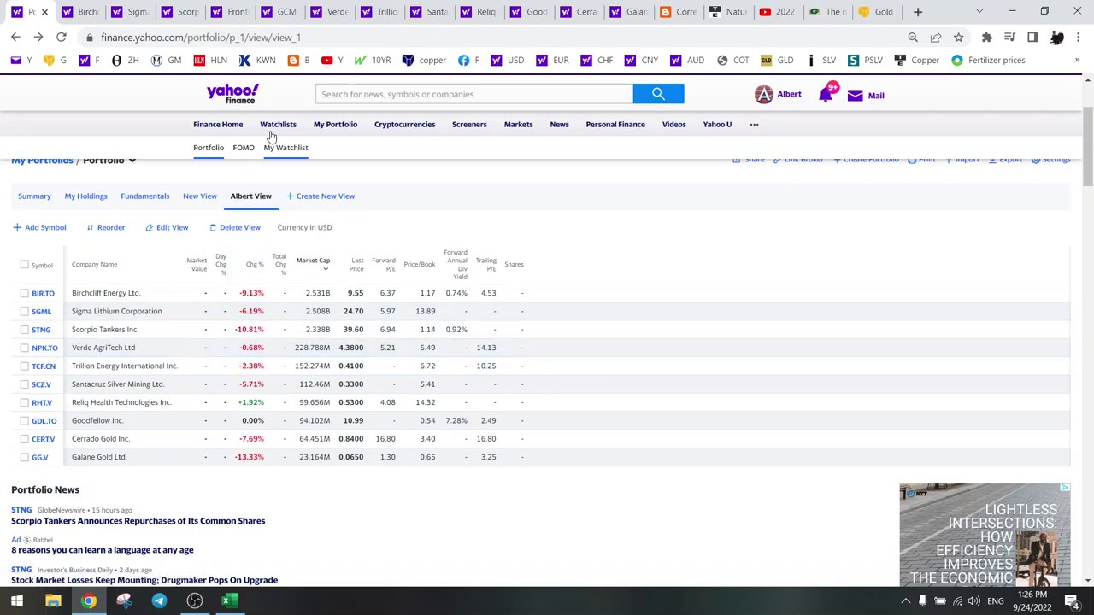
left_click(380, 12)
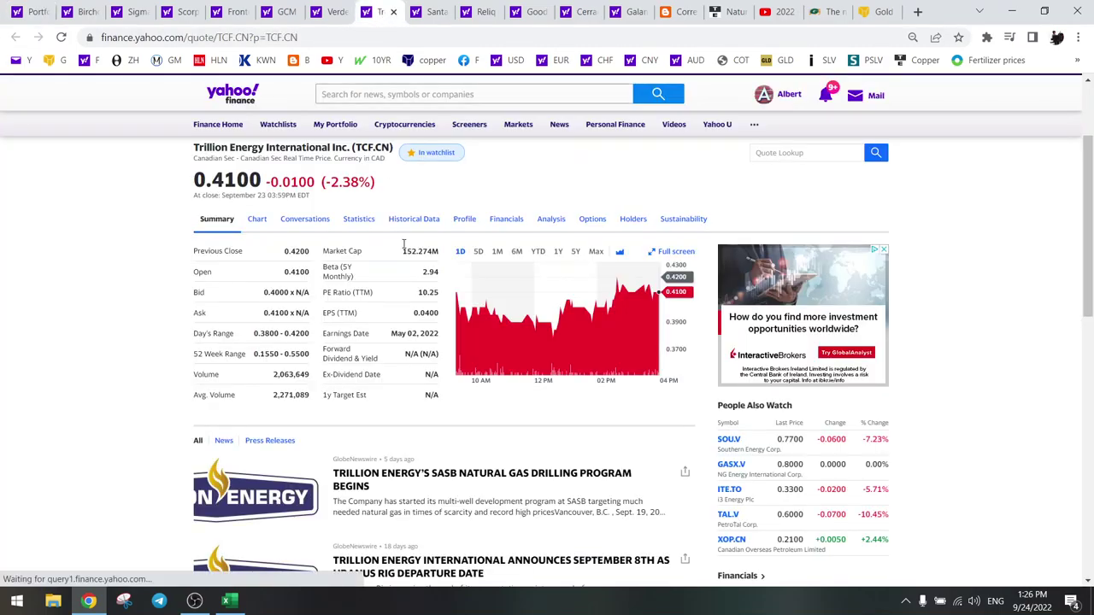
left_click(518, 251)
left_click(558, 252)
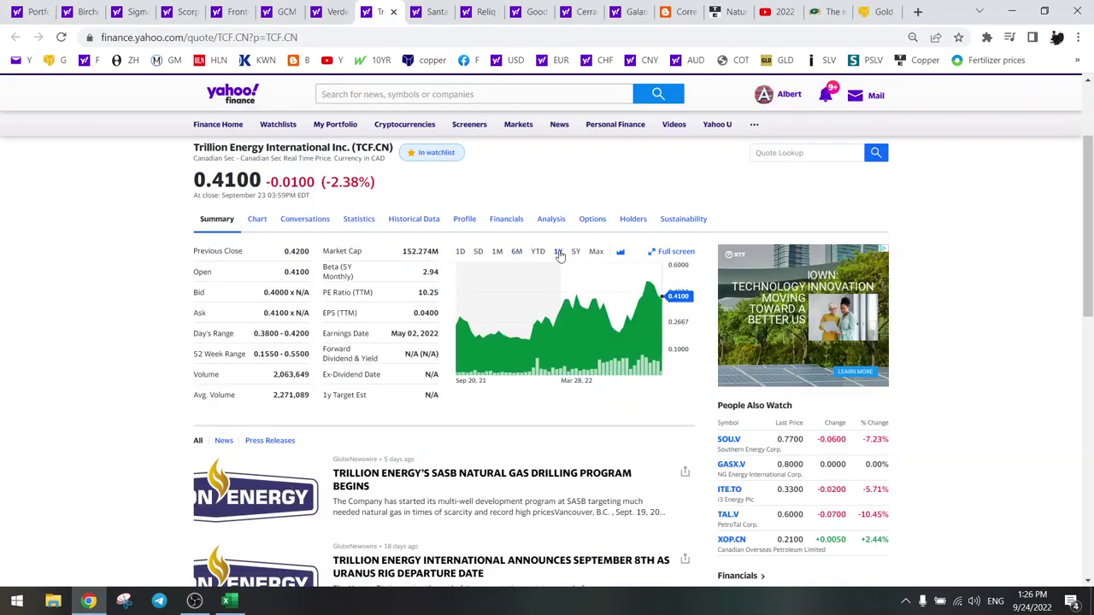
left_click(576, 252)
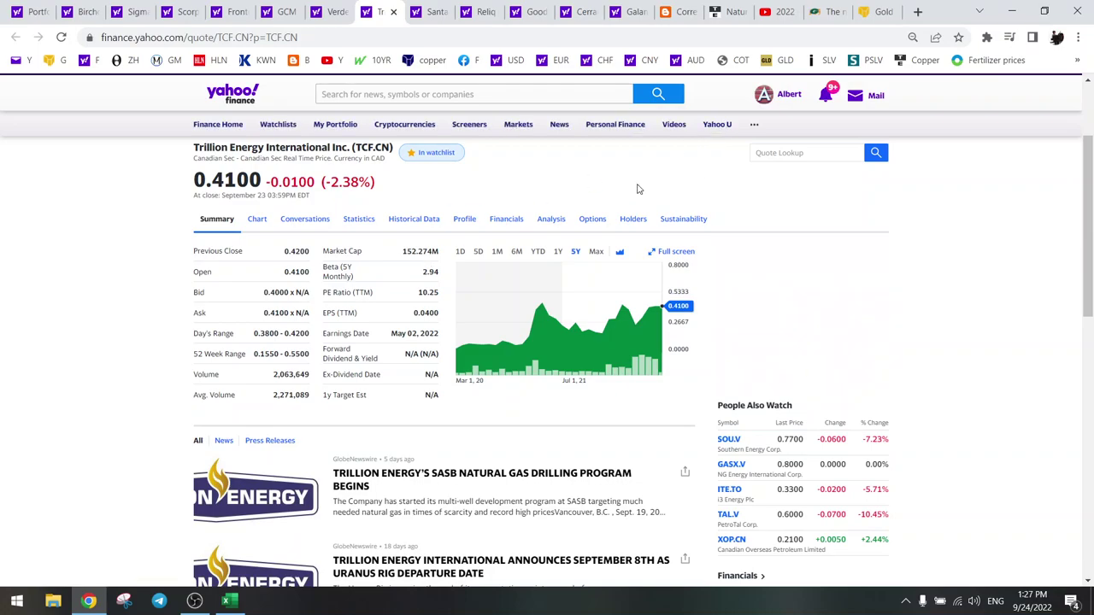
Step: Switch to the Miners workbook in Excel and open the TCF2 sheet from the full sheet list
left_click(238, 602)
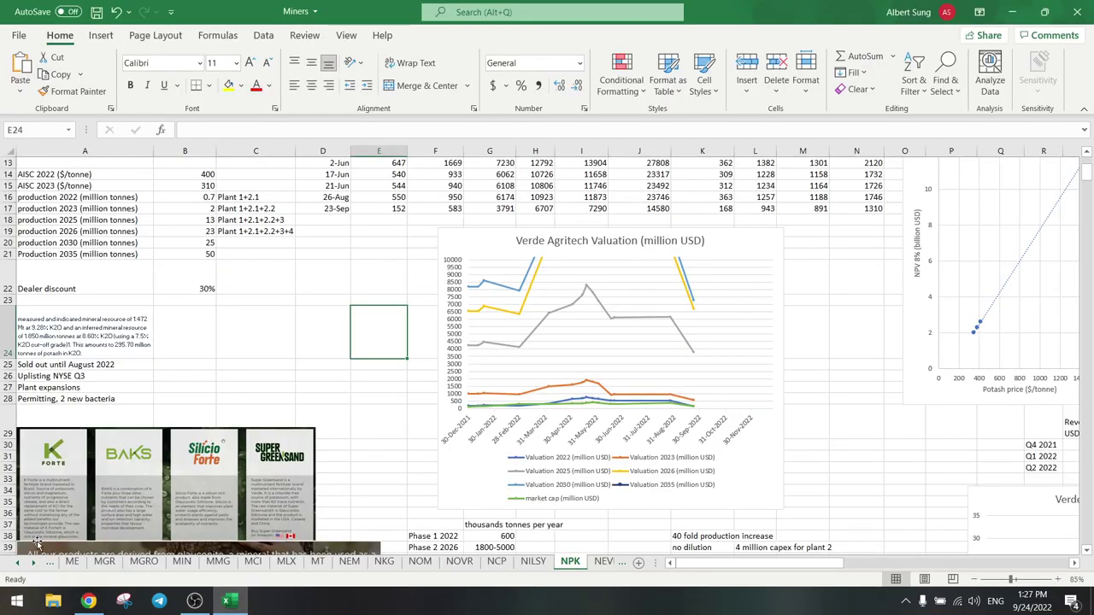
right_click(34, 567)
scroll(90, 495, "down", 3)
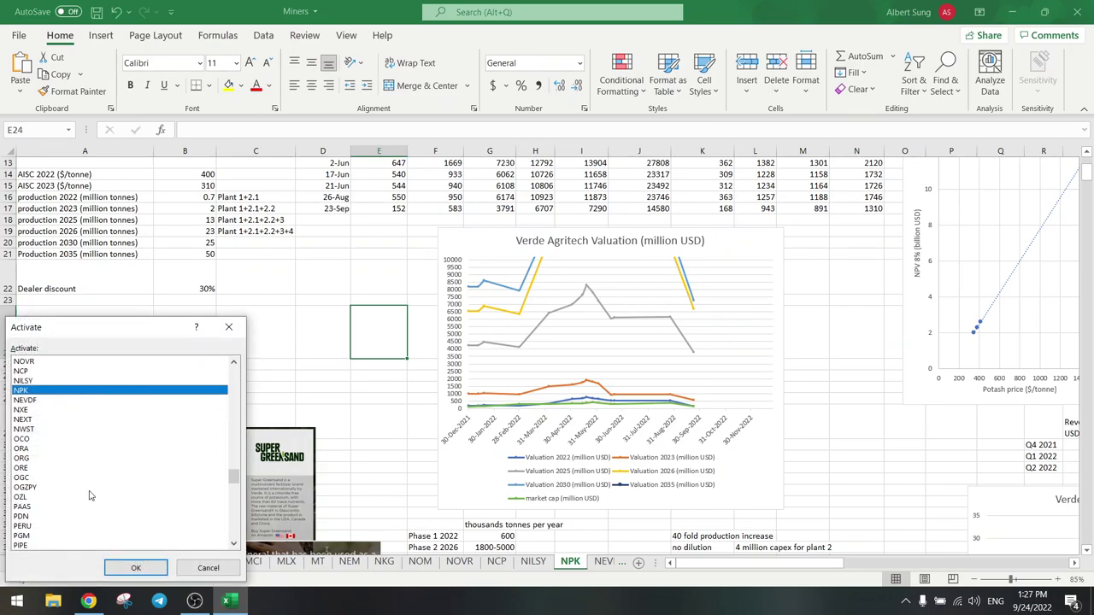
scroll(90, 496, "down", 9)
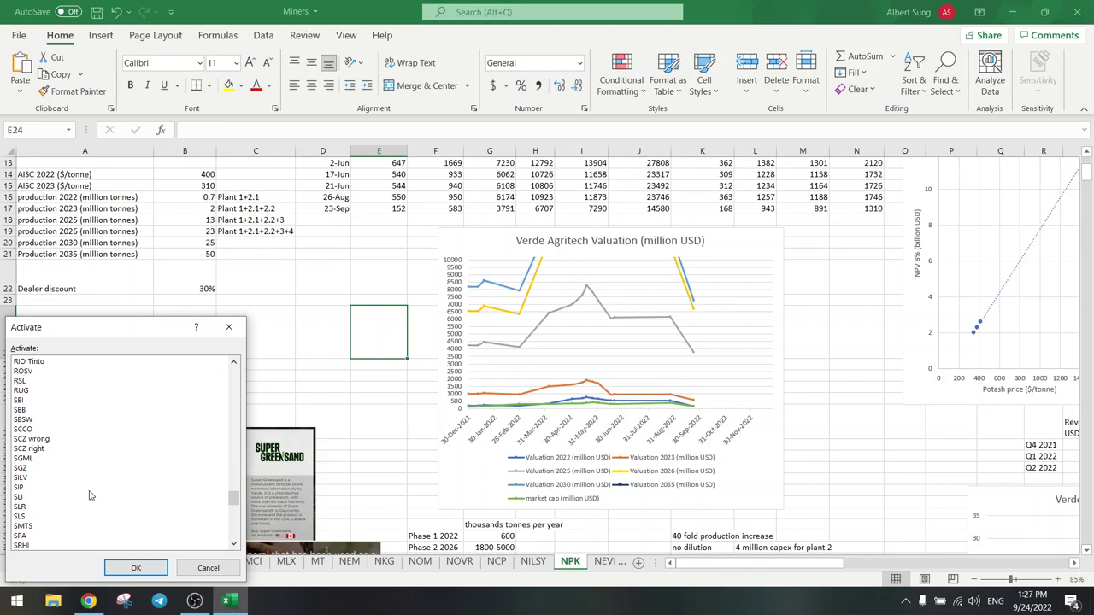
scroll(86, 493, "down", 4)
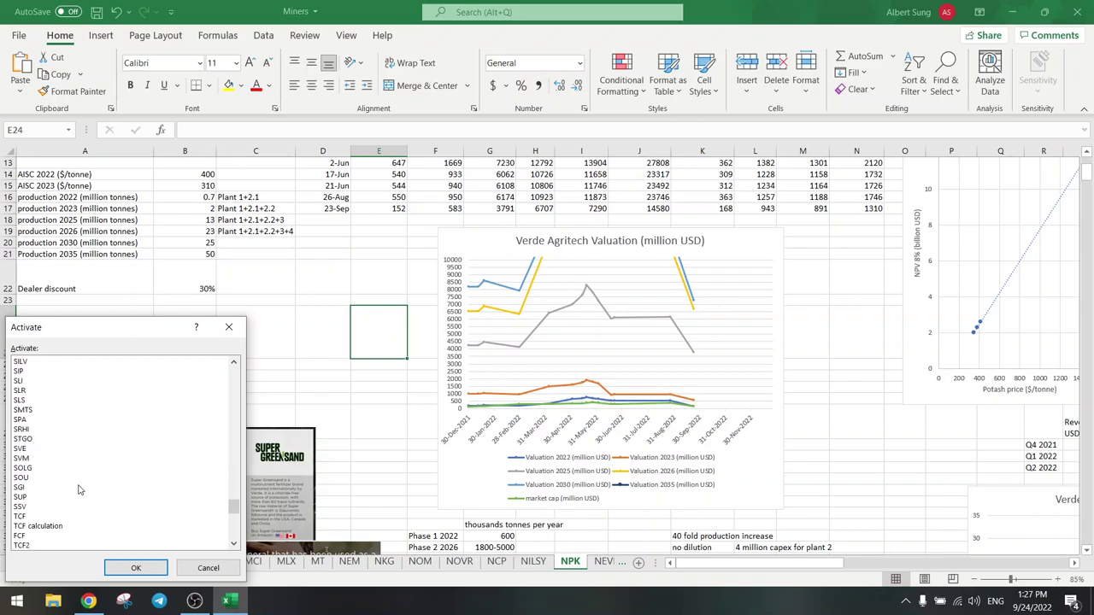
scroll(34, 521, "down", 2)
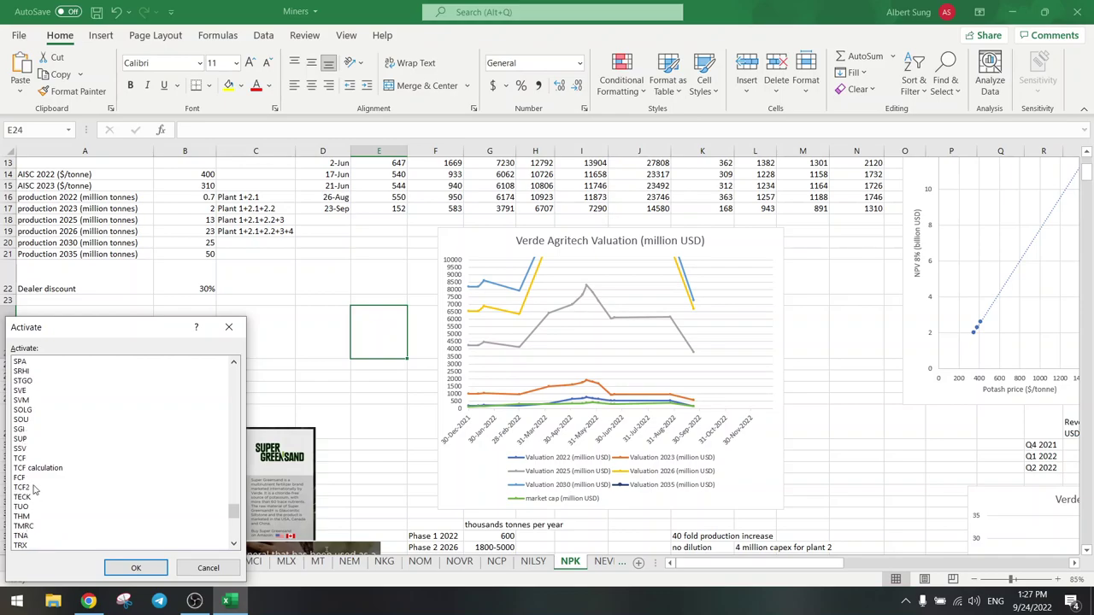
double_click(34, 487)
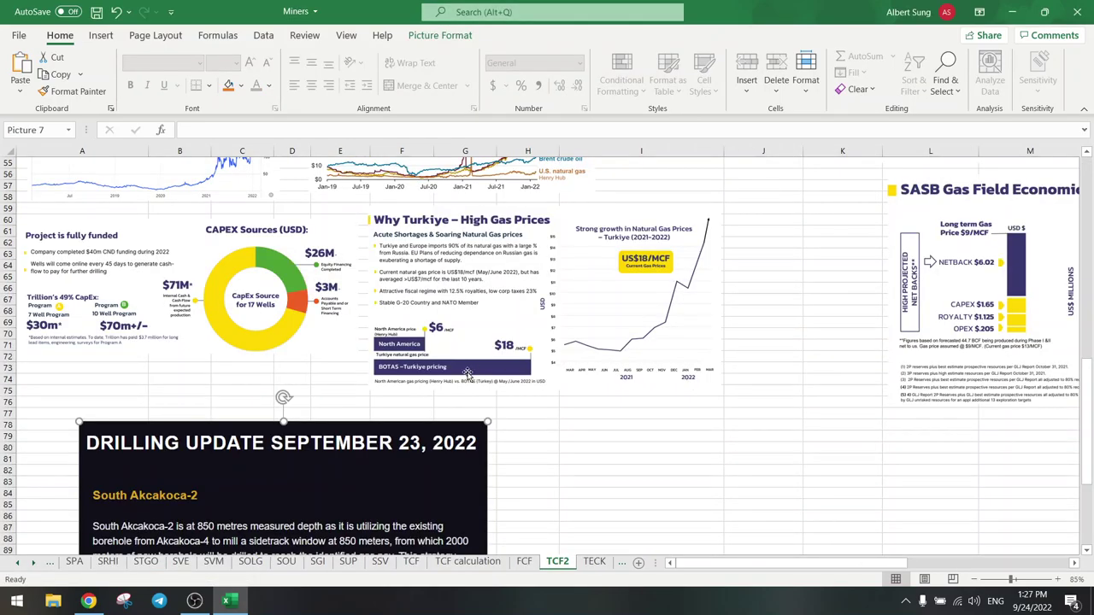
Step: Examine the Natural Gas EU Dutch TTF price picture and the Trillion Energy valuation table on the TCF2 sheet
scroll(468, 374, "up", 6)
left_click(101, 312)
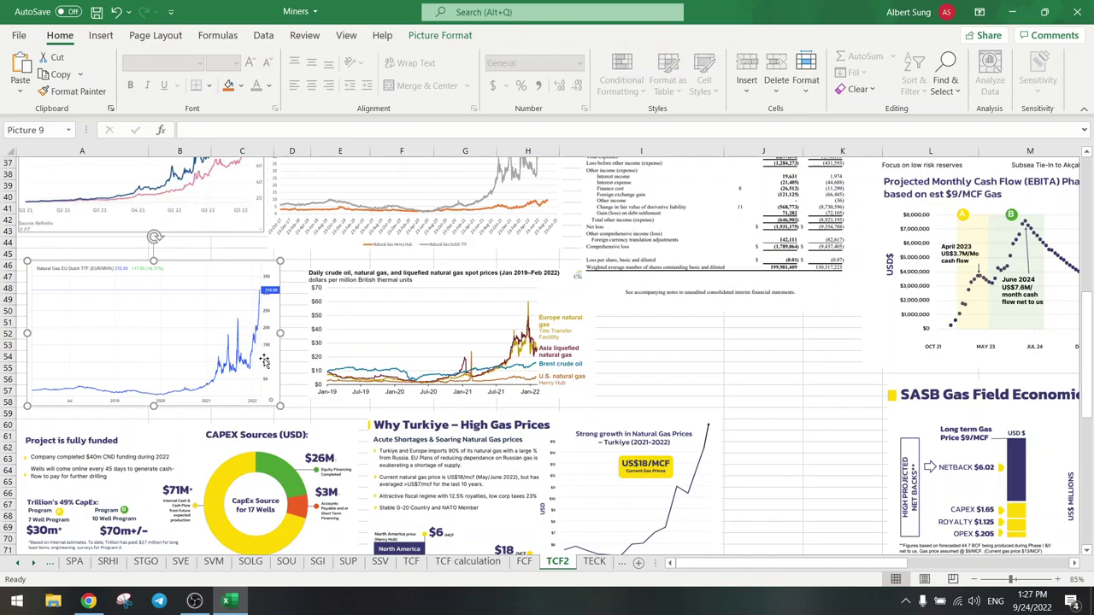
scroll(269, 366, "up", 12)
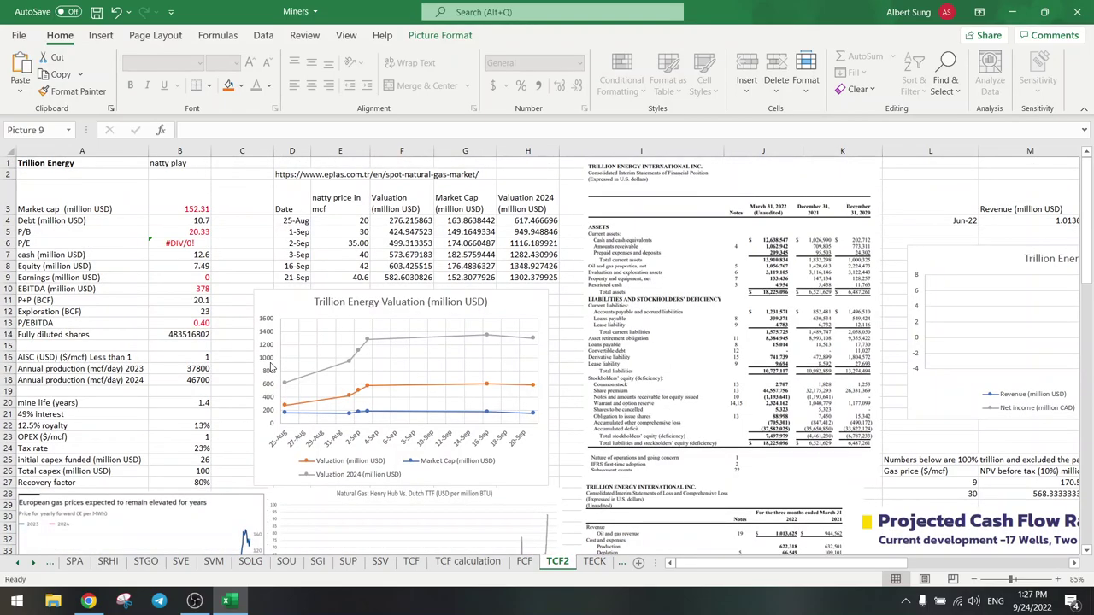
Step: Read the South Akcakoca-2 drilling update of September 23, 2022 near the end of the TCF2 sheet
scroll(269, 366, "down", 20)
left_click(270, 365)
scroll(551, 350, "down", 1)
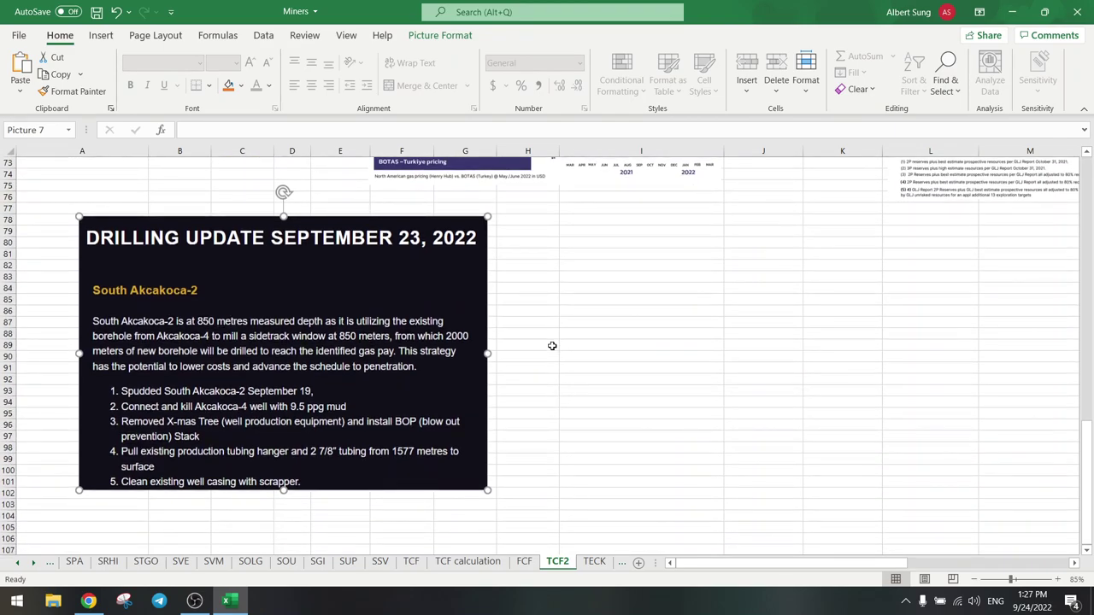
left_click(552, 345)
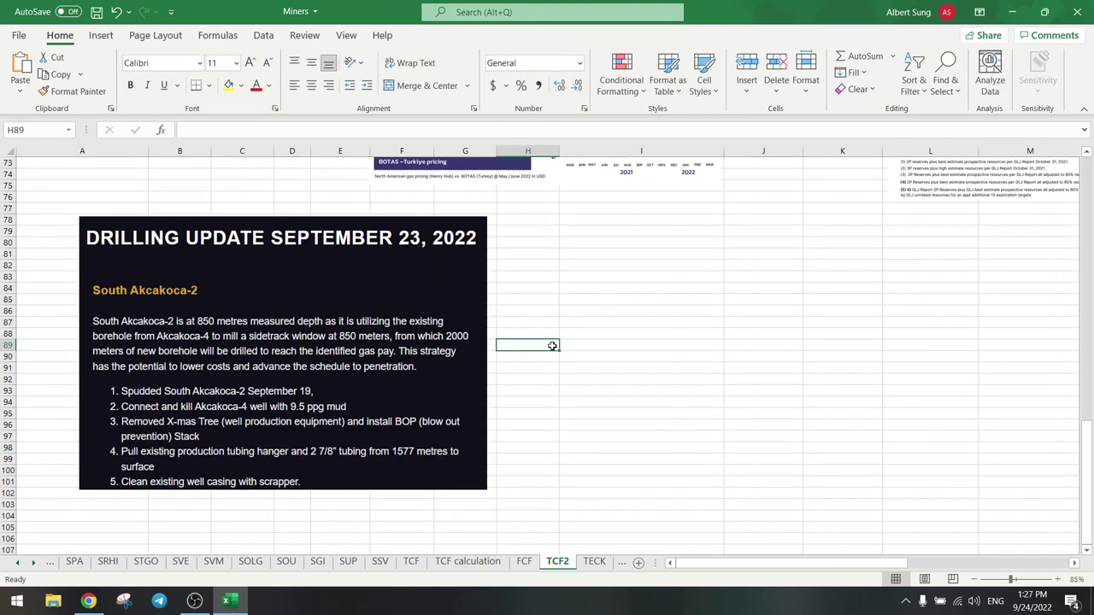
left_click(308, 297)
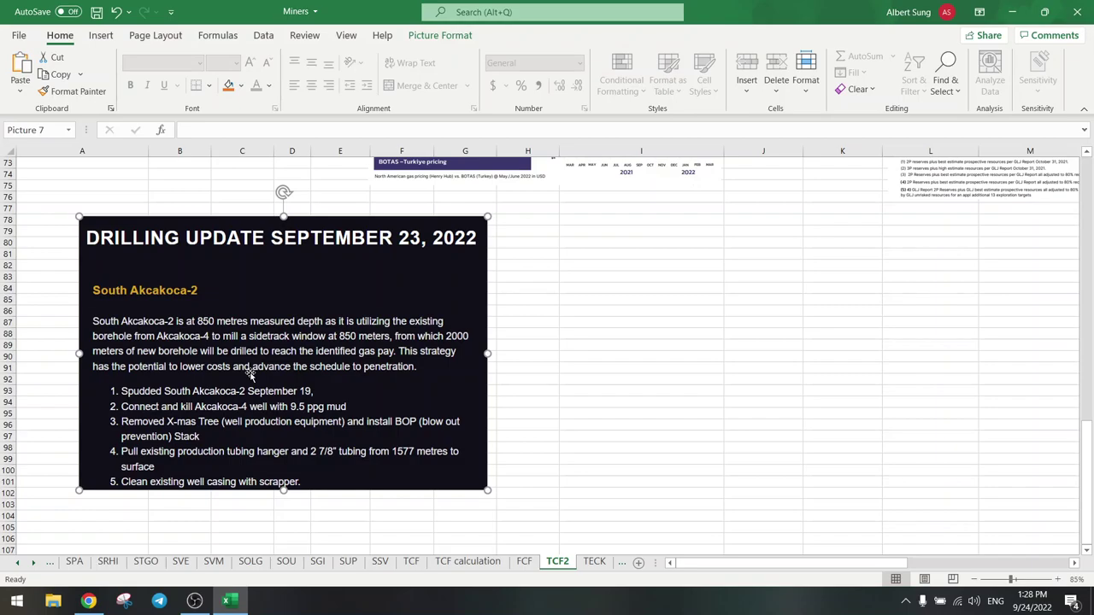
left_click(533, 347)
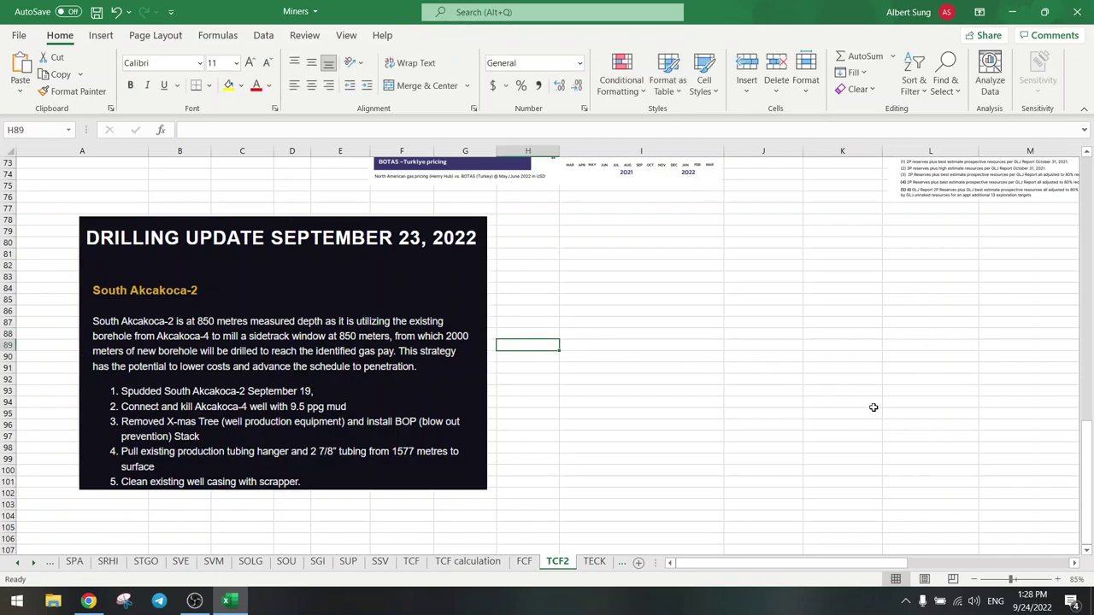
Step: Return to the Trillion Energy Valuation chart, then open the TCF calculation sheet at its gas price and NPV table
left_click_drag(1086, 445, 1086, 176)
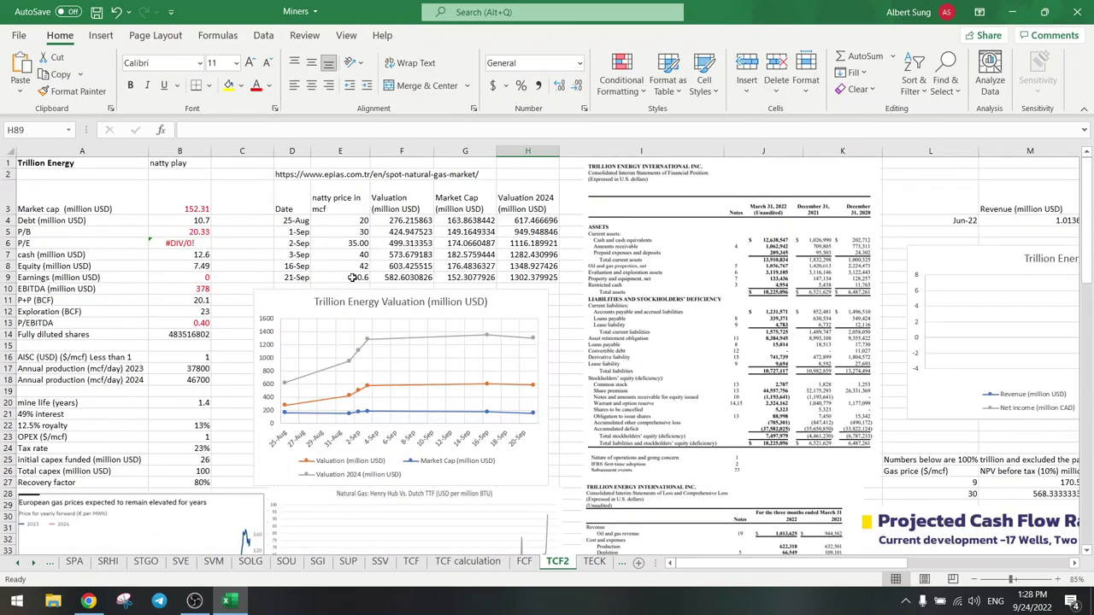
mouse_move(534, 416)
left_click(467, 562)
scroll(351, 425, "up", 5)
scroll(351, 424, "up", 5)
scroll(544, 421, "down", 6)
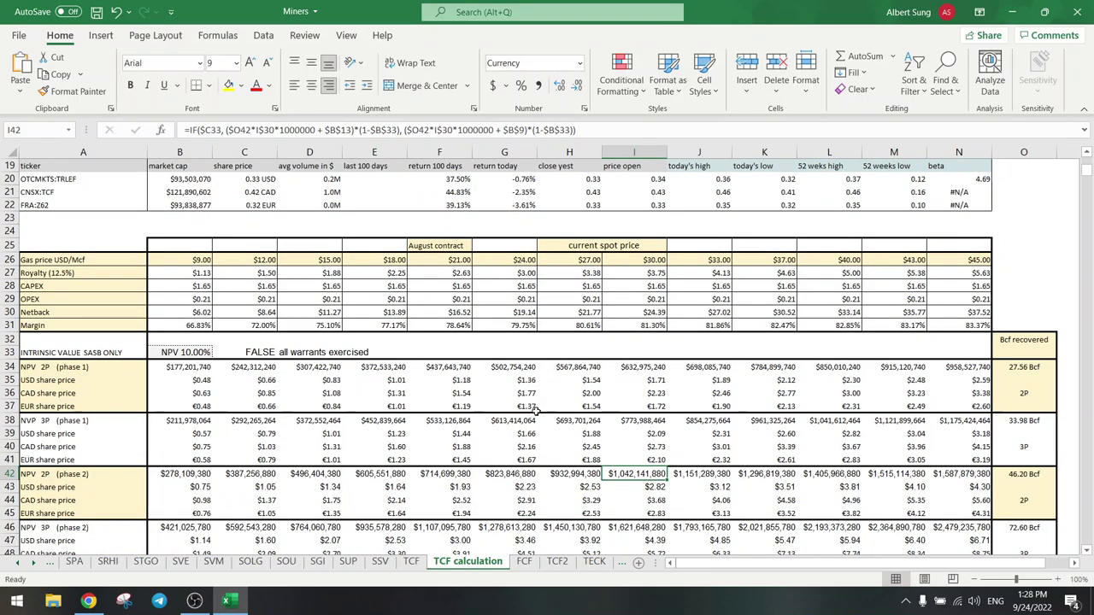
Step: Inspect the $30, $40, $33 and $37 gas price scenarios in the Gas price USD/Mcf row
left_click(650, 257)
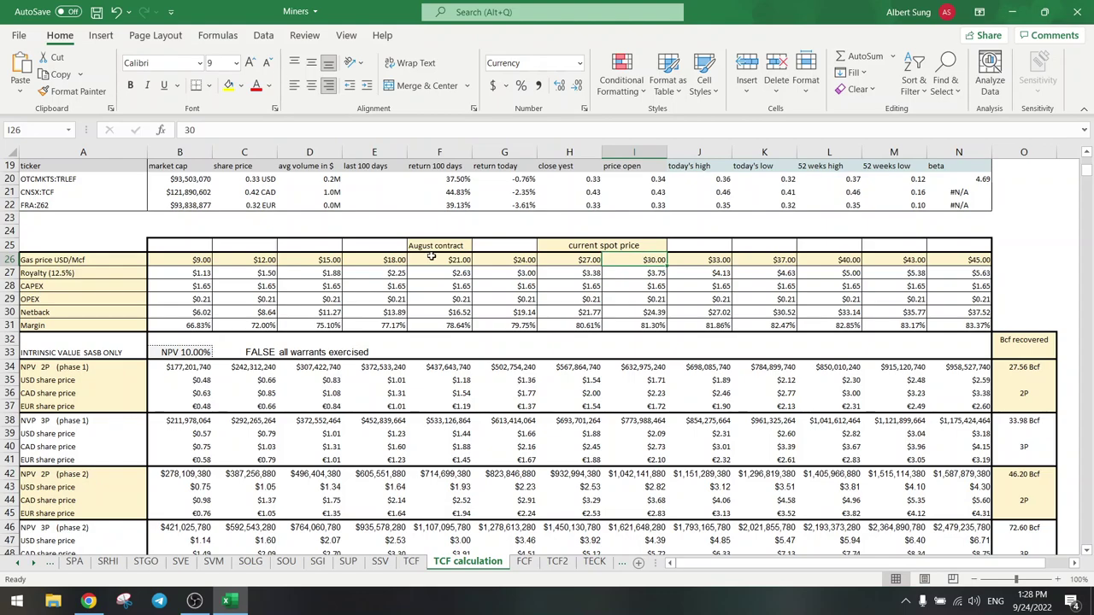
left_click(839, 259)
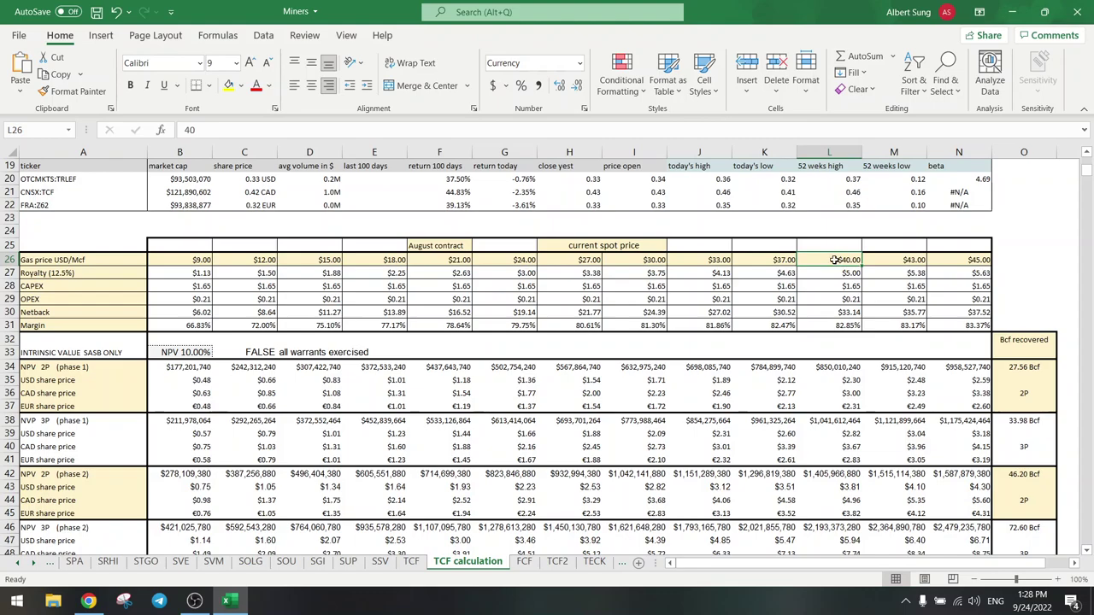
left_click(723, 259)
left_click(762, 258)
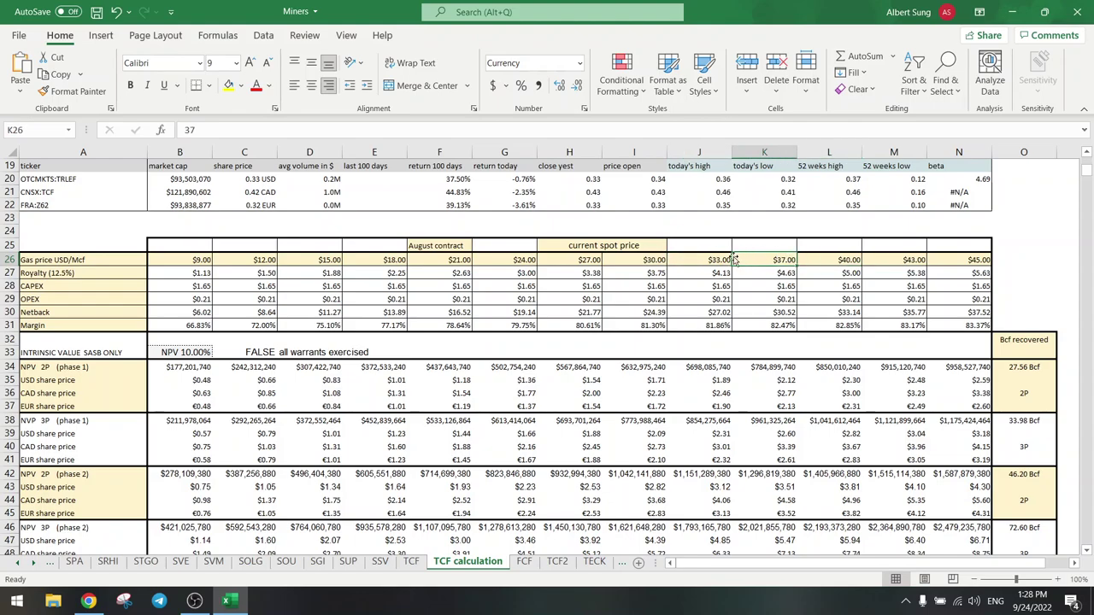
Step: Compare the NPV 2P (phase 2) values for the $37, $33 and $30 gas price scenarios
scroll(729, 462, "down", 2)
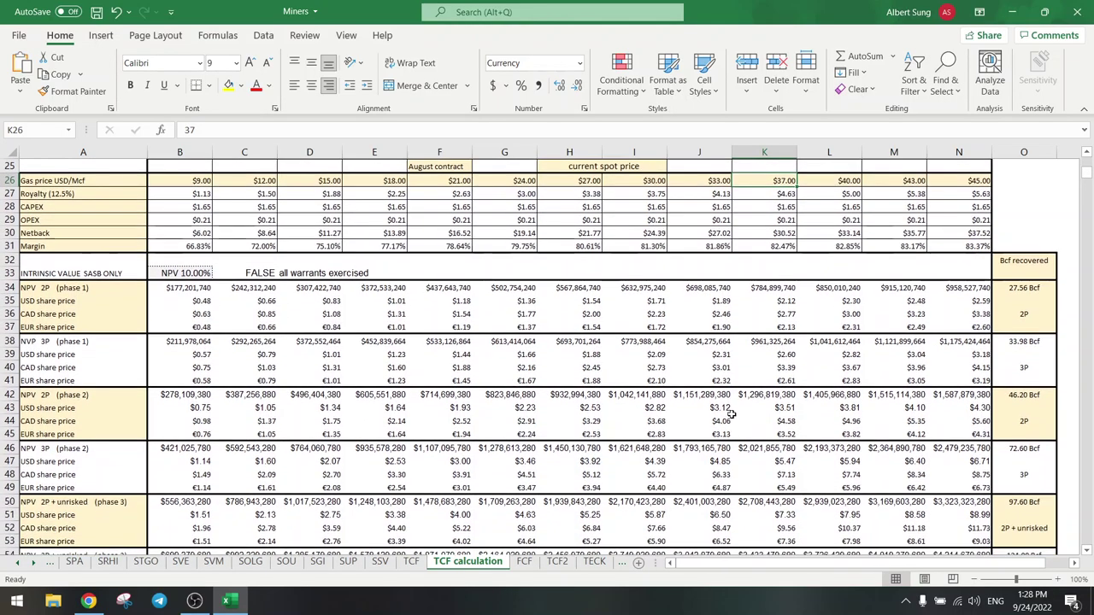
left_click(748, 396)
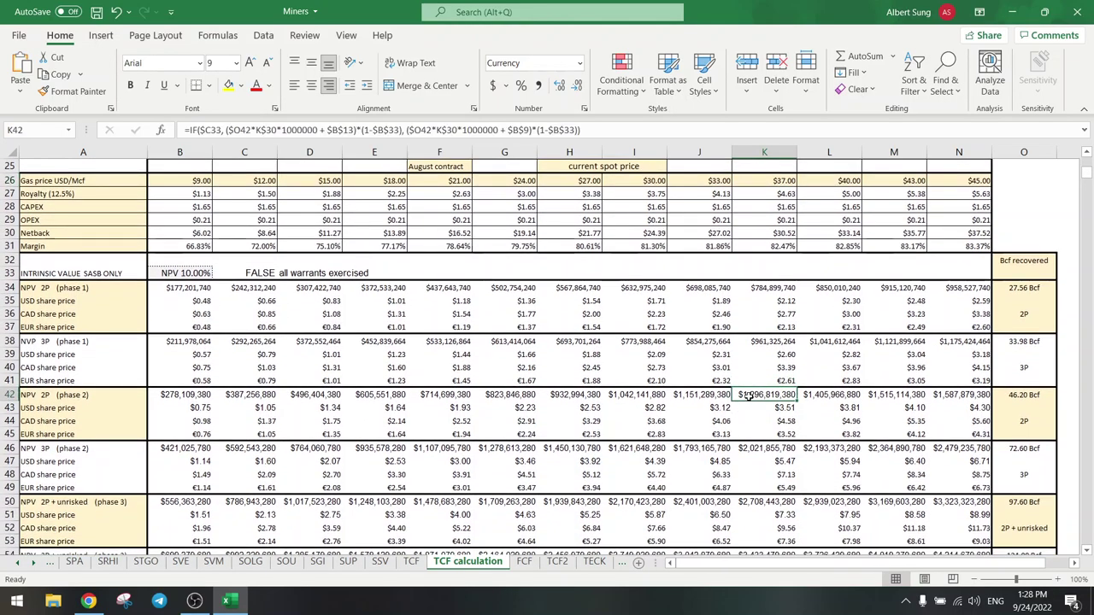
left_click(702, 395)
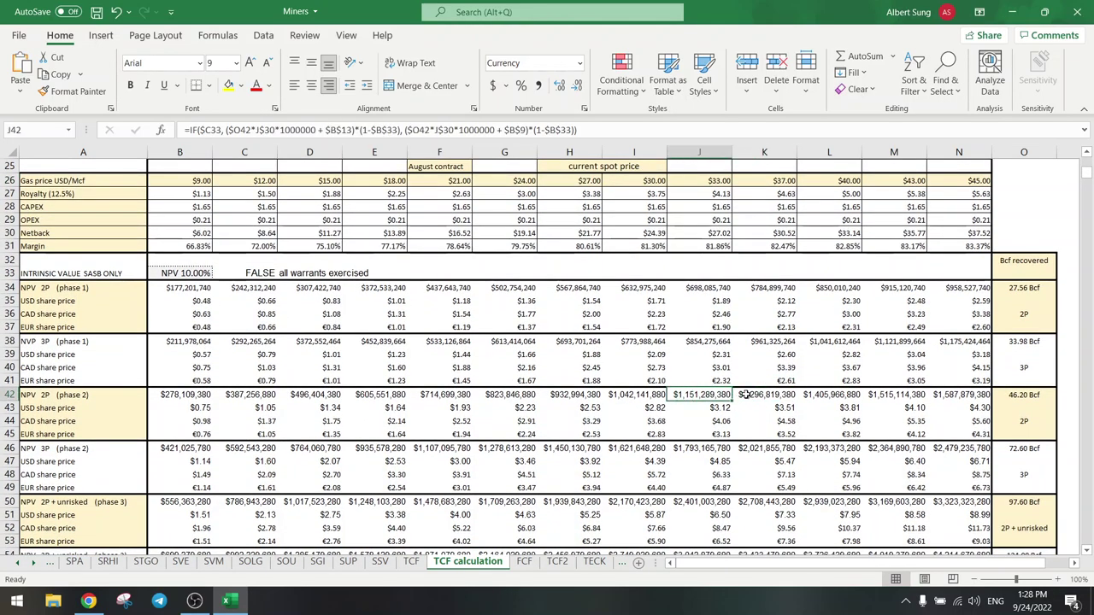
left_click(744, 395)
left_click(703, 395)
left_click(613, 395)
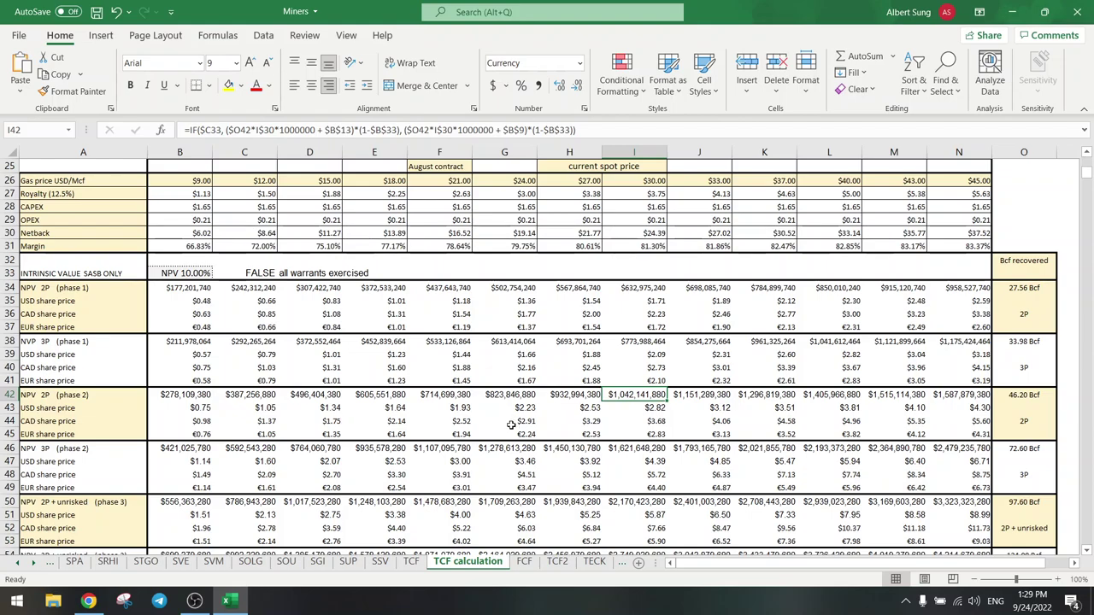
Step: Return to the TCF2 sheet and inspect the 21-Sep market cap and valuation alongside the European gas price charts
left_click(560, 566)
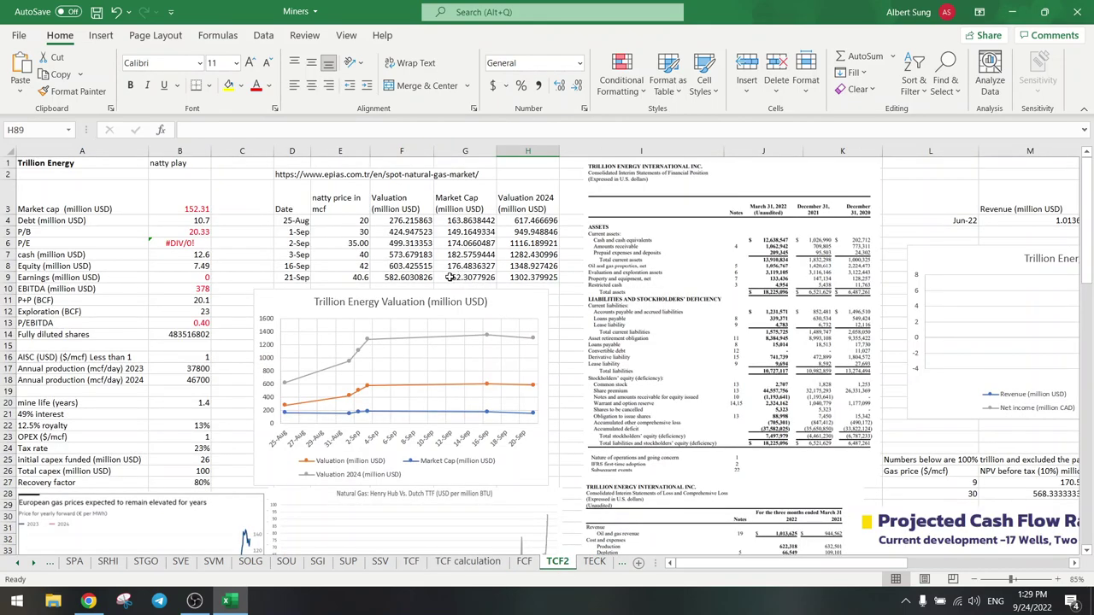
left_click(455, 278)
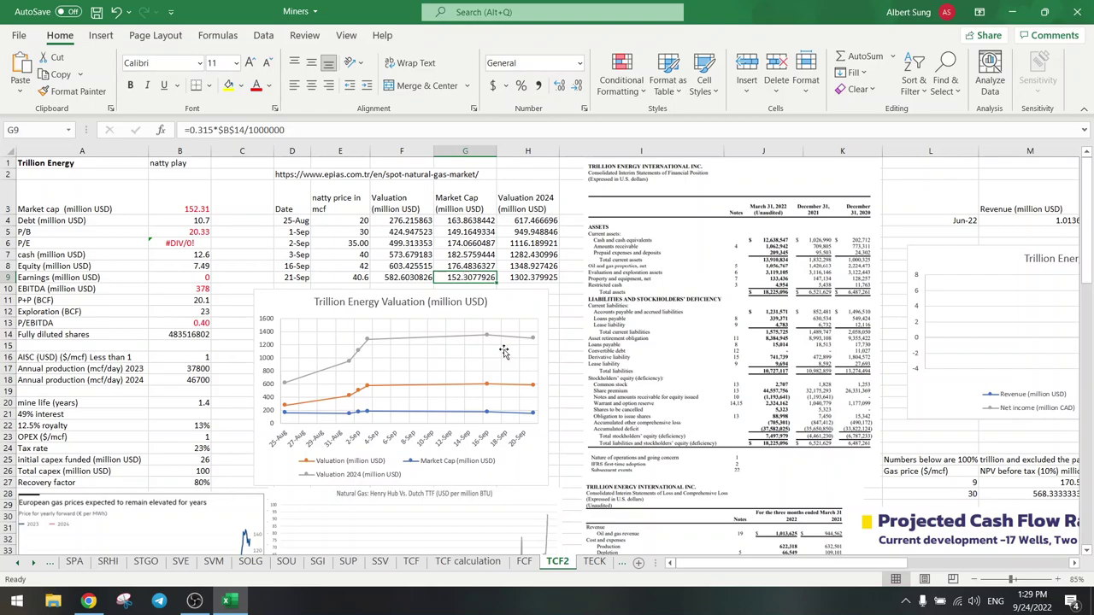
mouse_move(533, 417)
scroll(238, 397, "down", 13)
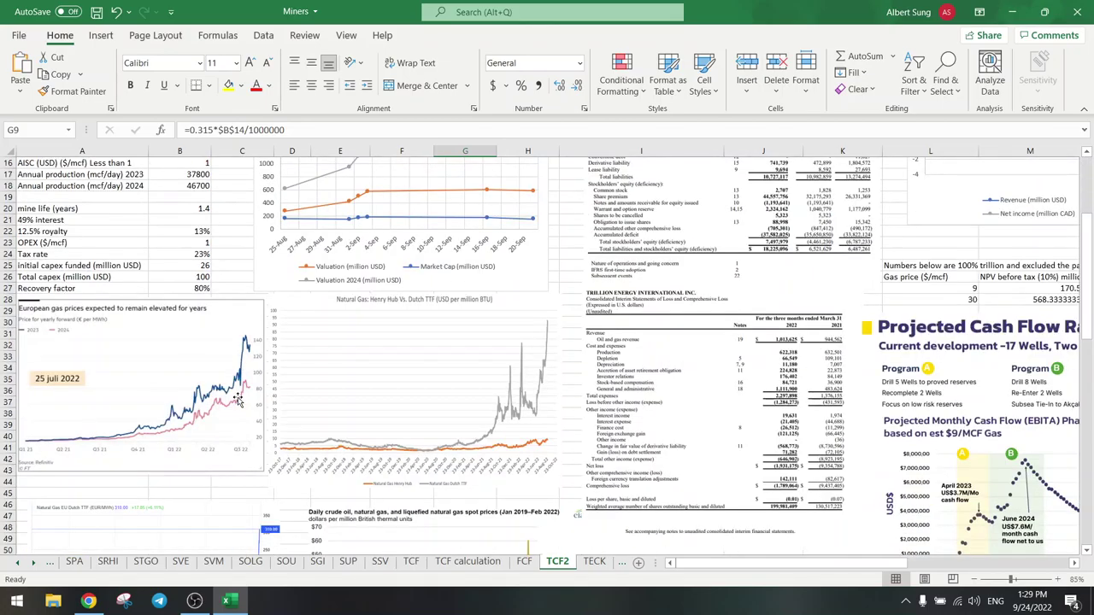
scroll(238, 401, "up", 8)
scroll(555, 401, "up", 3)
scroll(555, 401, "up", 2)
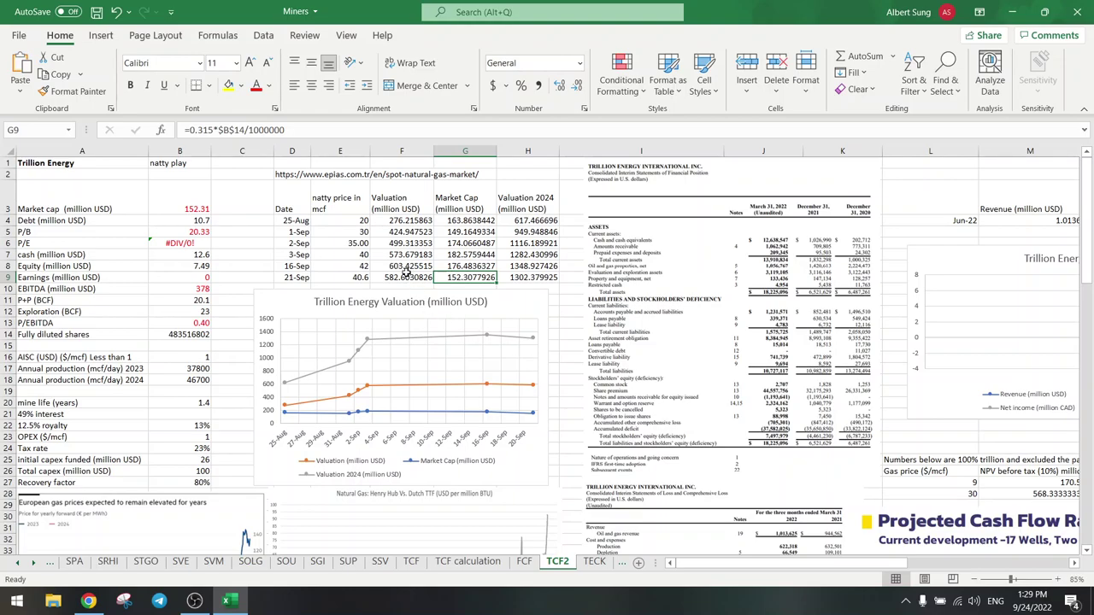
left_click(406, 275)
Step: Switch to Chrome, check the Trillion Energy quote, and show the one-year price chart for Santacruz Silver Mining
left_click(88, 601)
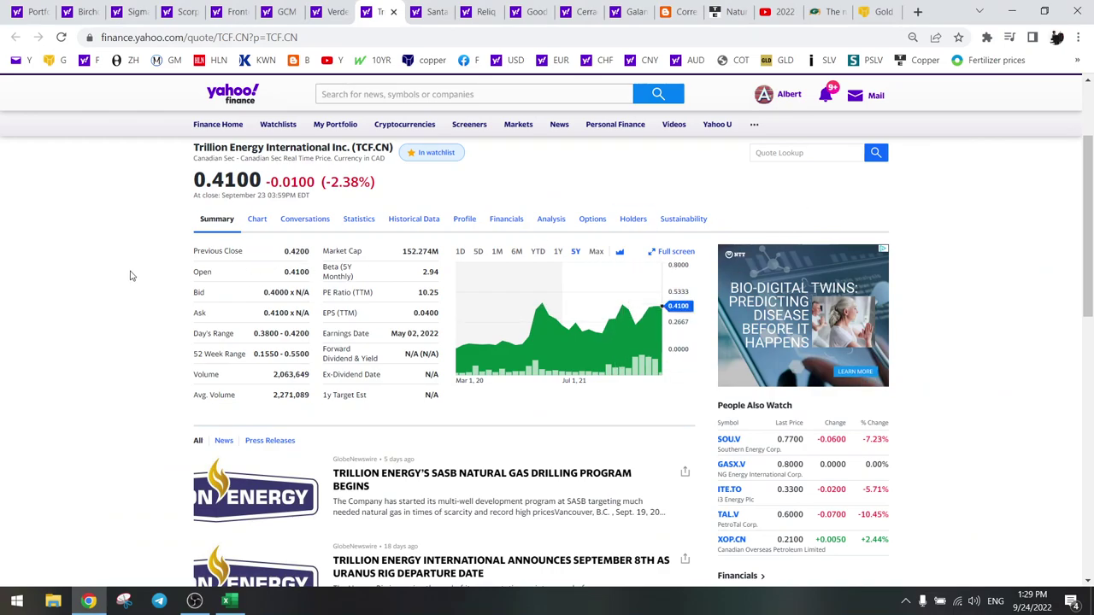
scroll(131, 275, "up", 1)
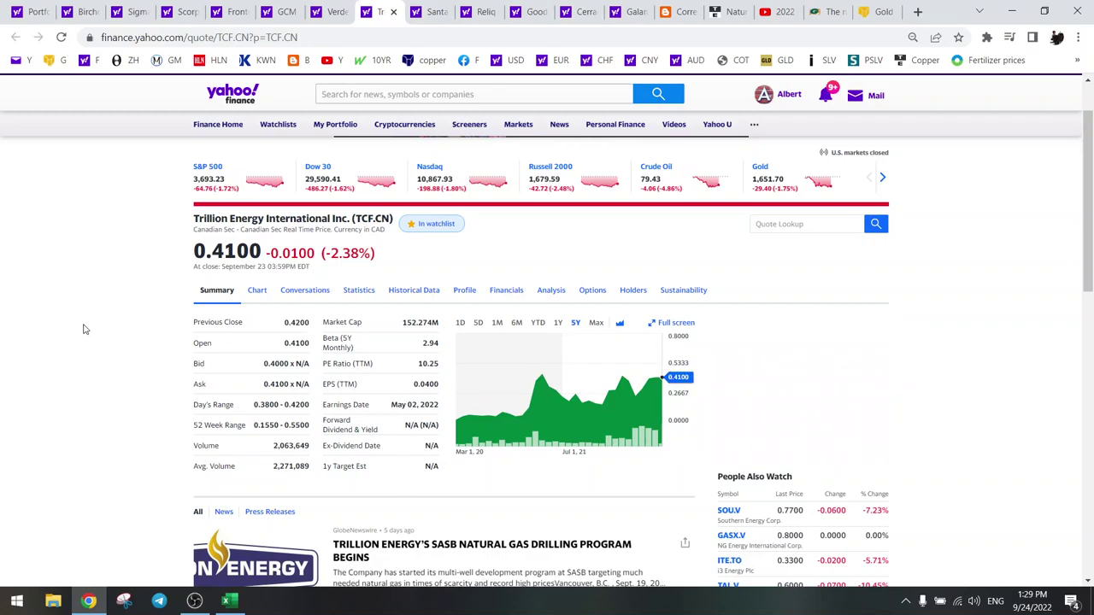
left_click(33, 12)
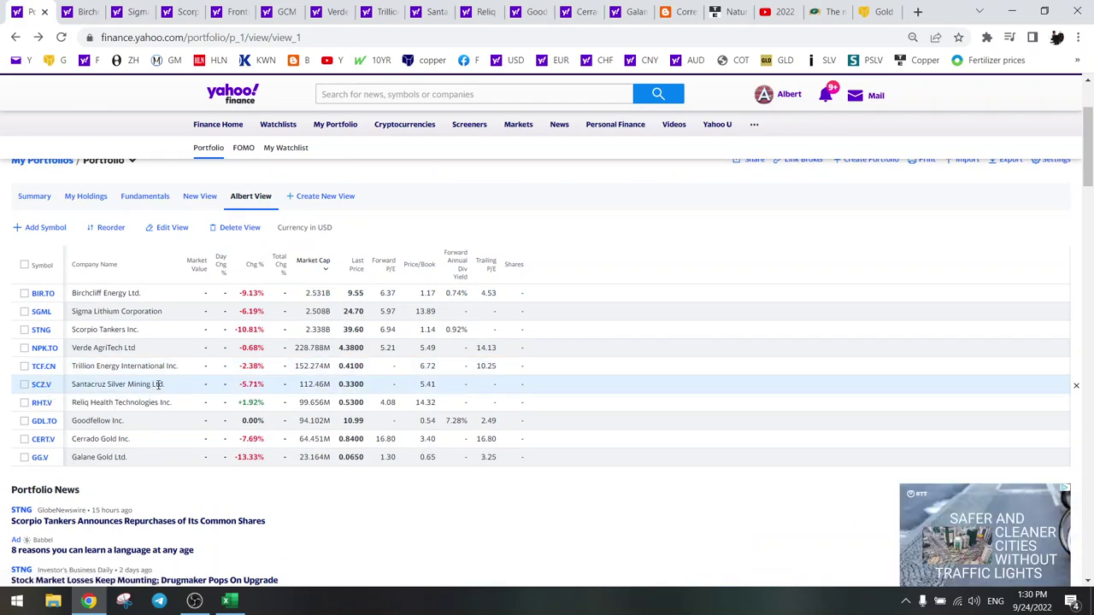
left_click(431, 12)
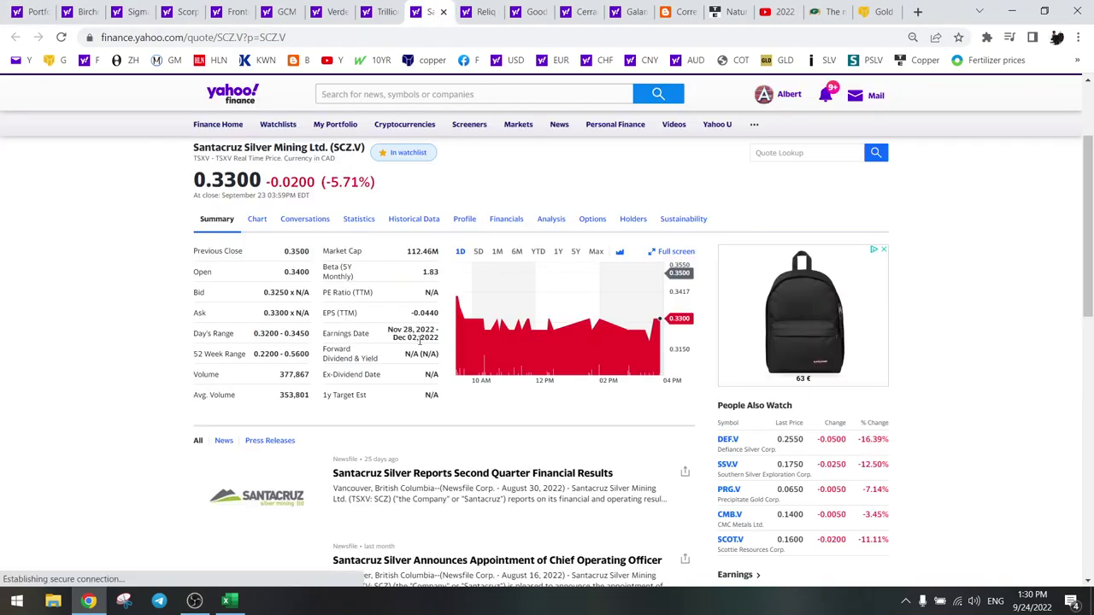
left_click(558, 251)
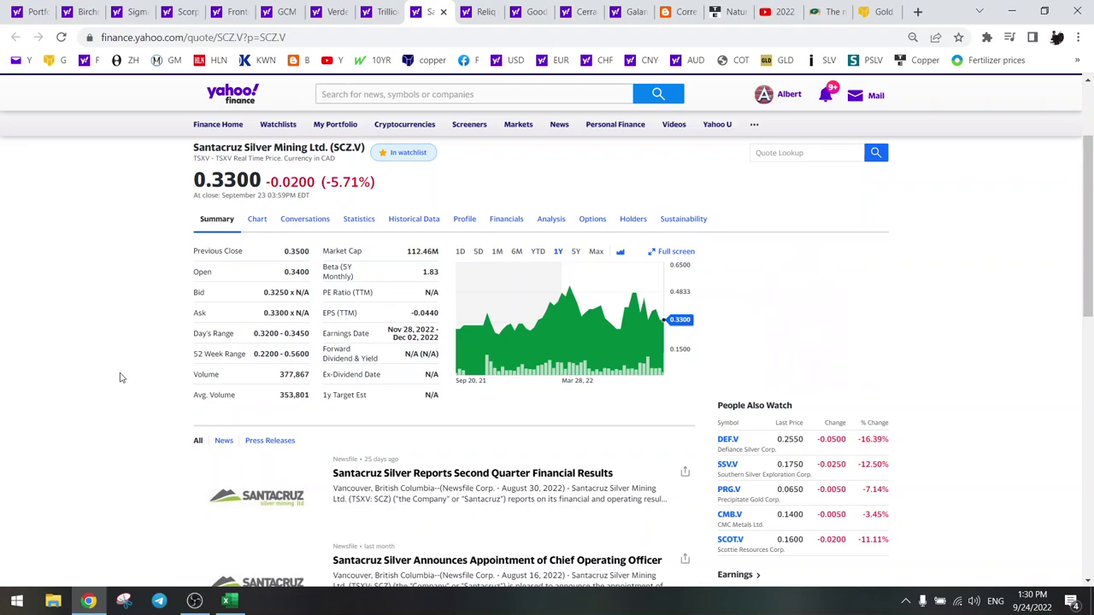
Step: Switch to Excel and open the SCZ right sheet in the Miners workbook
key("alt+Tab")
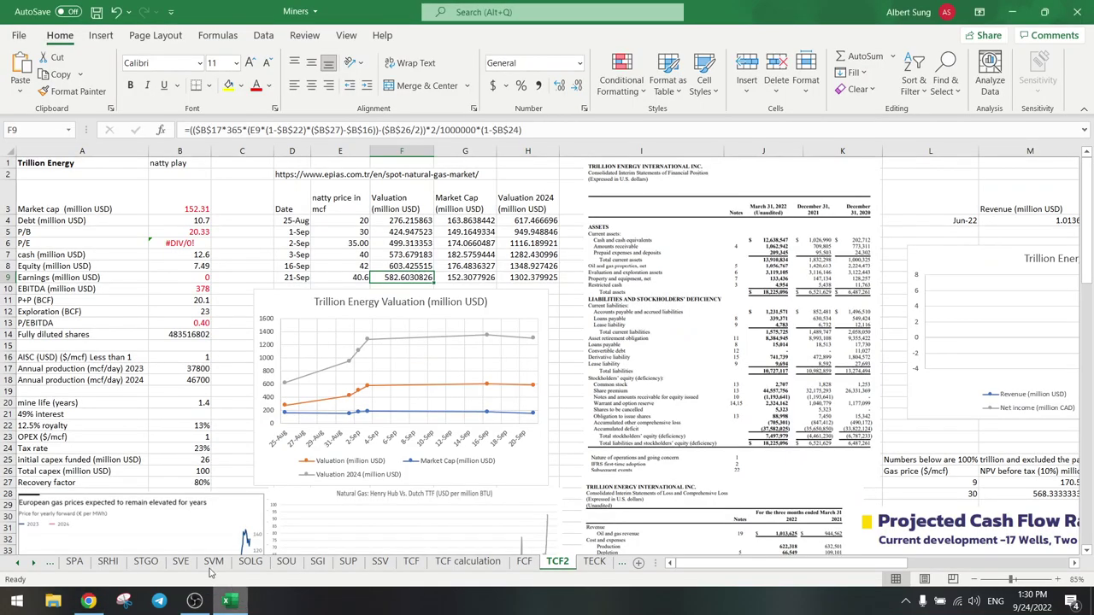
left_click(17, 562)
left_click(17, 562)
left_click(17, 562)
left_click(17, 562)
left_click(17, 563)
left_click(262, 562)
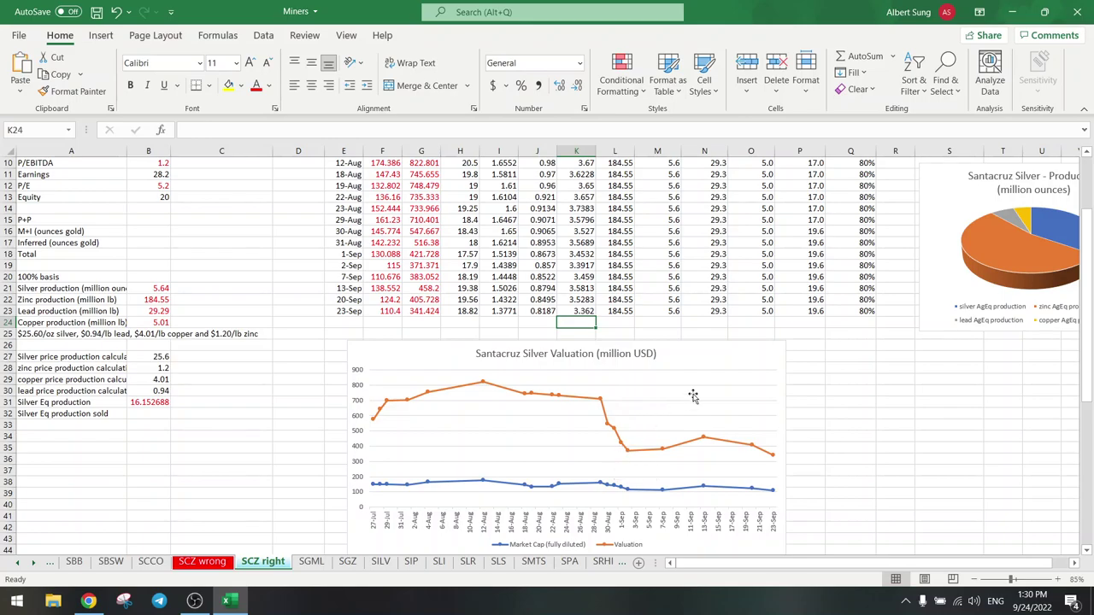
Step: Inspect the column P values in the Santacruz valuation table down to the 23-Sep row
scroll(795, 374, "up", 2)
left_click(803, 188)
left_click_drag(803, 188, 806, 426)
left_click(805, 426)
Step: Examine the Santacruz Silver Valuation chart and the Copper Warehouse Inventories chart beneath it
scroll(801, 428, "down", 4)
scroll(821, 416, "down", 5)
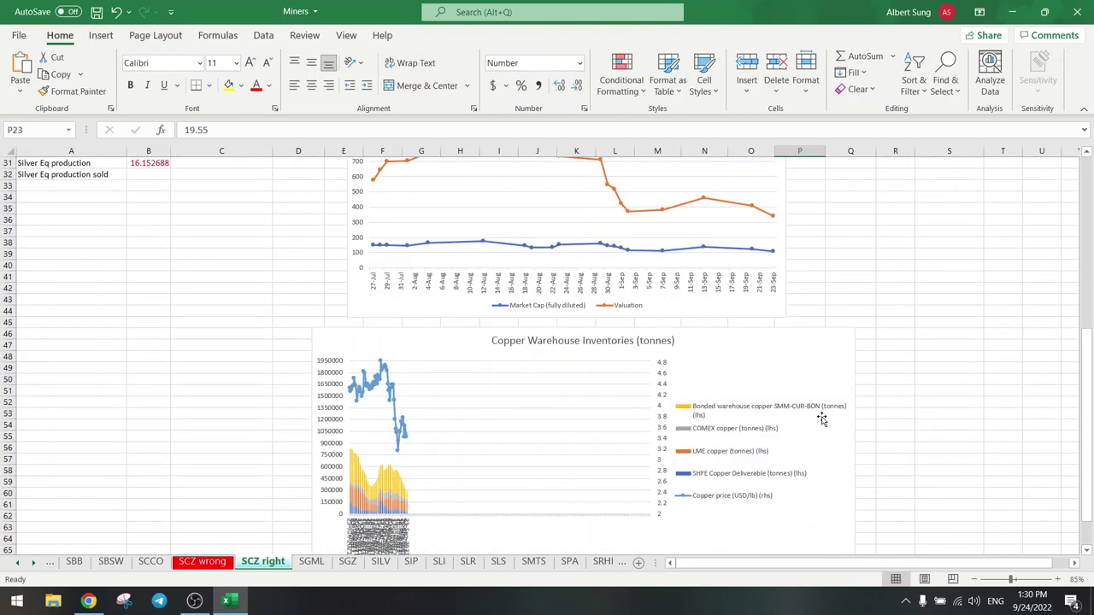
scroll(821, 418, "up", 4)
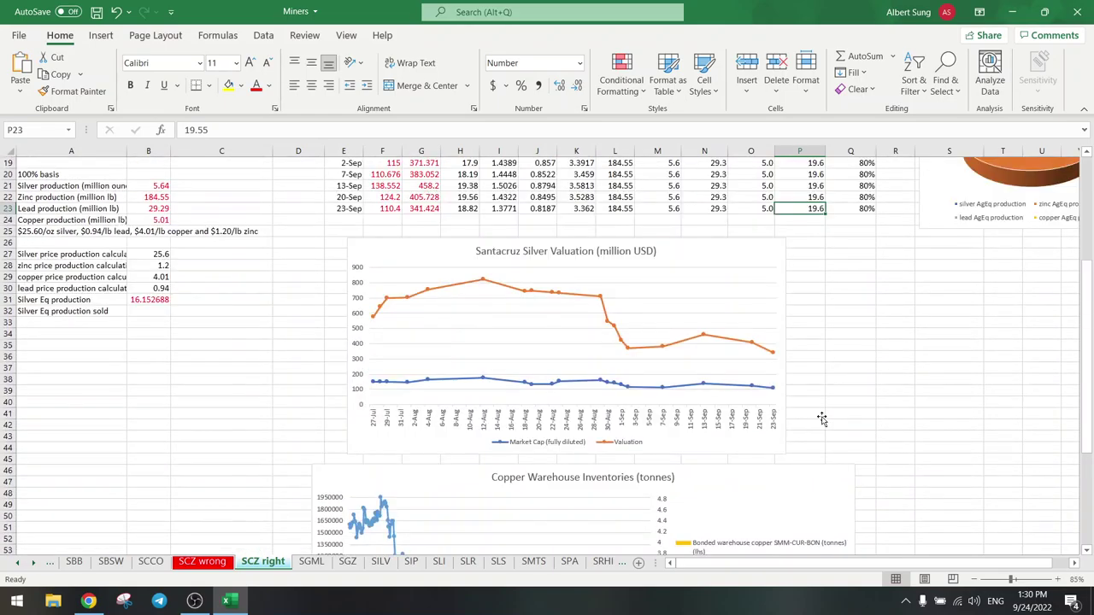
scroll(821, 418, "down", 3)
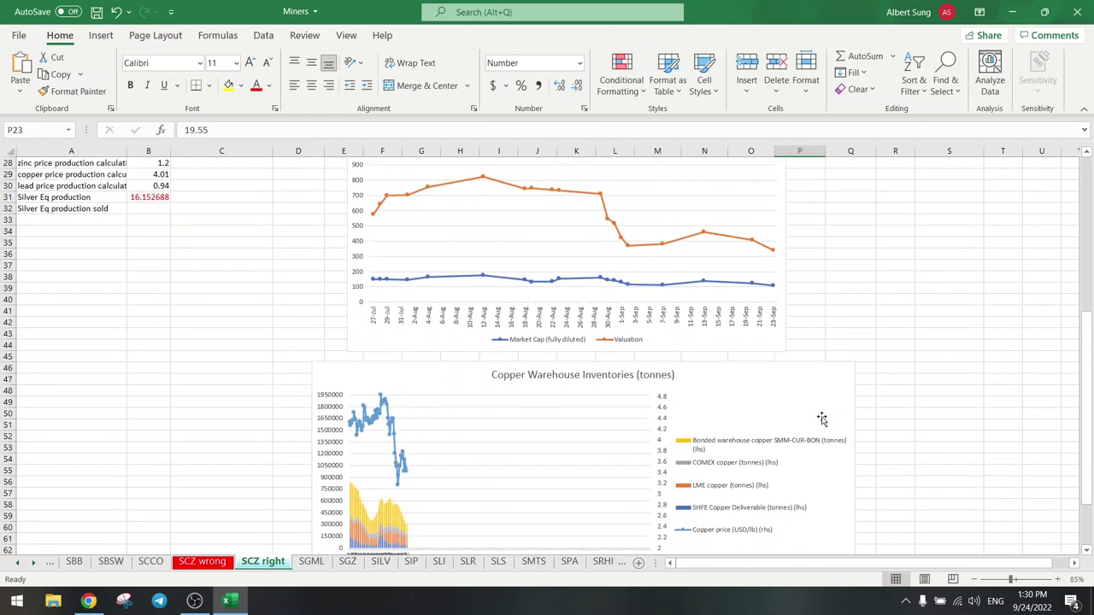
scroll(821, 418, "down", 3)
left_click(778, 275)
scroll(778, 275, "up", 4)
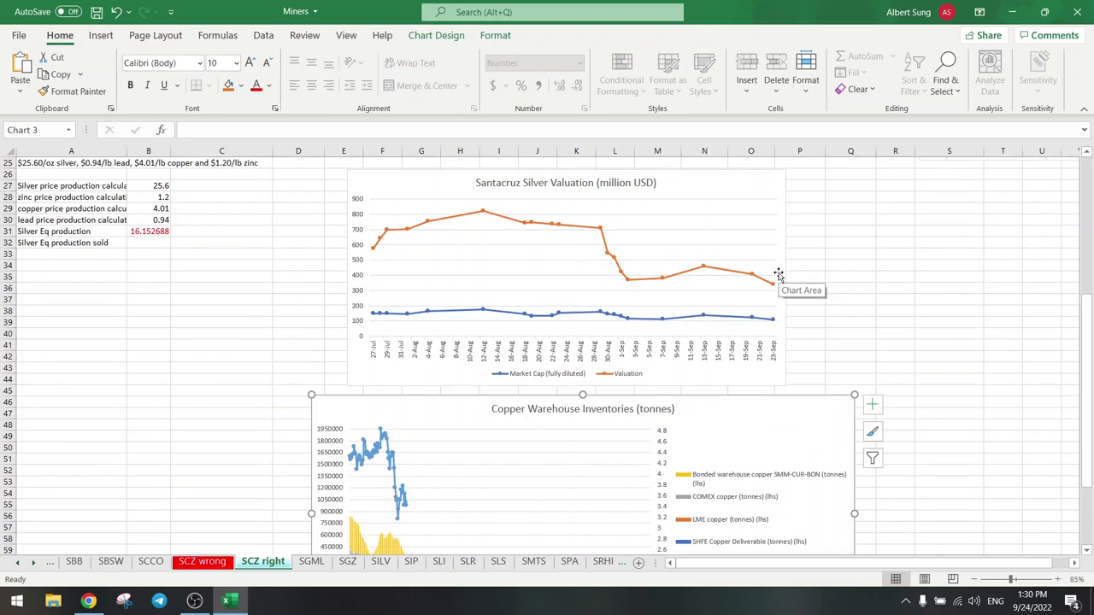
scroll(778, 275, "down", 3)
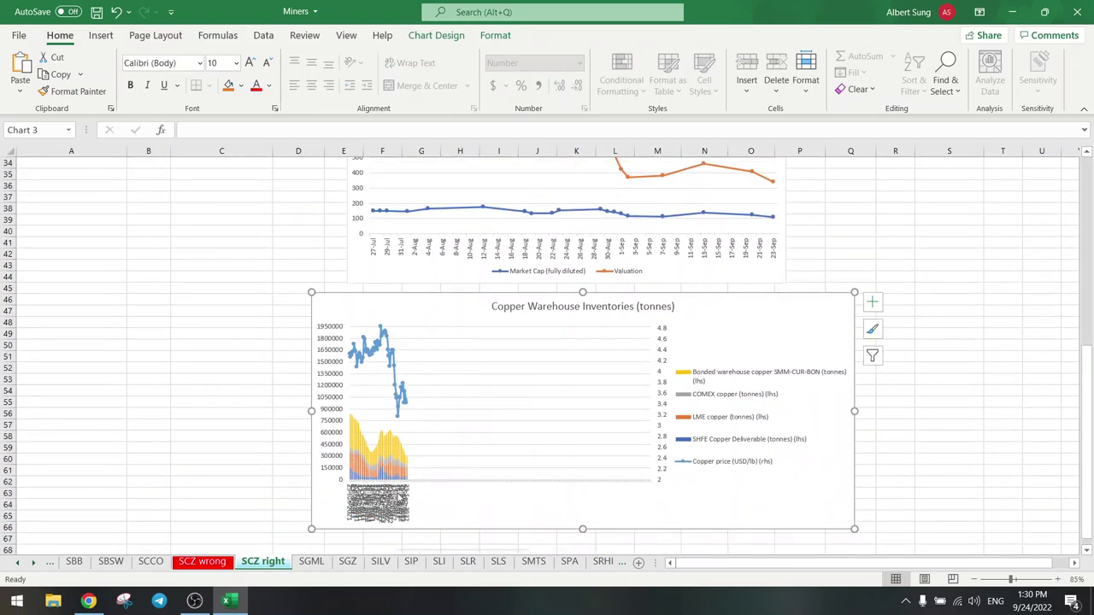
Step: Look through the axis type and text alignment options of the Copper Warehouse Inventories chart's horizontal date axis
right_click(398, 499)
left_click(457, 483)
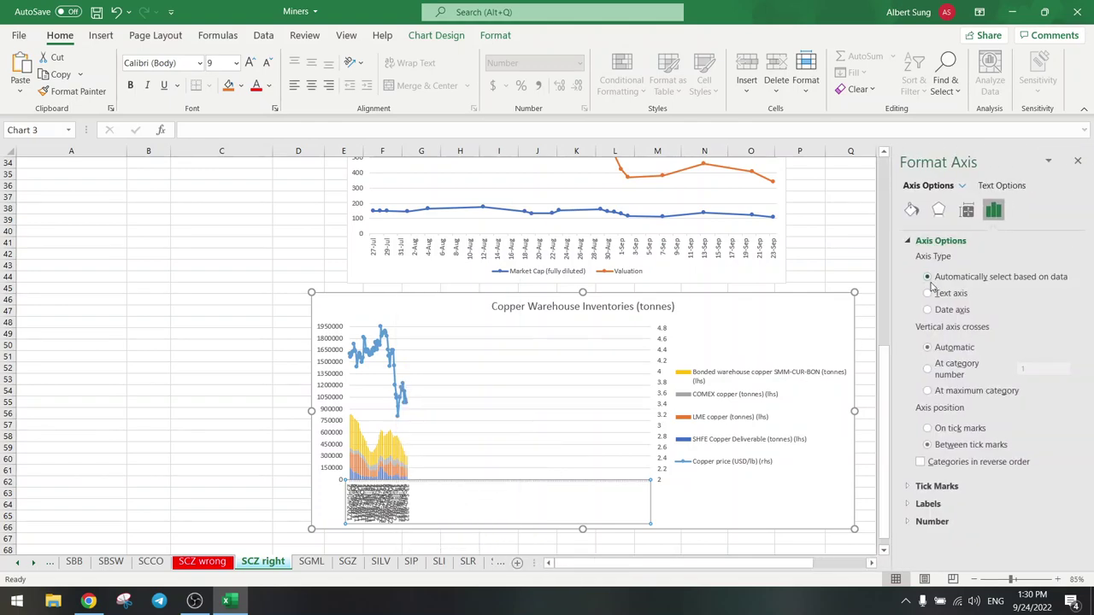
left_click(251, 418)
left_click(384, 510)
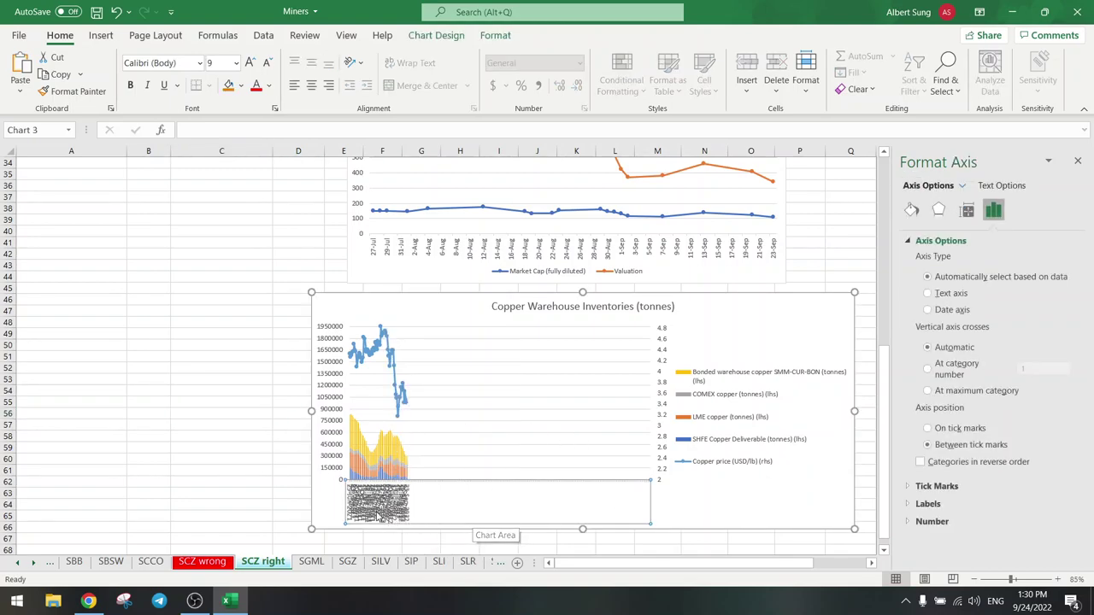
right_click(377, 515)
left_click(427, 501)
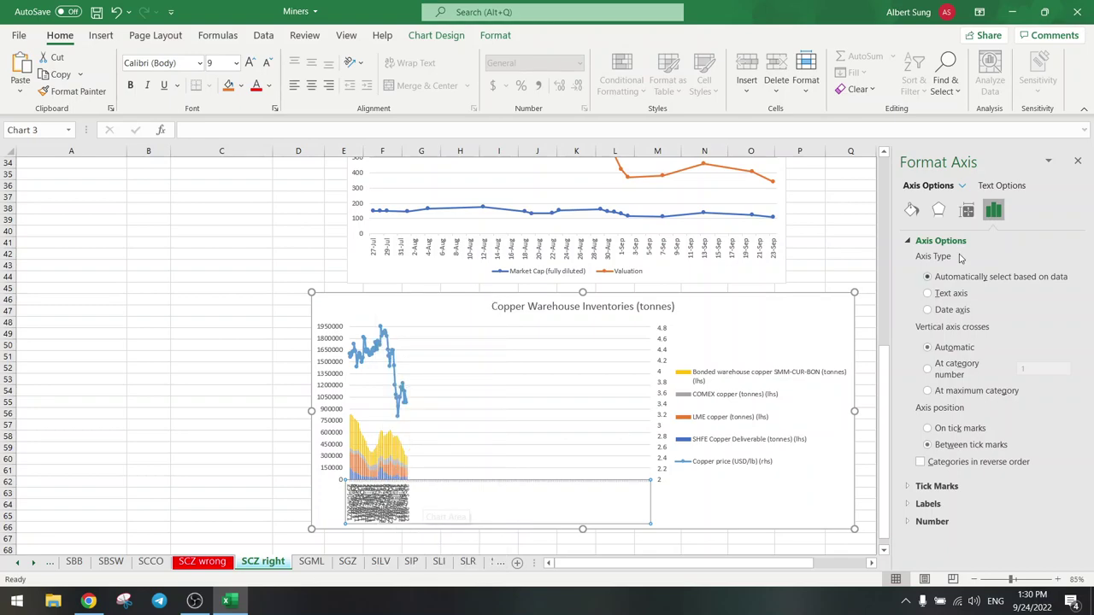
left_click(969, 213)
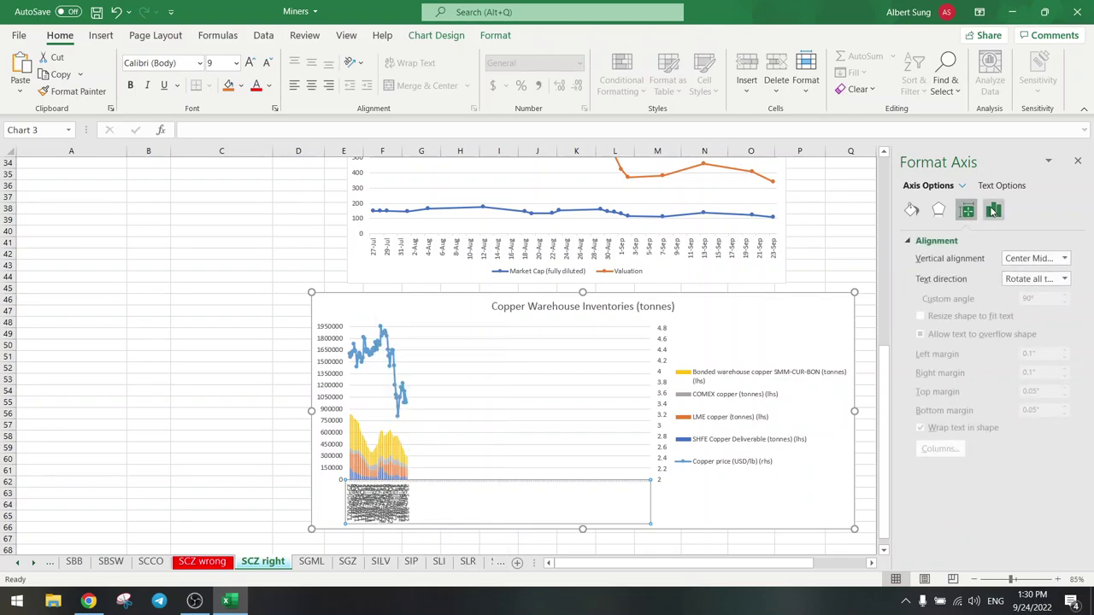
left_click(993, 212)
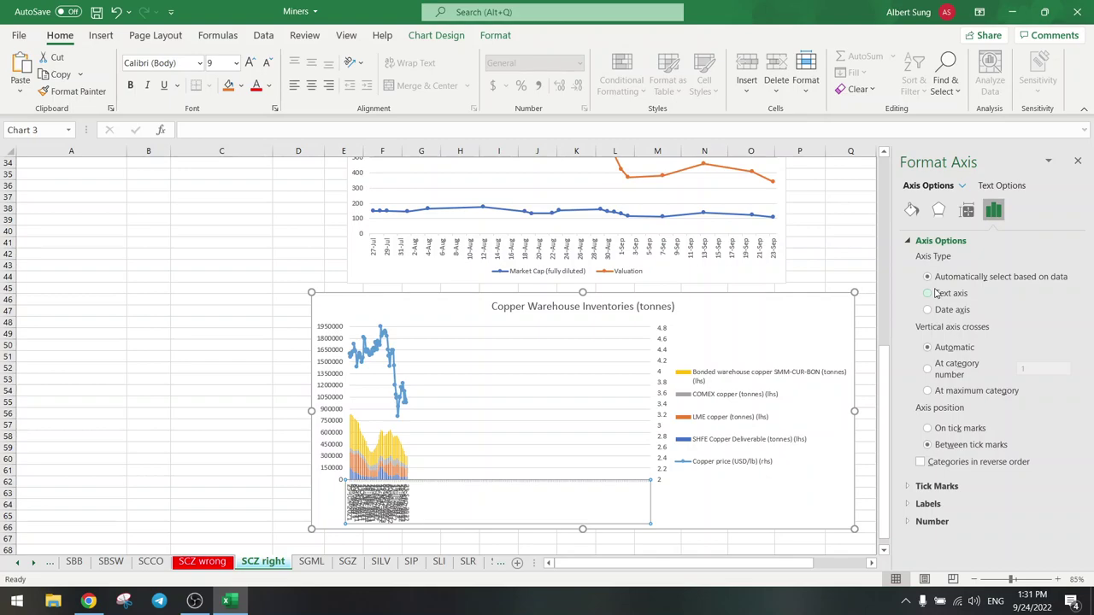
Step: Delete the Copper Warehouse Inventories chart from the SCZ right sheet and close the formatting options
left_click(205, 318)
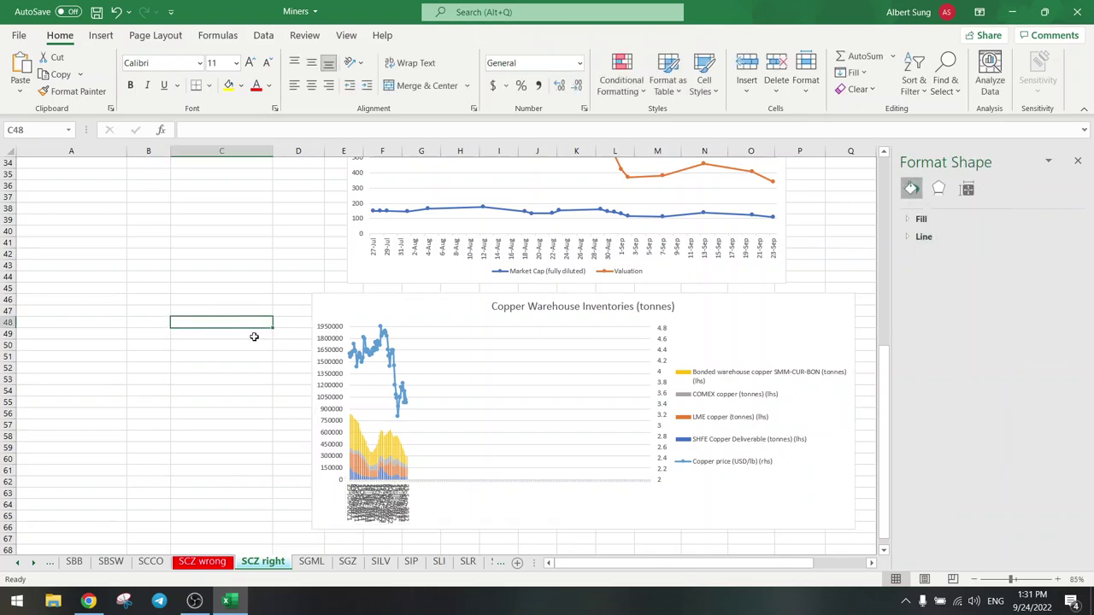
left_click(763, 317)
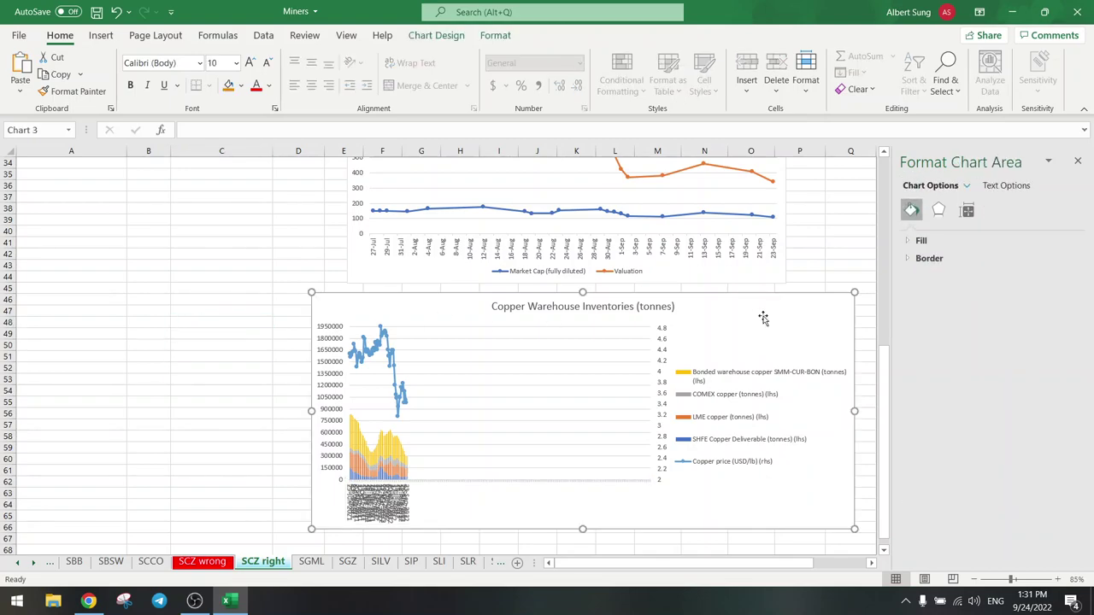
key("Delete")
scroll(763, 316, "up", 3)
scroll(763, 316, "up", 3)
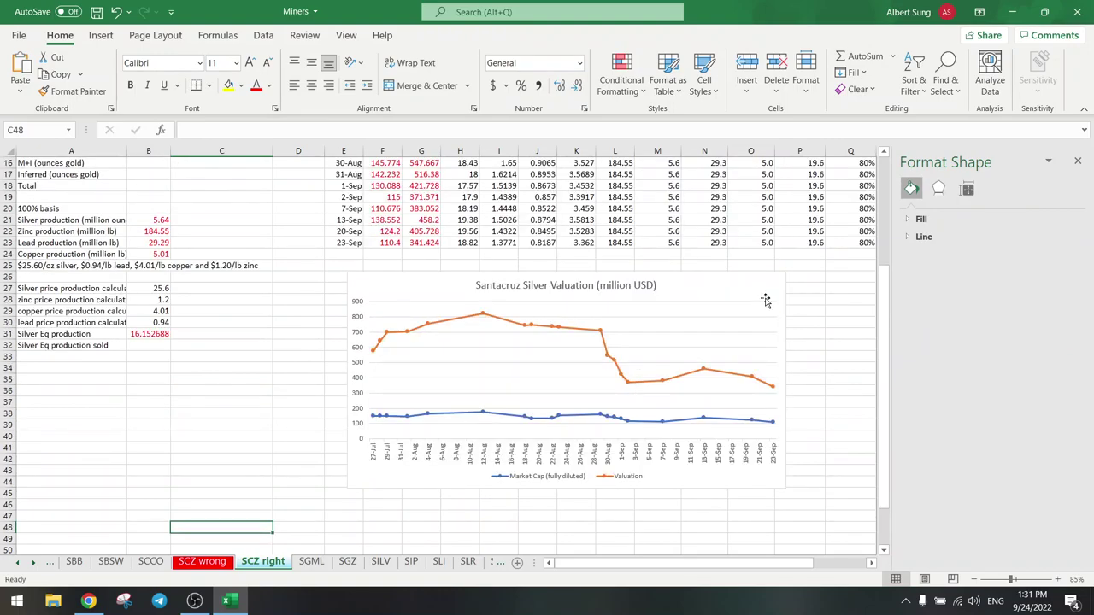
scroll(764, 300, "up", 1)
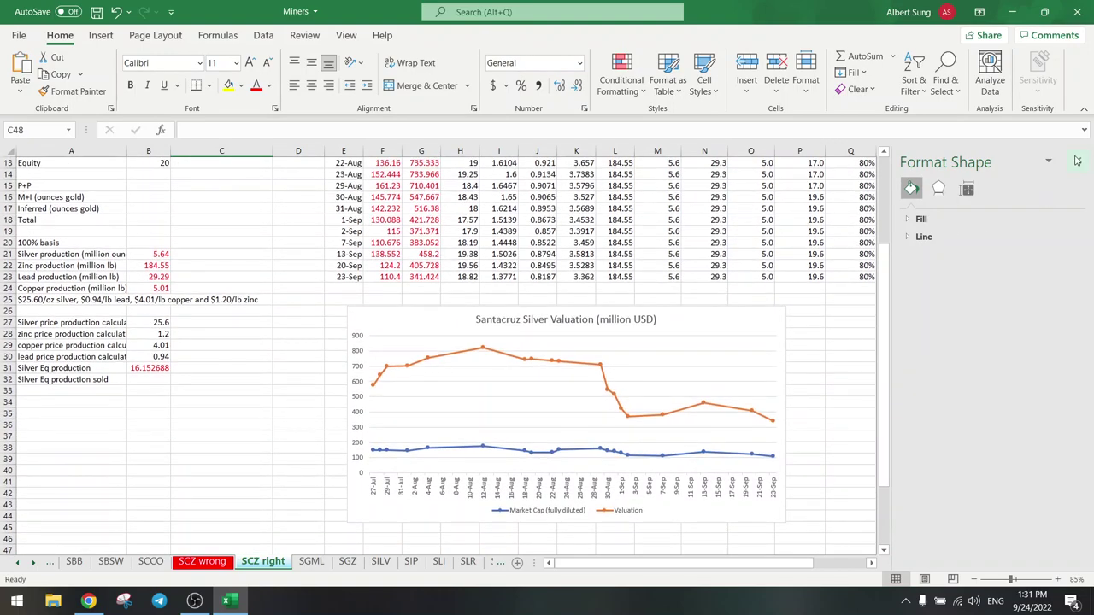
left_click(1076, 161)
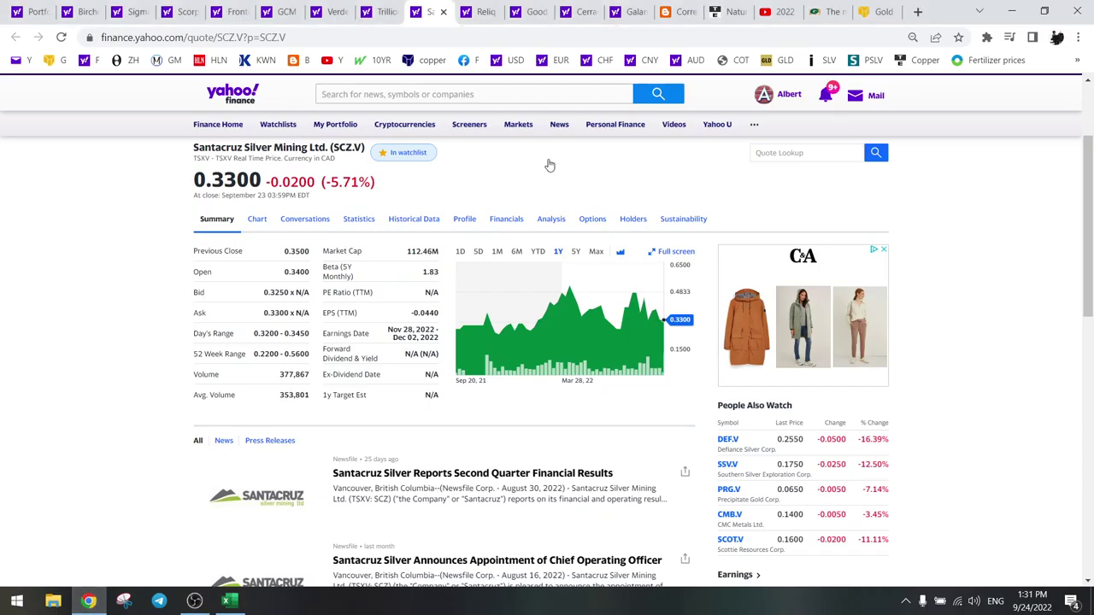
Step: Switch to Chrome, open the copper checklist post on katchum.blogspot.com and go to its copper inventory charts
left_click(88, 601)
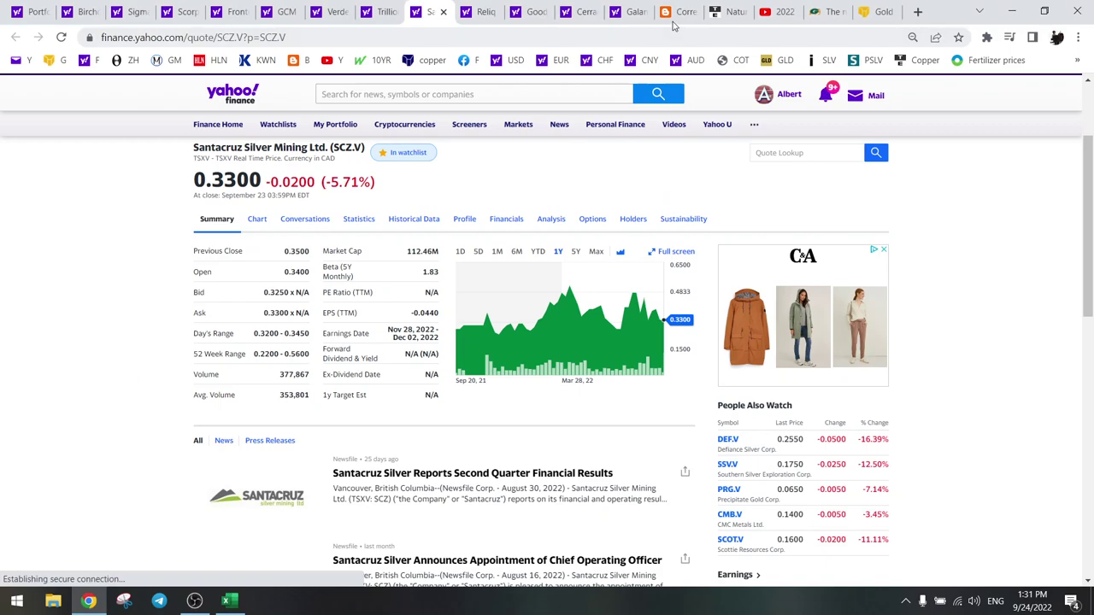
left_click(674, 20)
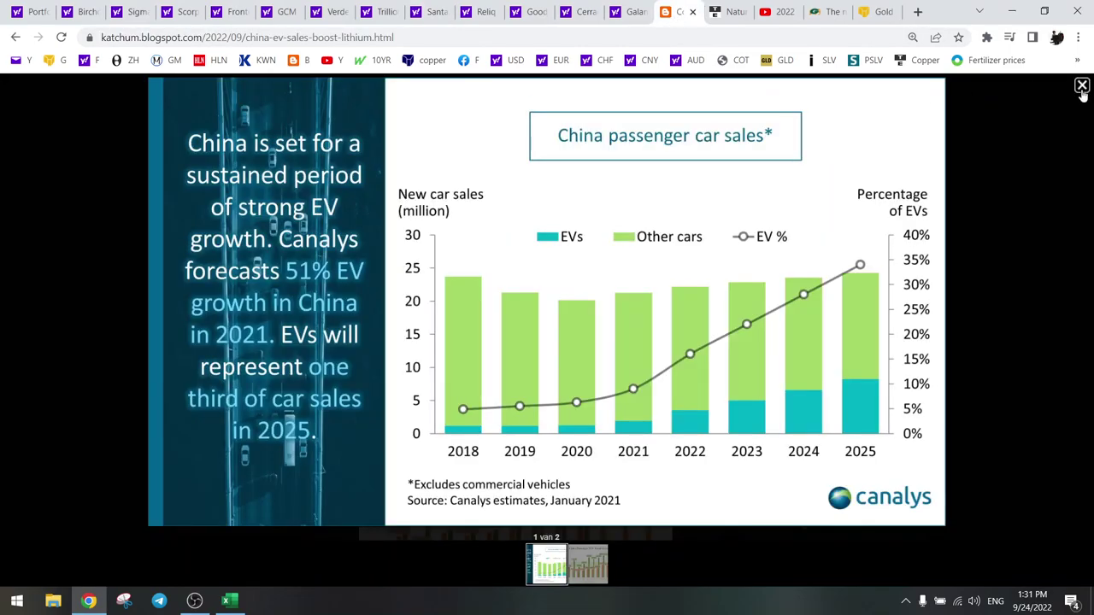
left_click(1080, 87)
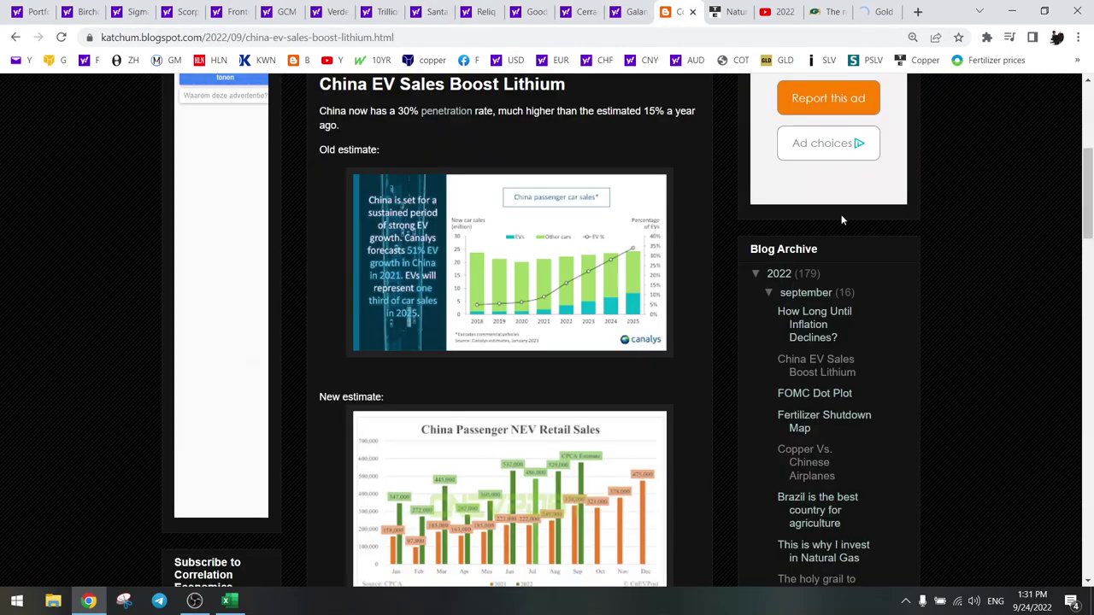
scroll(716, 223, "up", 5)
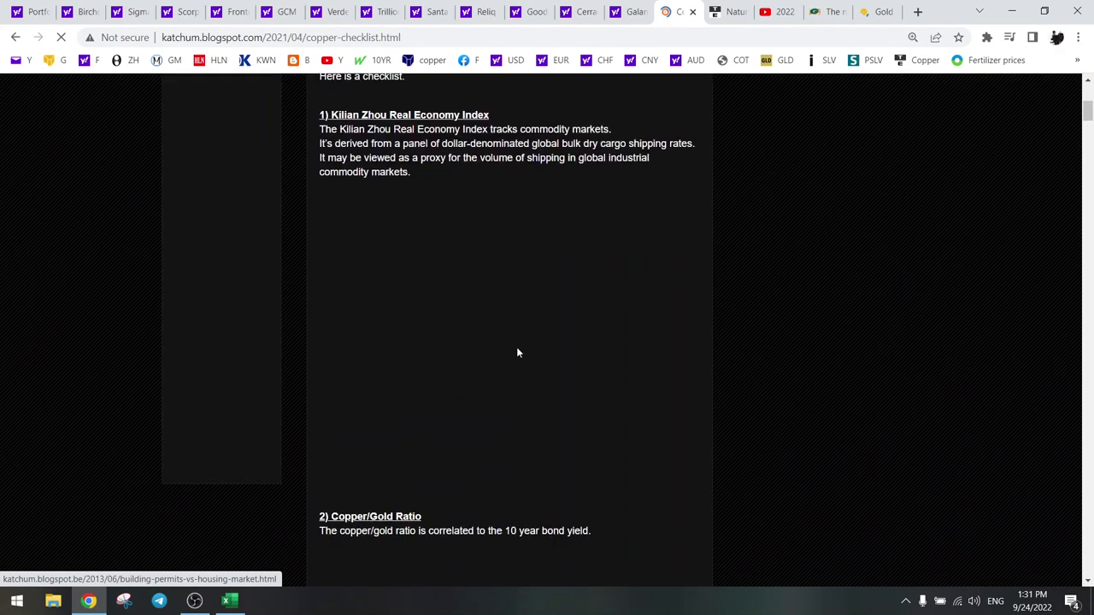
scroll(517, 352, "down", 10)
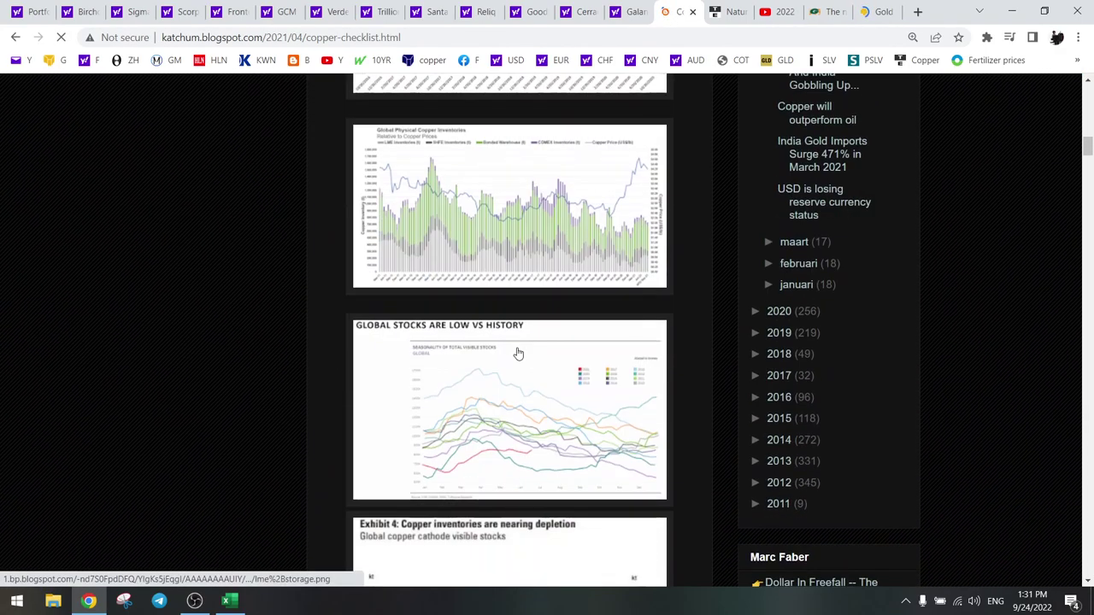
Step: Find and enlarge the Copper Warehouse Inventories (tonnes) chart in the copper checklist post
scroll(517, 352, "down", 8)
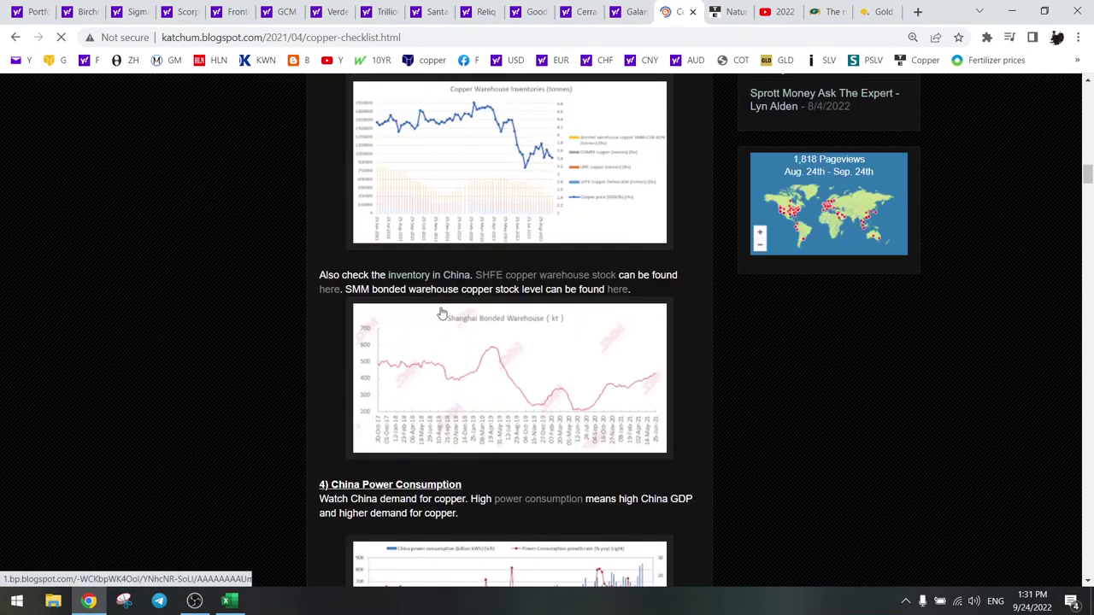
left_click(441, 323)
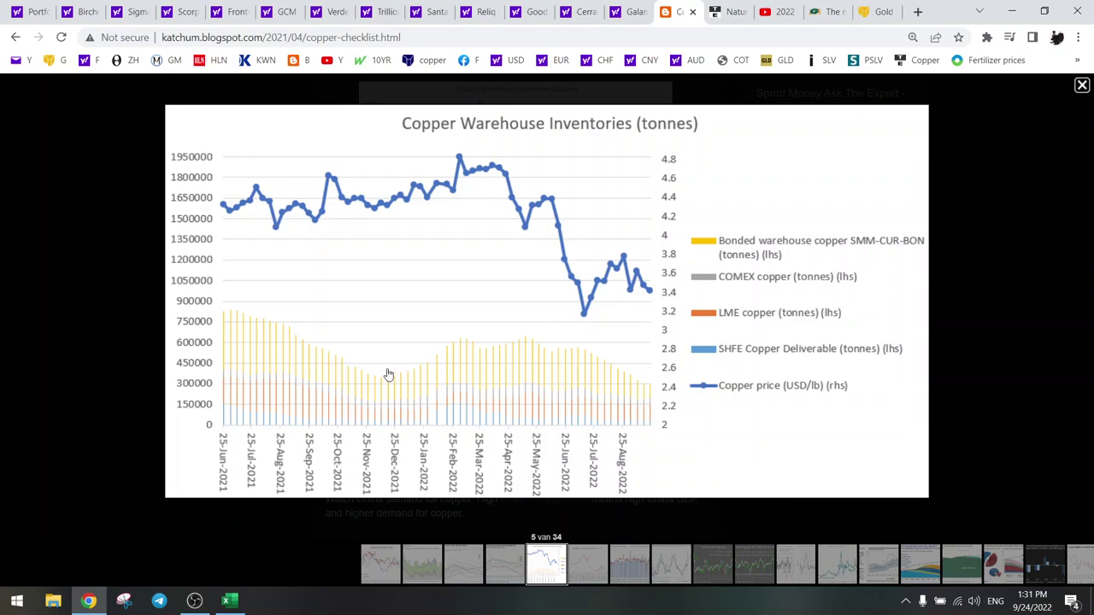
Step: Switch to Excel and try a zinc price of 1.2 for 23-Sep on the SCZ right sheet
left_click(238, 602)
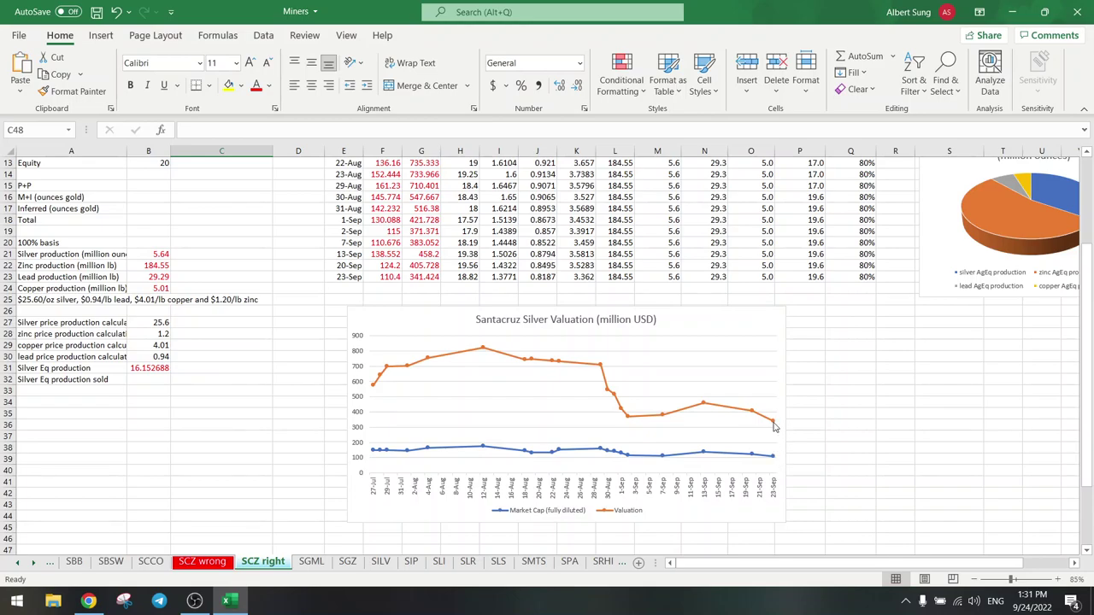
scroll(559, 322, "up", 4)
scroll(509, 347, "down", 2)
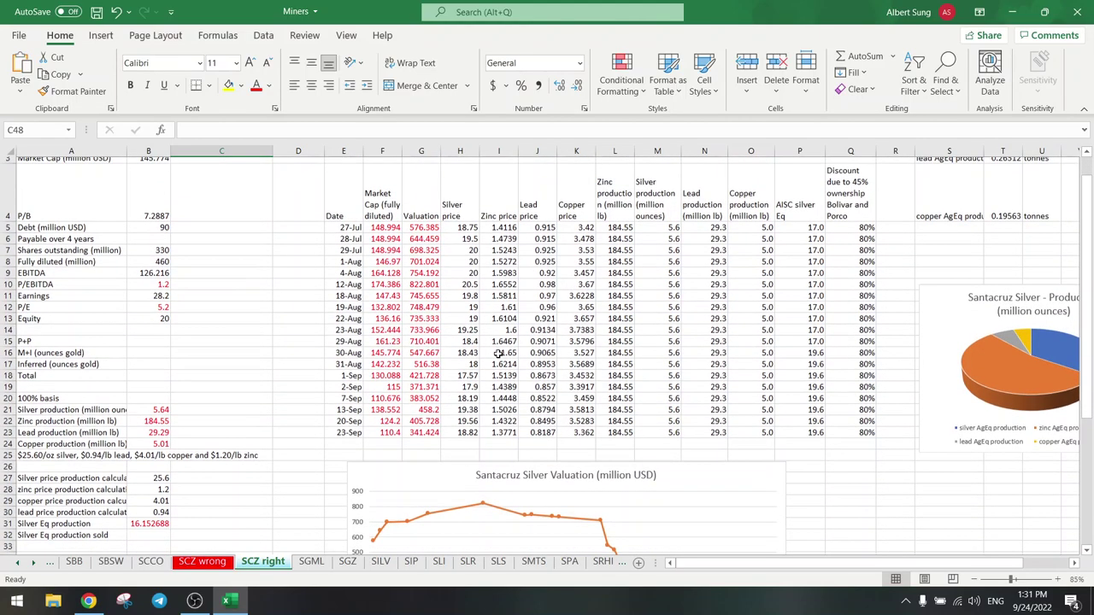
left_click(508, 347)
scroll(368, 327, "down", 1)
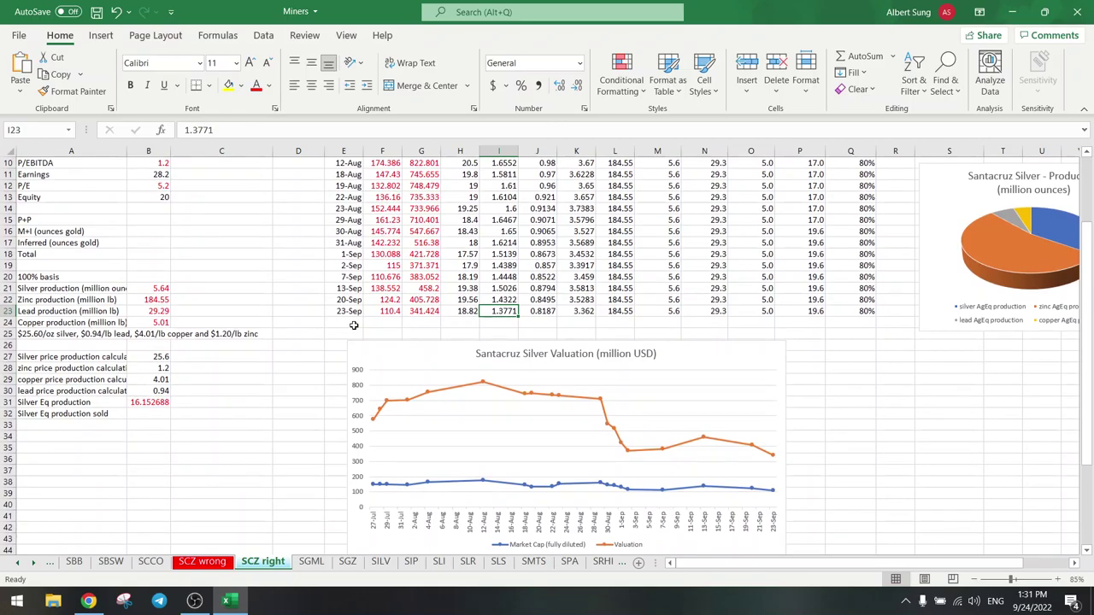
type("1.2")
key("Return")
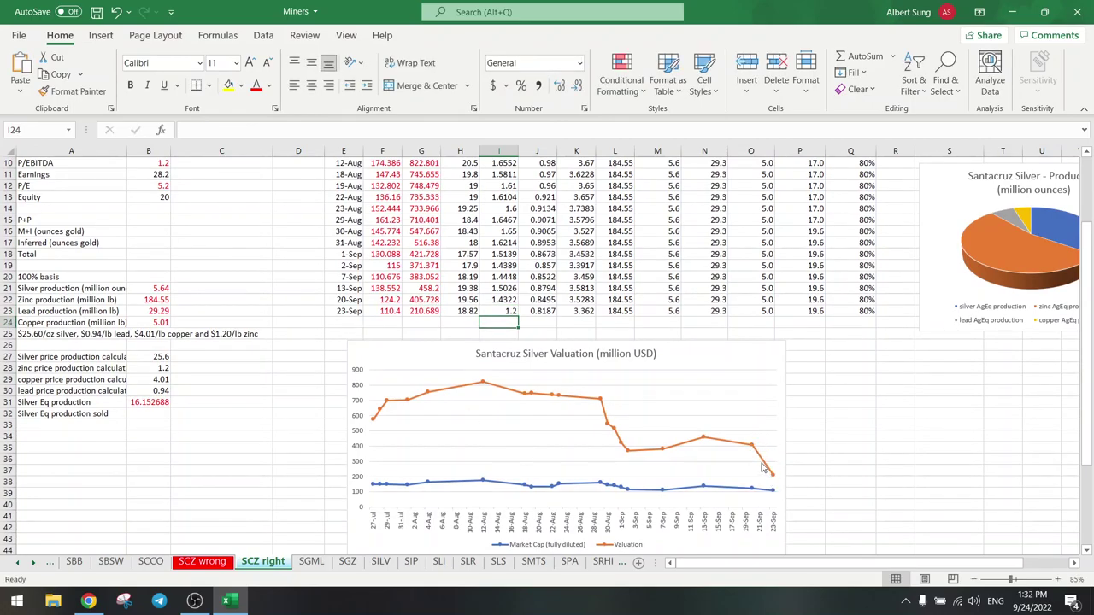
Step: Try a 23-Sep zinc price of 1.1, then undo both zinc price changes
left_click(503, 310)
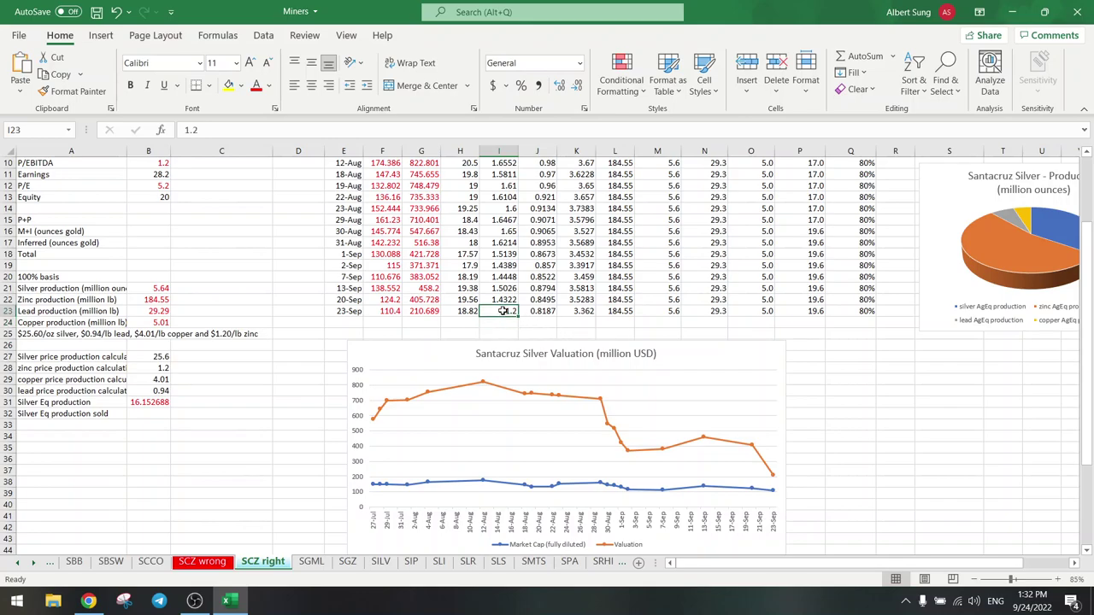
type("1.1")
key("Return")
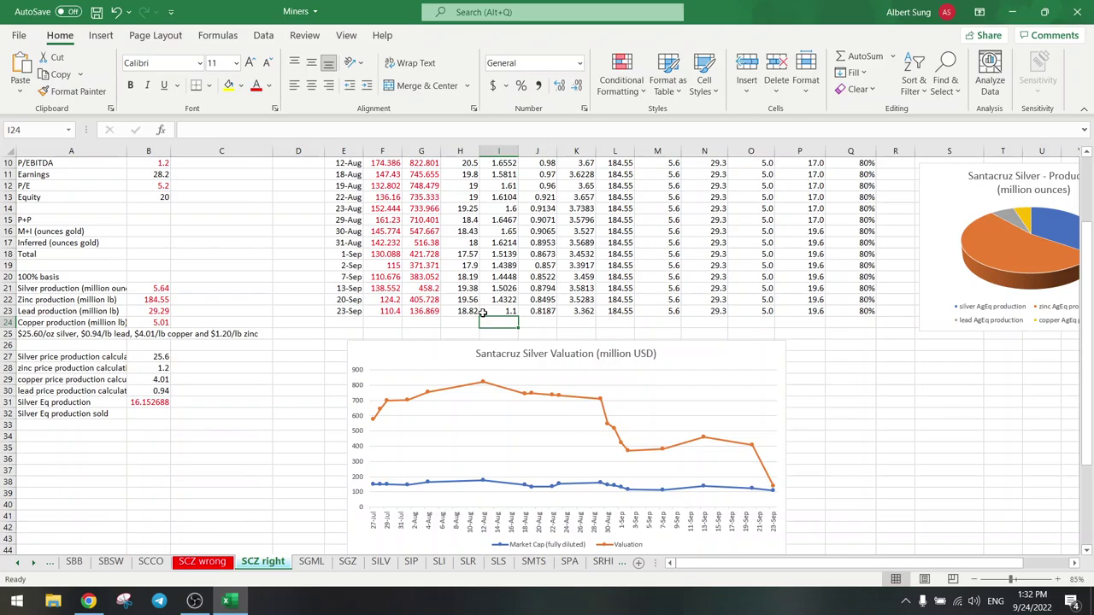
key("ctrl+z")
key("ctrl+z")
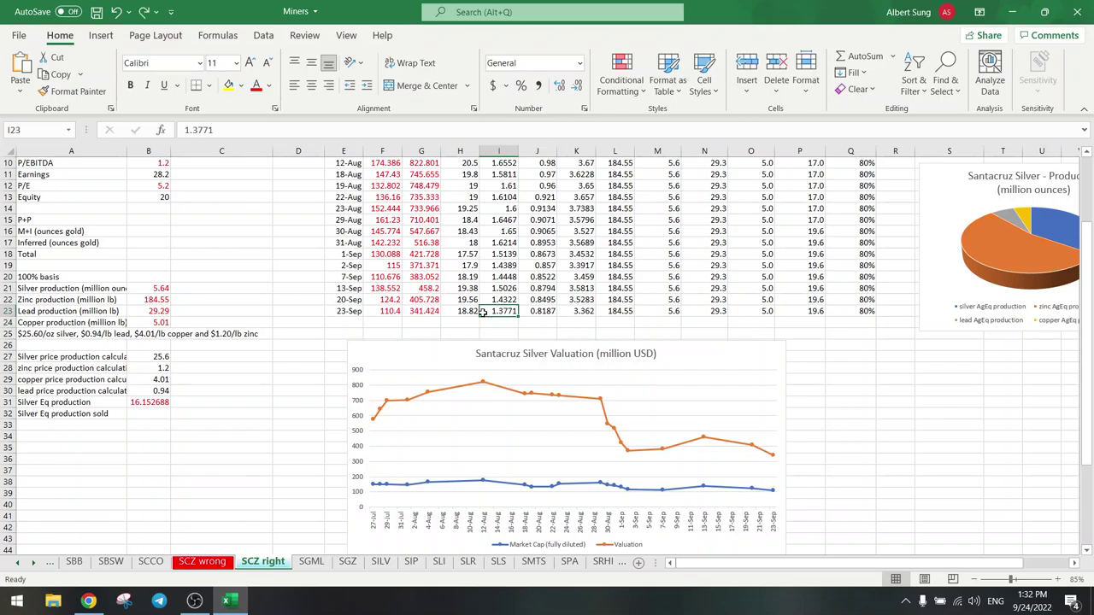
Step: Review the 23-Sep silver and lead prices alongside the Santacruz Silver Valuation chart and the price table
left_click(544, 312)
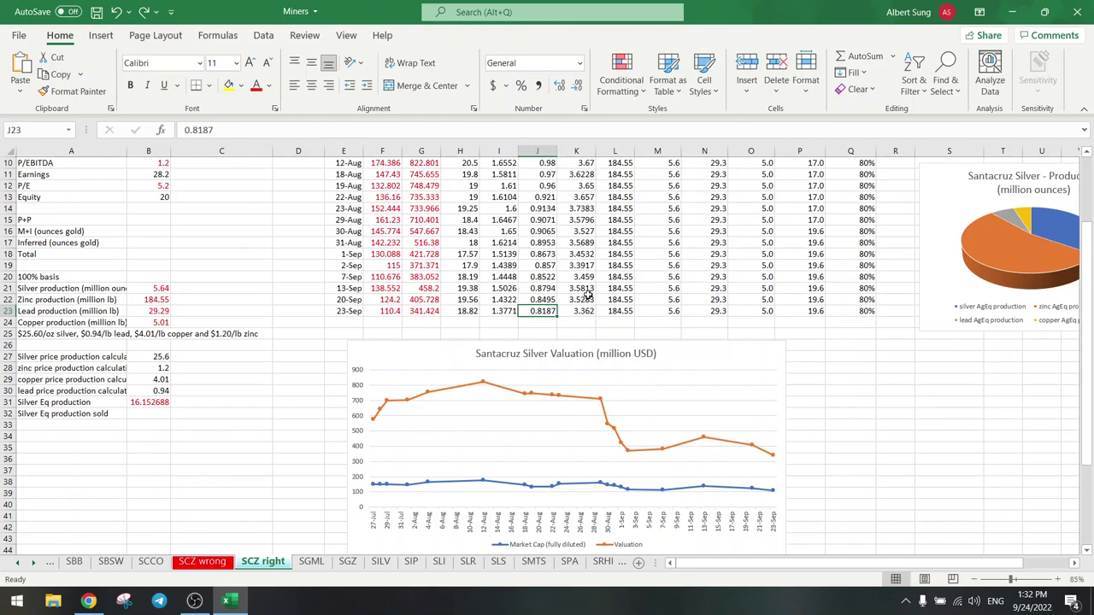
scroll(587, 294, "down", 2)
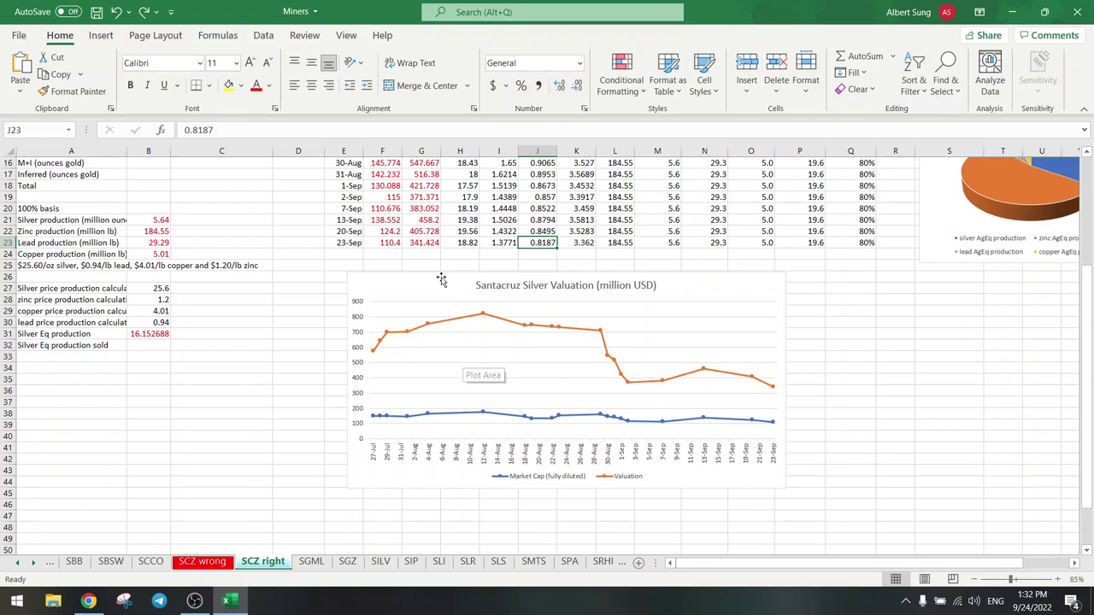
left_click(448, 244)
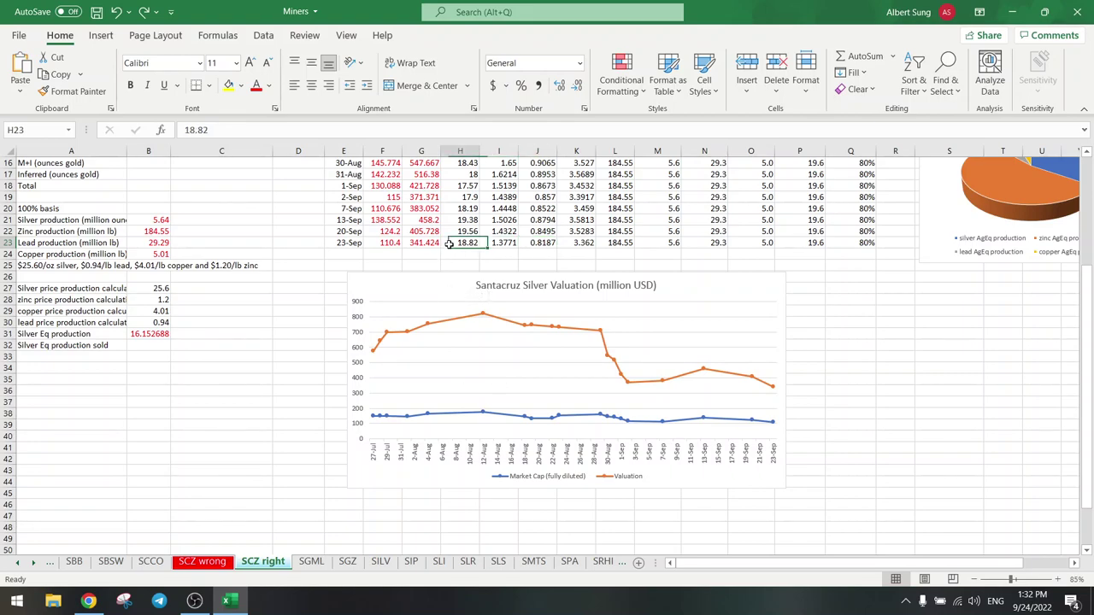
left_click(533, 243)
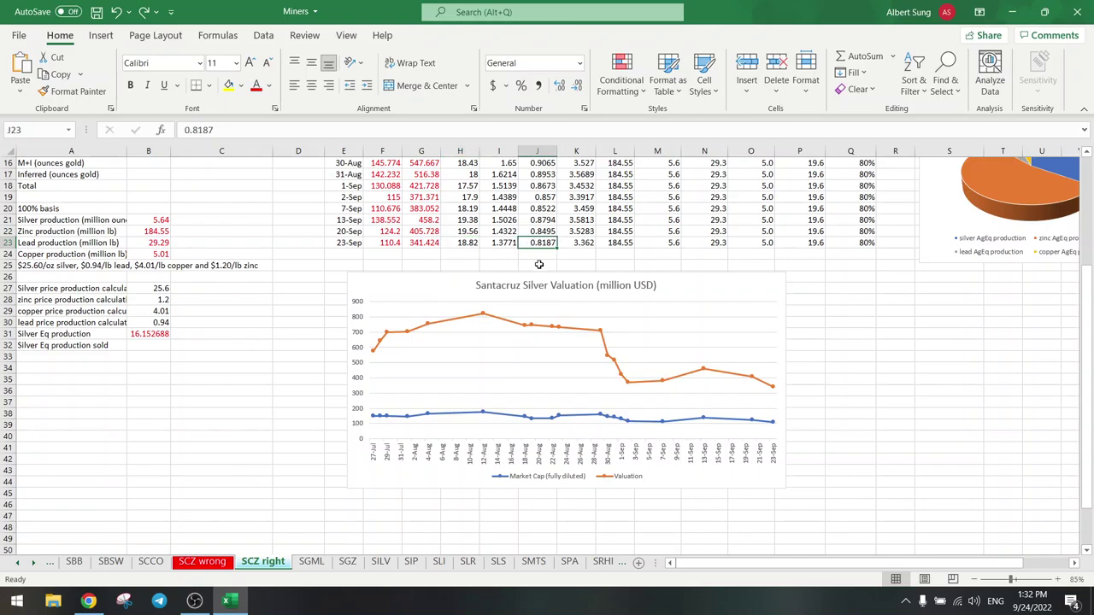
scroll(515, 278, "up", 5)
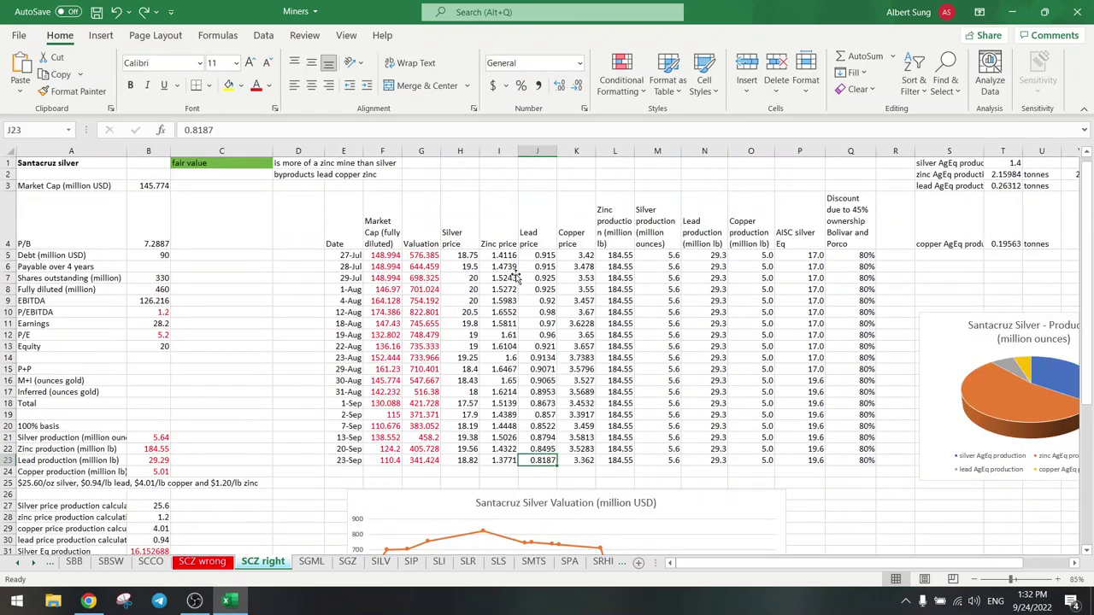
Step: Switch to Chrome, delete Santacruz Silver (SCZ.V) from the Yahoo Finance portfolio and sort the holdings by descending market cap
left_click(91, 600)
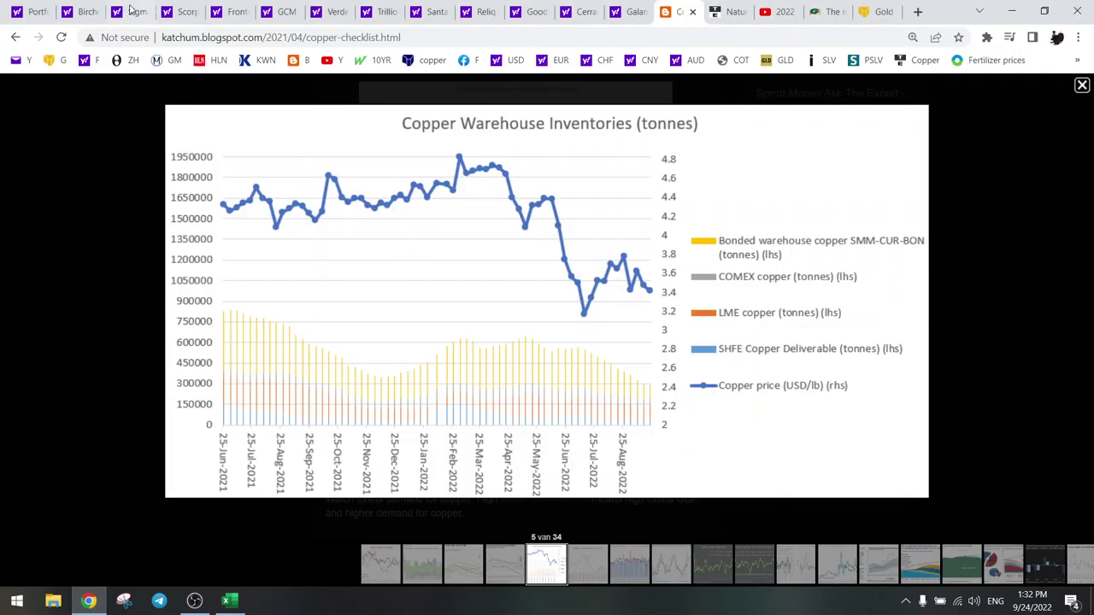
left_click(33, 11)
left_click(25, 385)
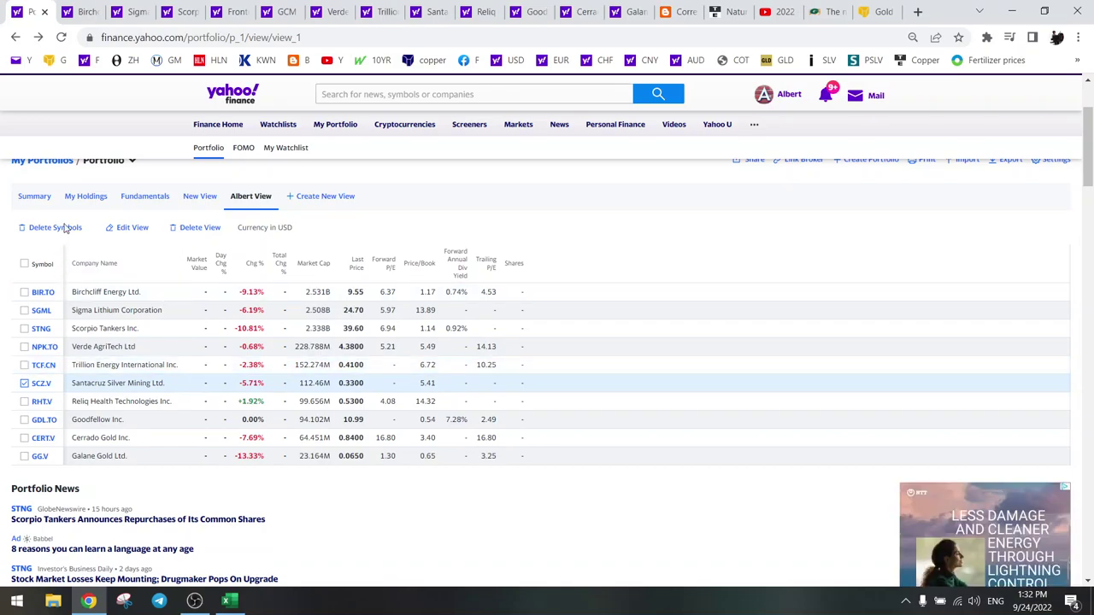
left_click(64, 228)
left_click(464, 348)
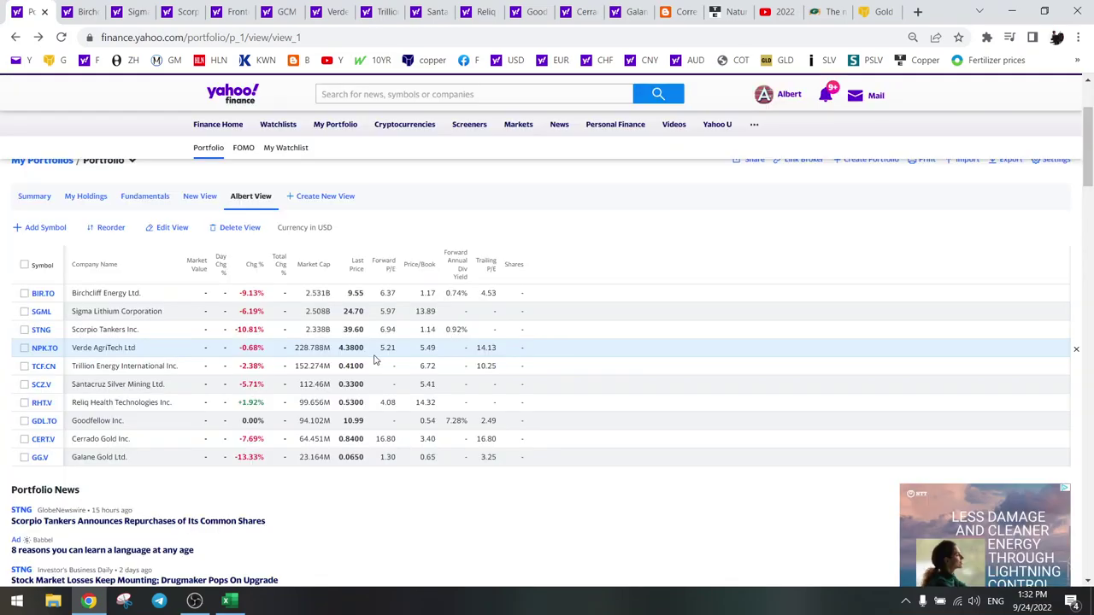
left_click(315, 265)
left_click(315, 266)
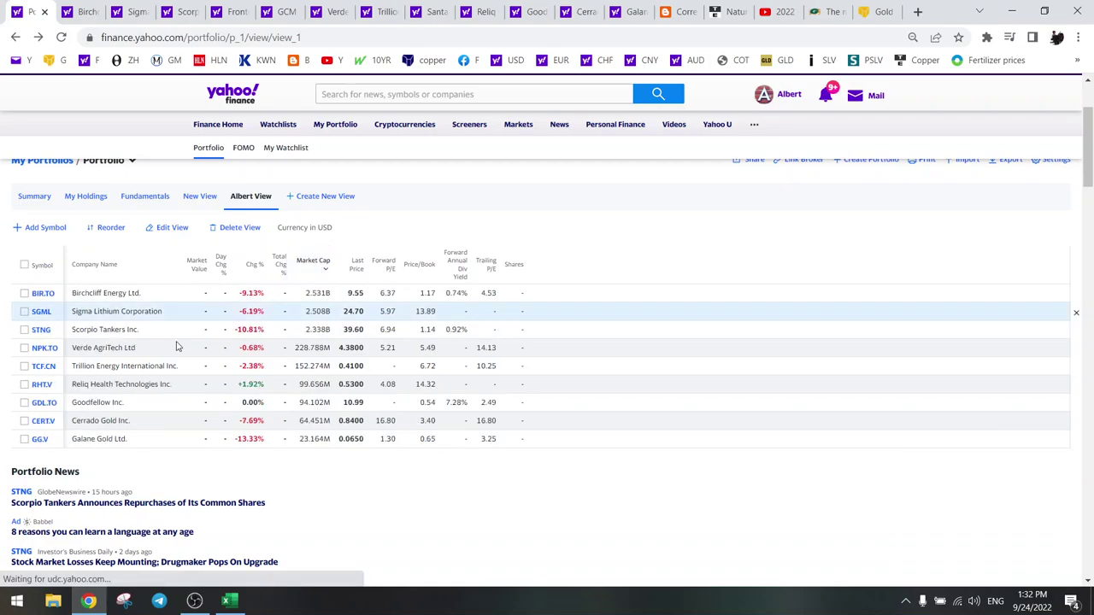
Step: Open the Reliq Health Technologies quote page and compare its price history over five years and one year
left_click(485, 11)
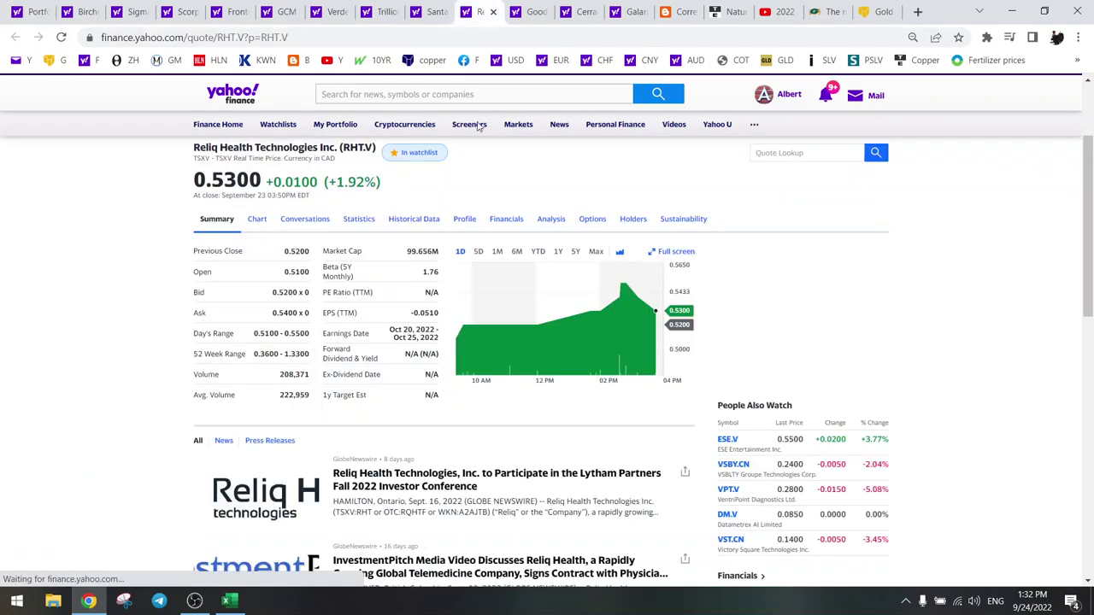
left_click(575, 252)
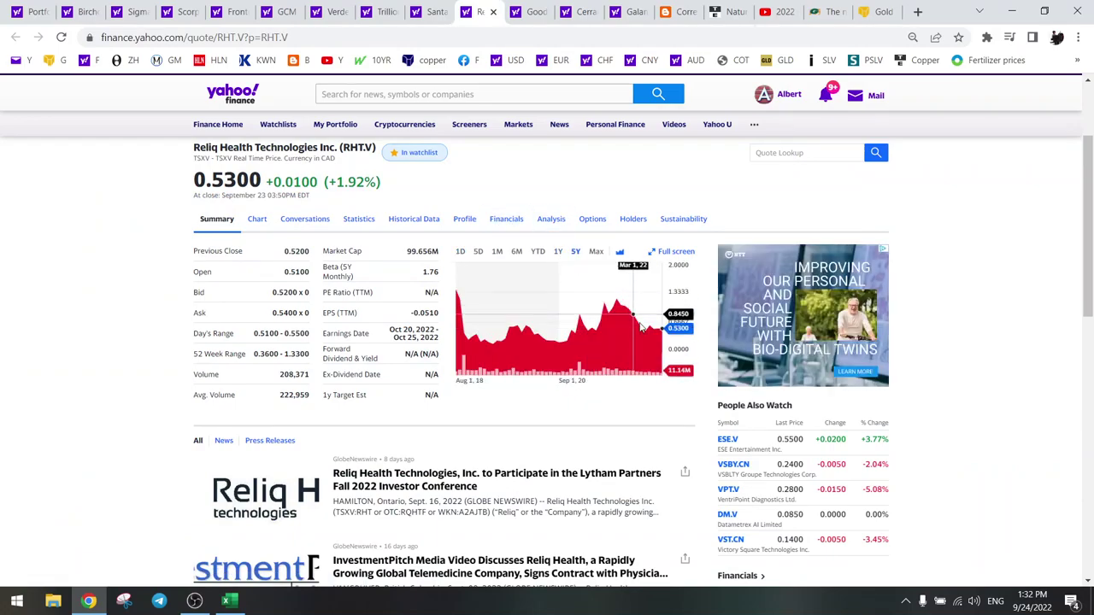
left_click(557, 252)
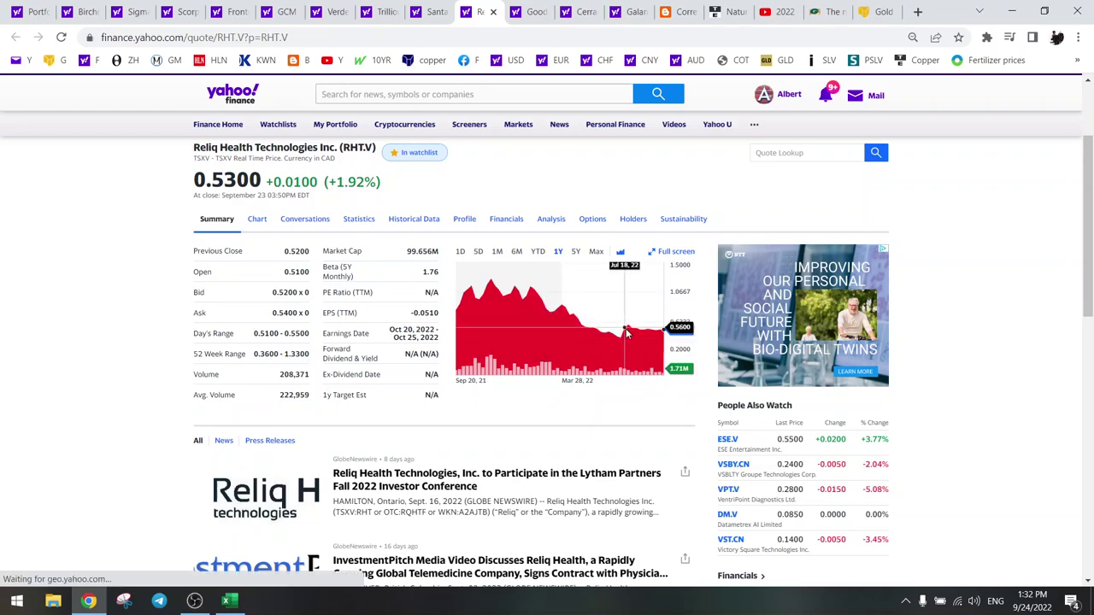
left_click(576, 253)
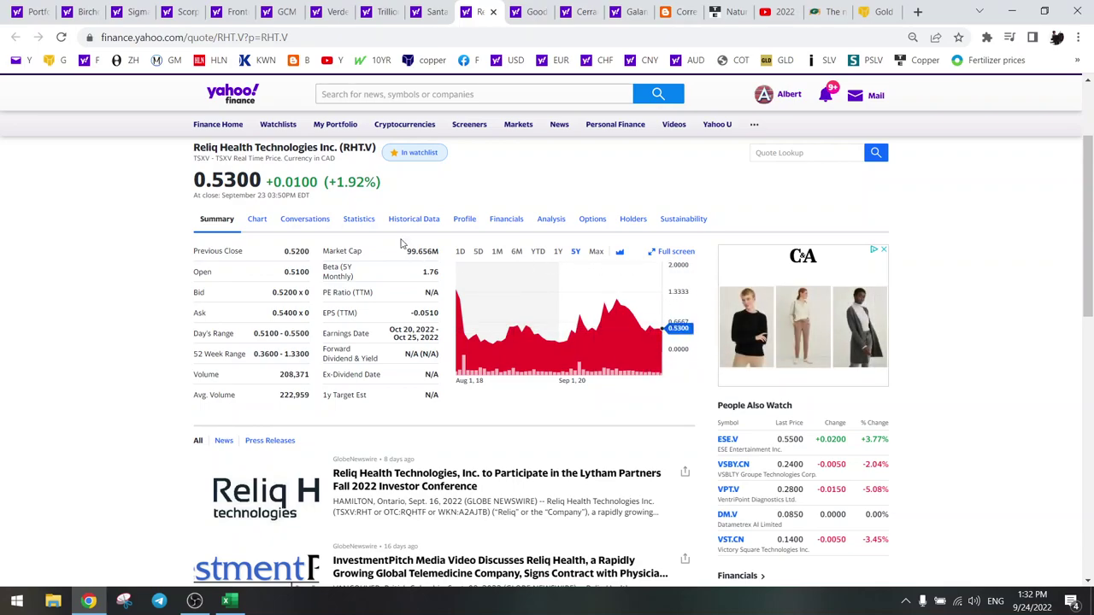
Step: Switch to Excel and go to the RHT-SLHG sheet using the workbook's sheet list
left_click(227, 601)
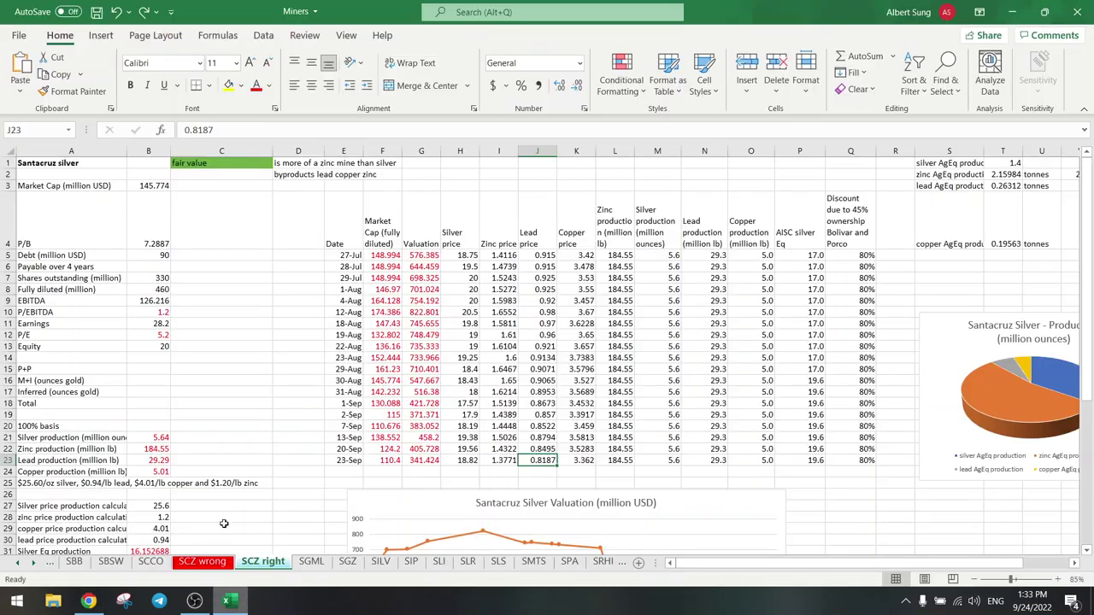
right_click(34, 570)
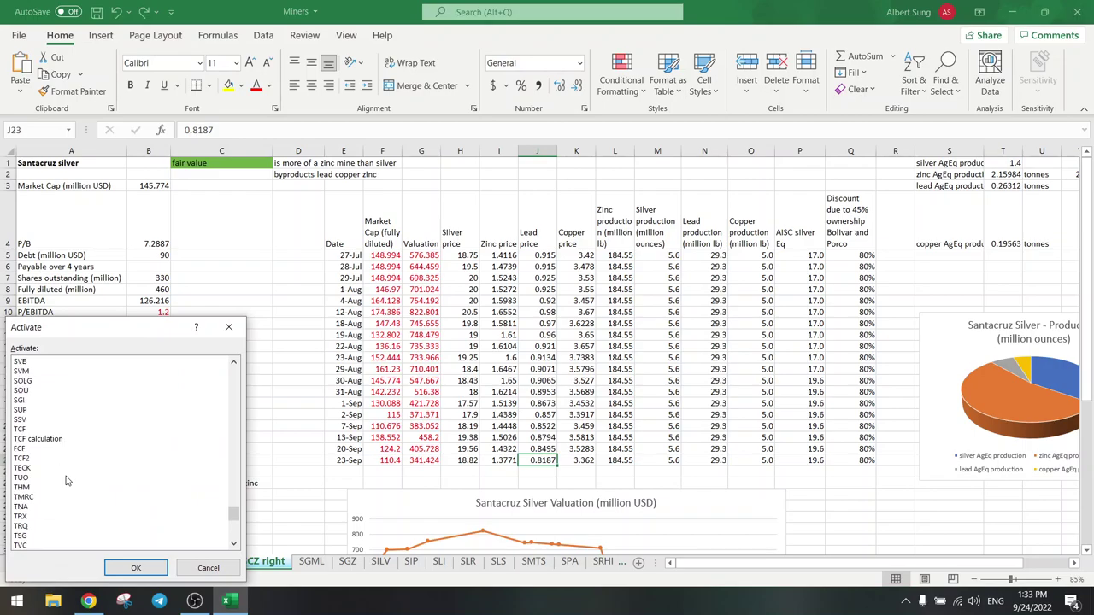
scroll(67, 480, "up", 4)
scroll(56, 439, "up", 2)
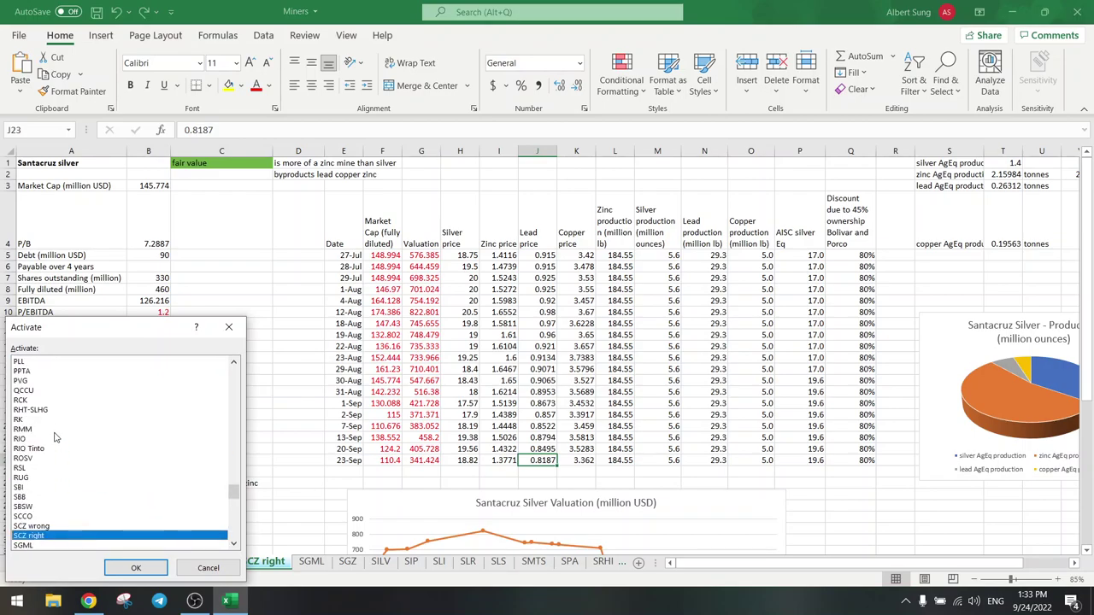
double_click(43, 411)
Step: Look over the Reliq Health financials chart and the insider filings picture on the RHT-SLHG sheet
left_click(493, 359)
scroll(494, 360, "down", 17)
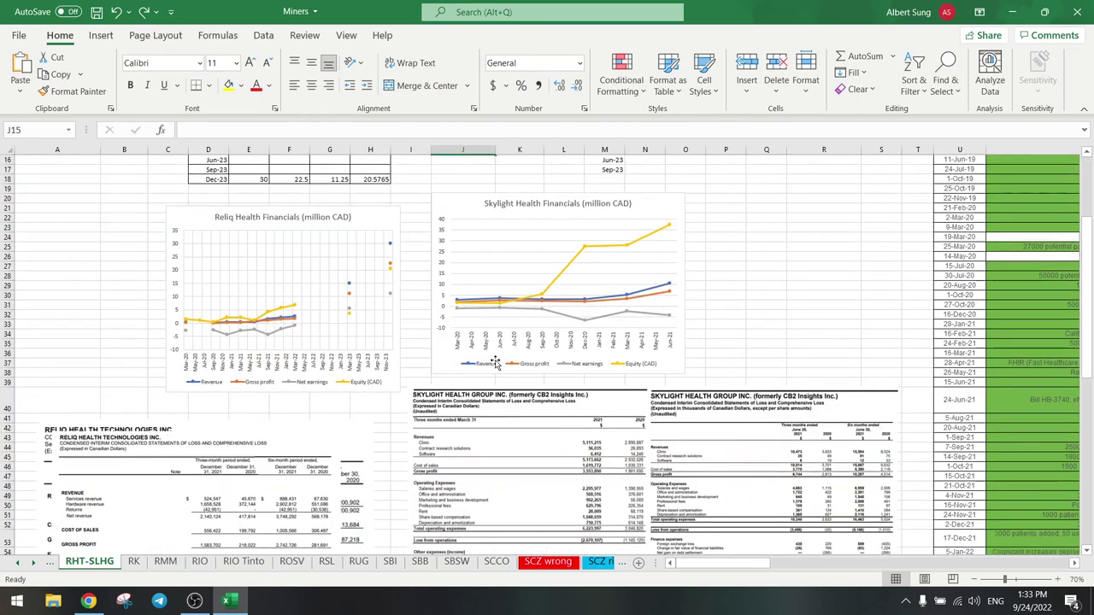
scroll(494, 363, "down", 4)
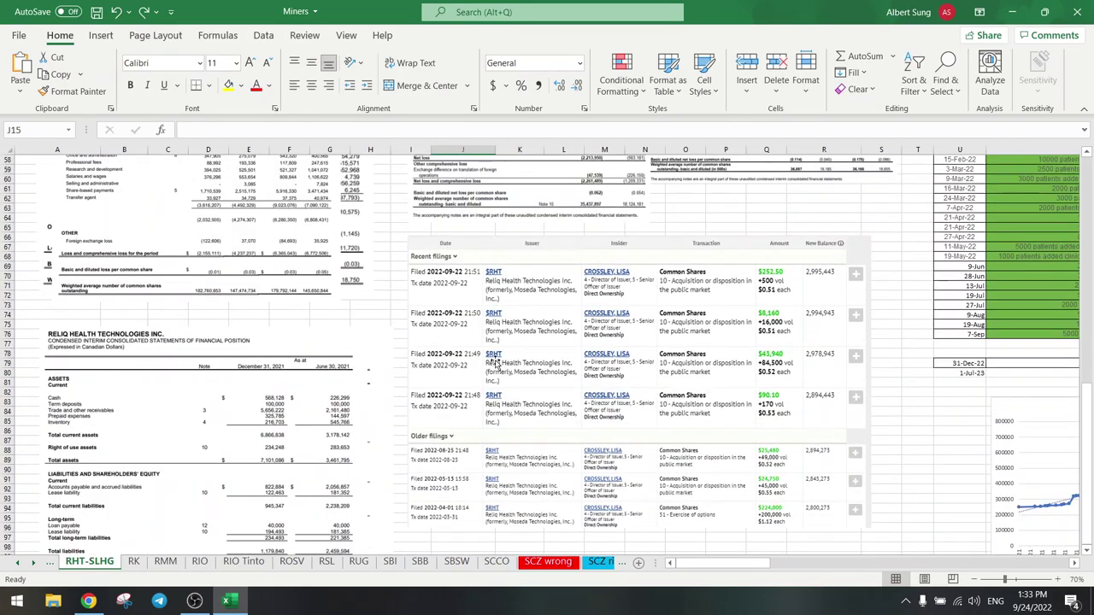
left_click(613, 316)
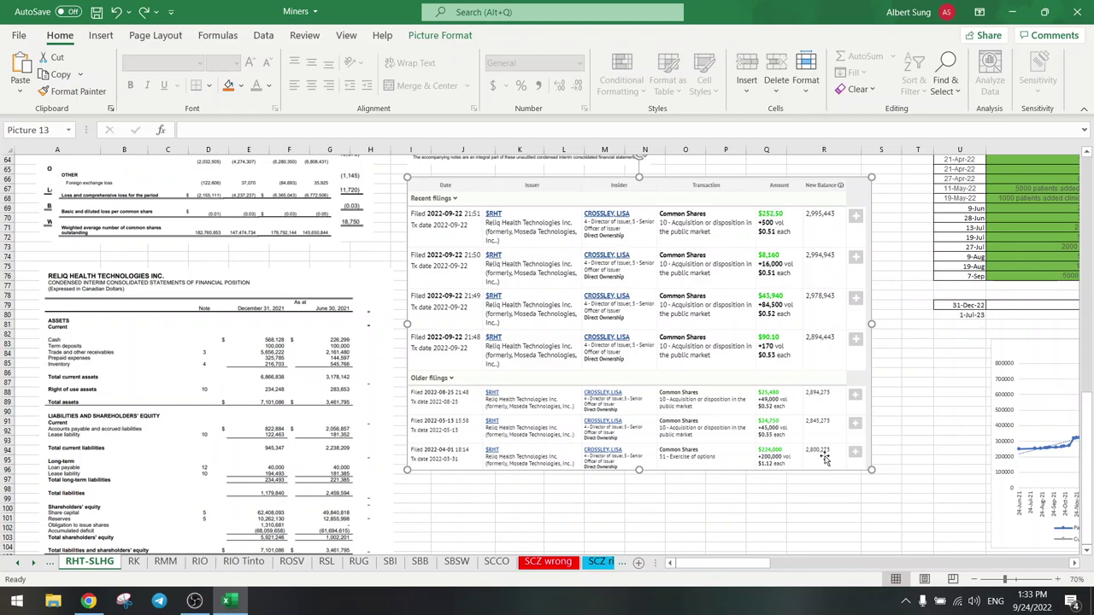
left_click(911, 371)
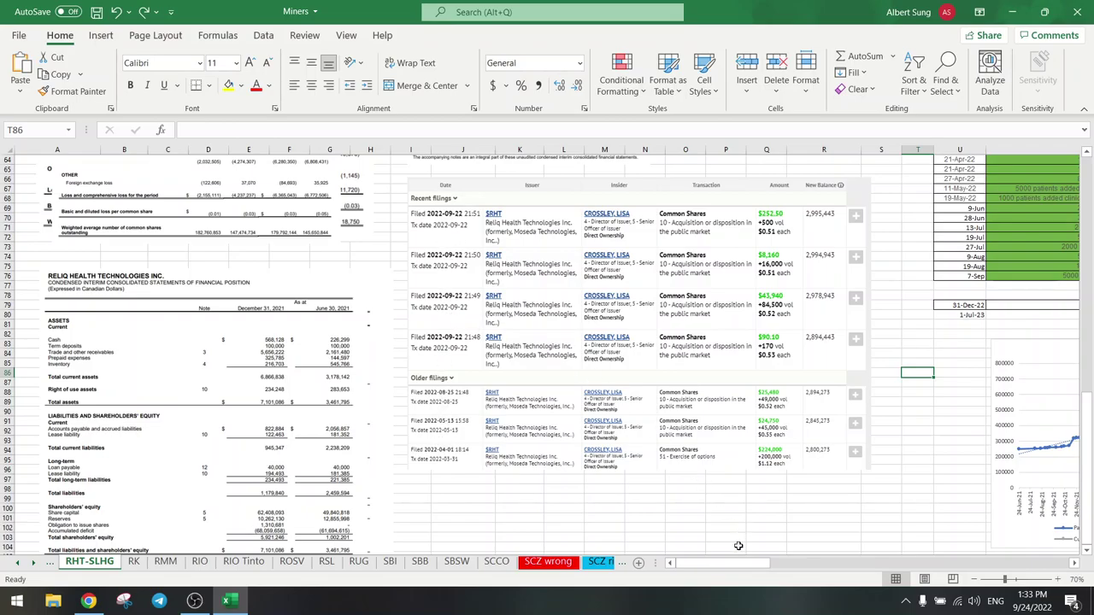
Step: Examine the current and estimated onboarded patients data points in the Reliq Health Patient Contracts chart
scroll(739, 543, "right", 10)
scroll(760, 387, "down", 1)
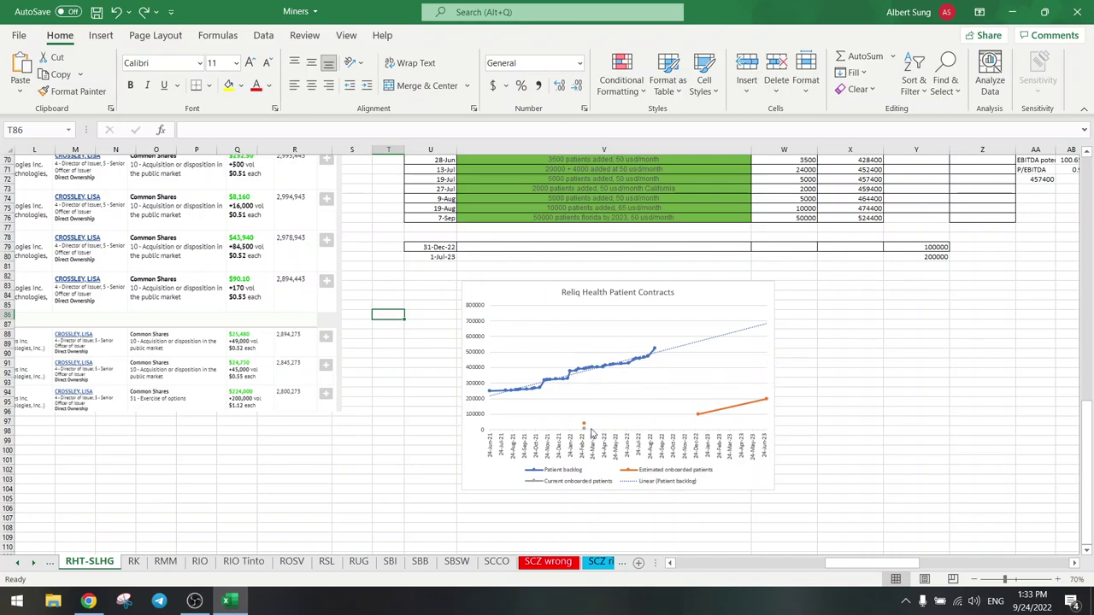
mouse_move(586, 433)
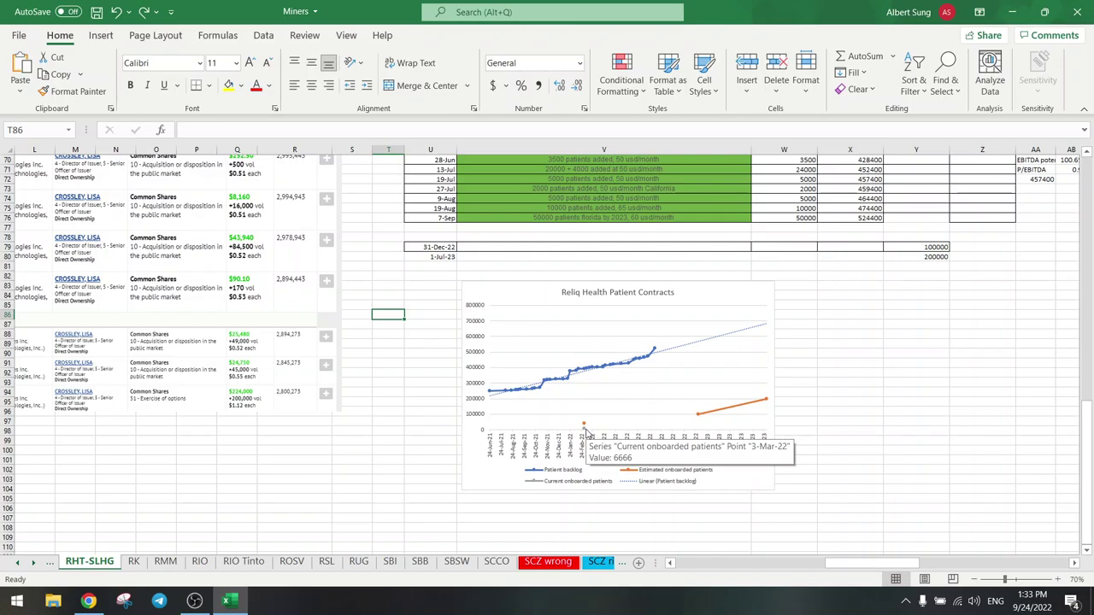
left_click(699, 416)
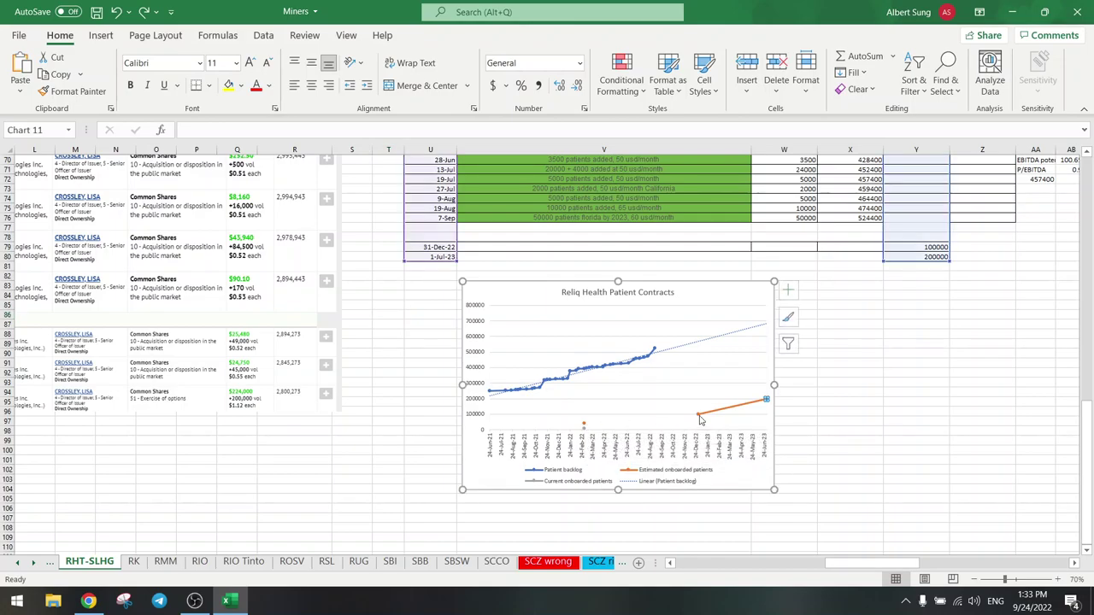
left_click(405, 460)
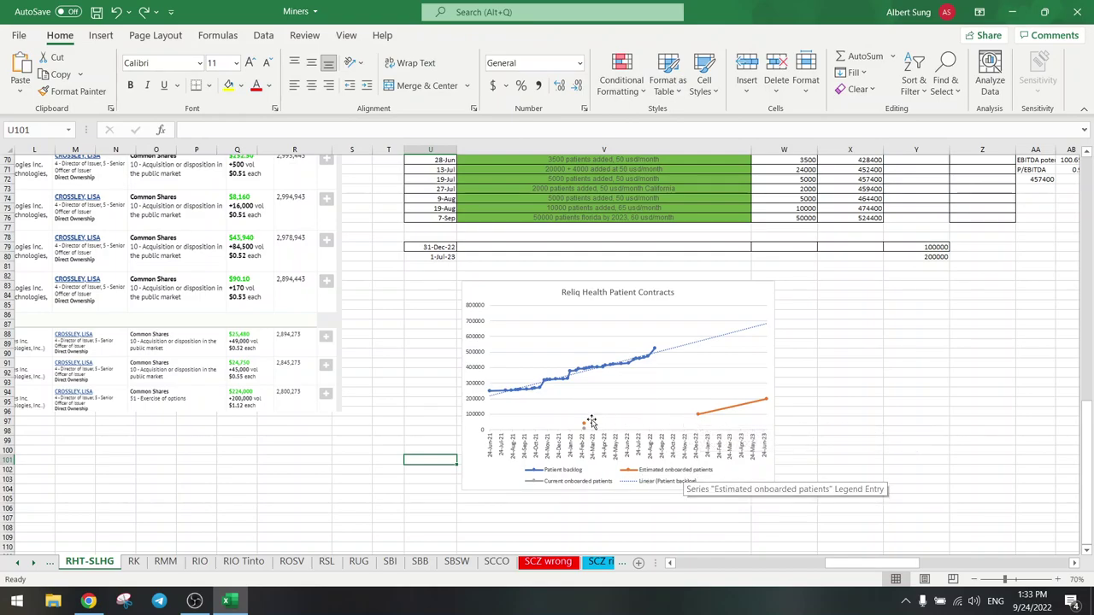
mouse_move(698, 418)
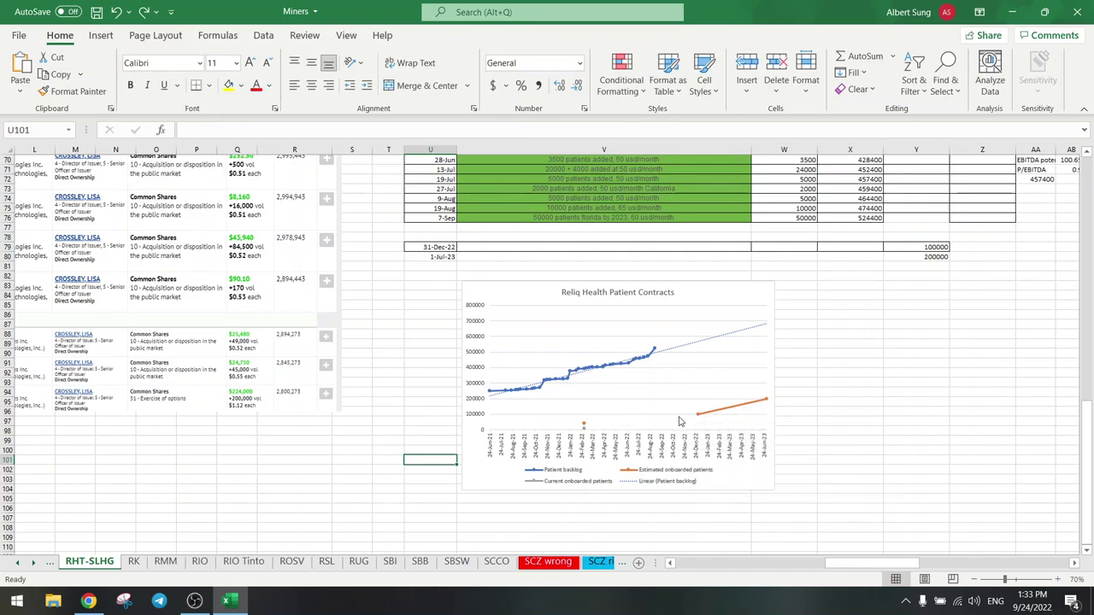
mouse_move(585, 432)
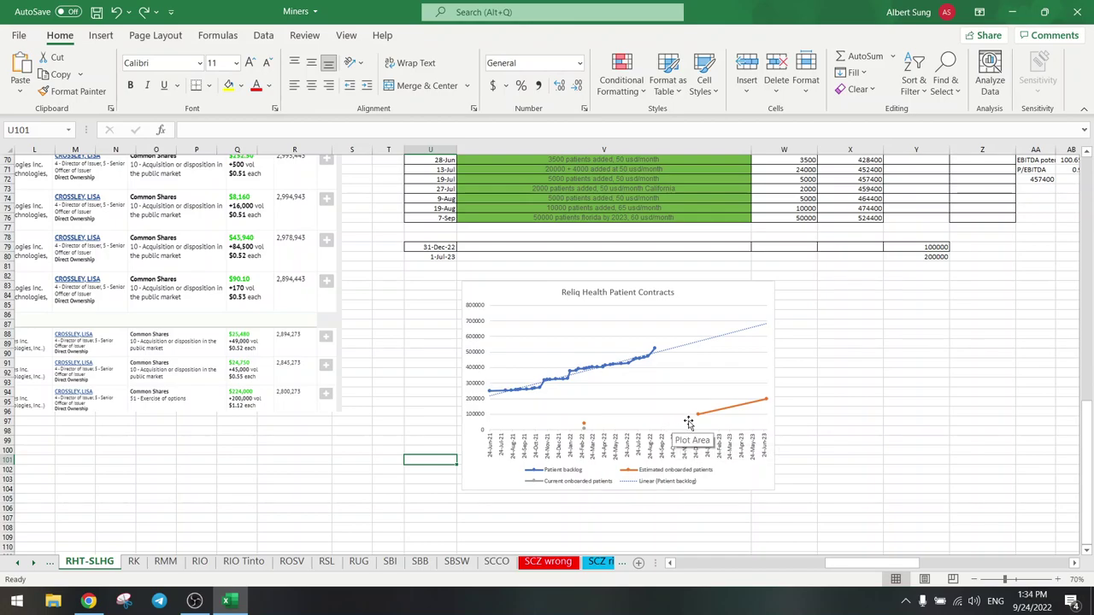
Step: Calculate annual revenue for 100,000 patients at 50 a month by entering =100000*50*12 in cell S100
mouse_move(697, 418)
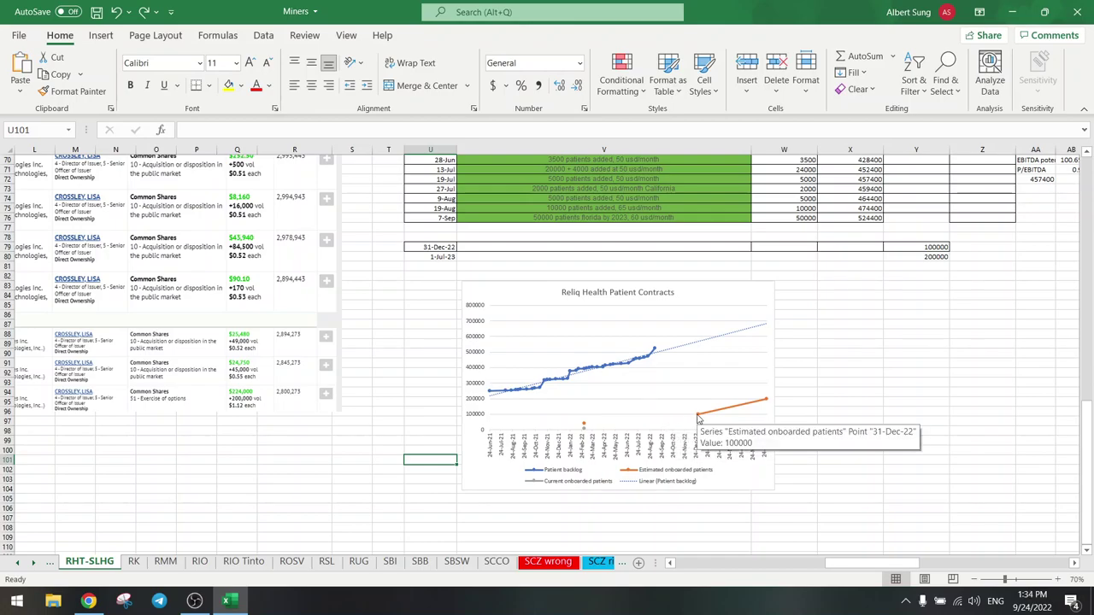
left_click(340, 447)
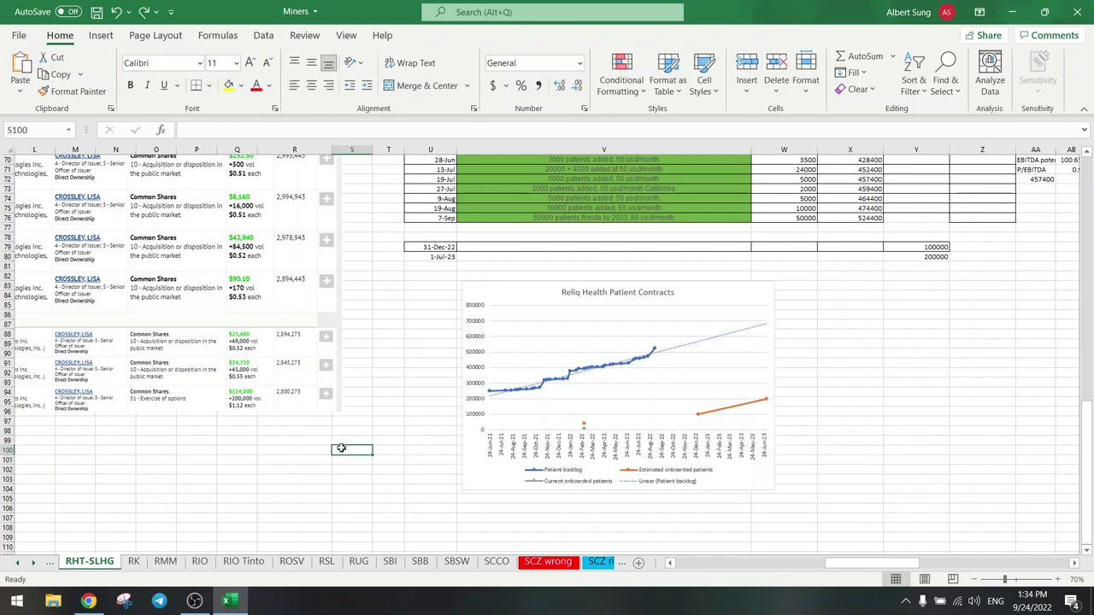
type("=100000")
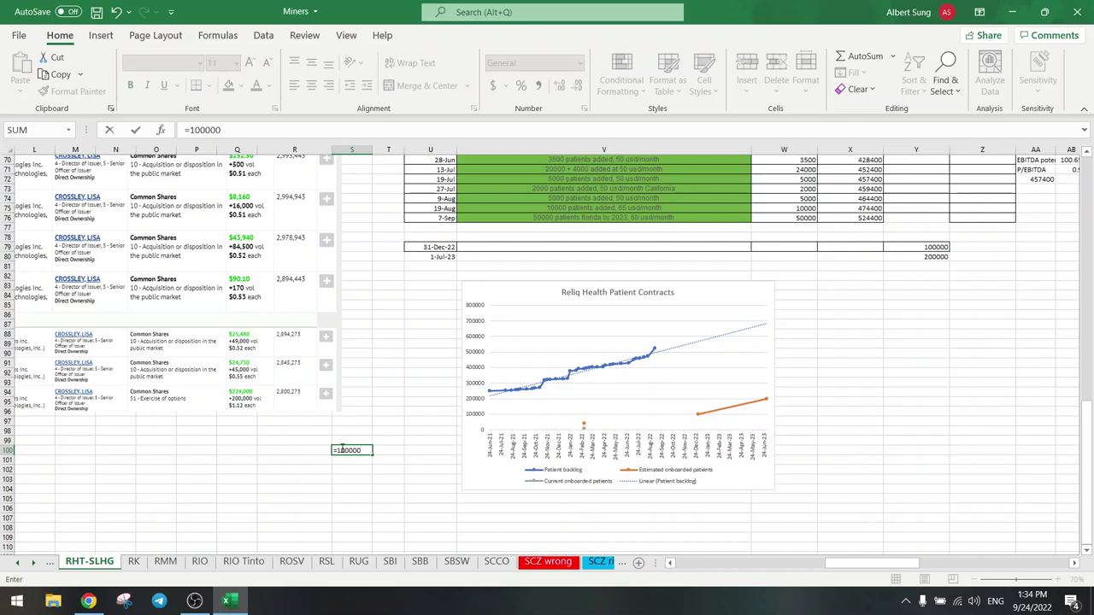
type("*50")
key("Return")
Step: Extend the S100 formula to =100000*50*12*40%
left_click(341, 449)
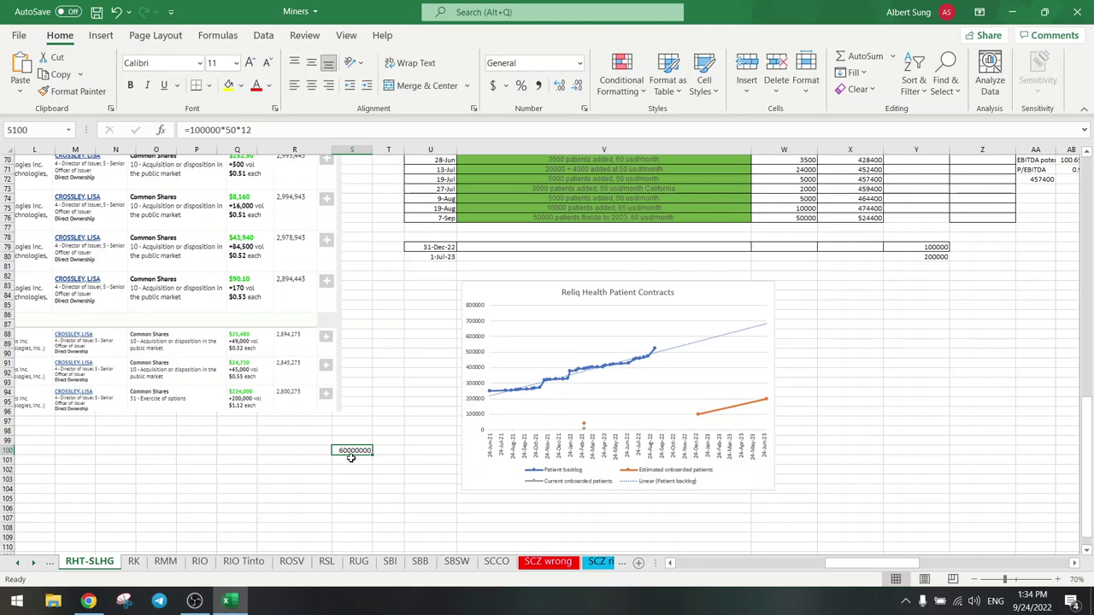
left_click(349, 132)
type("*")
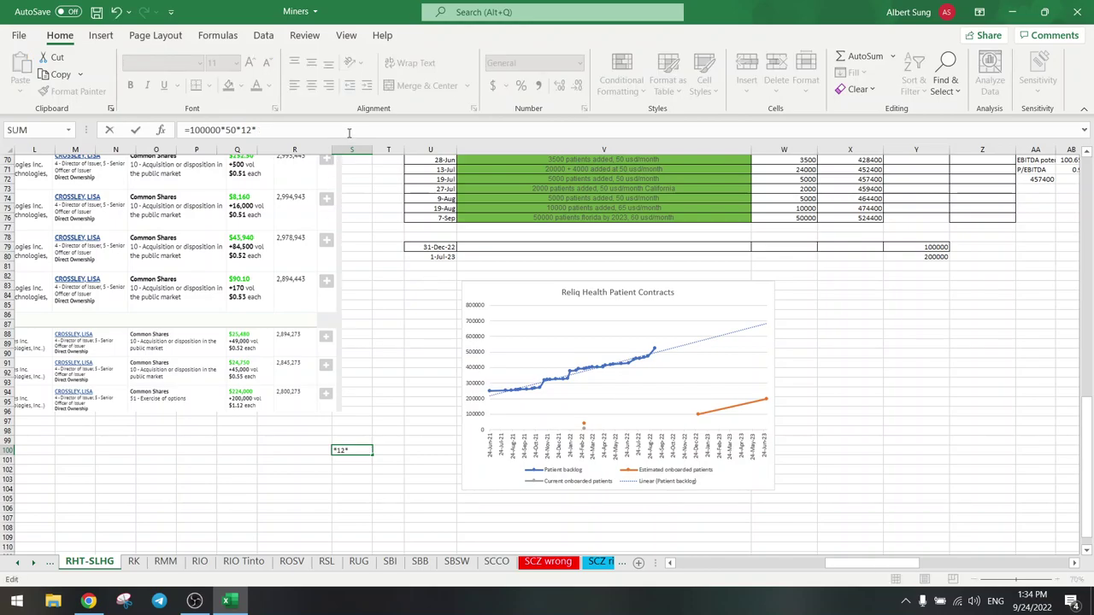
key("ctrl+Return")
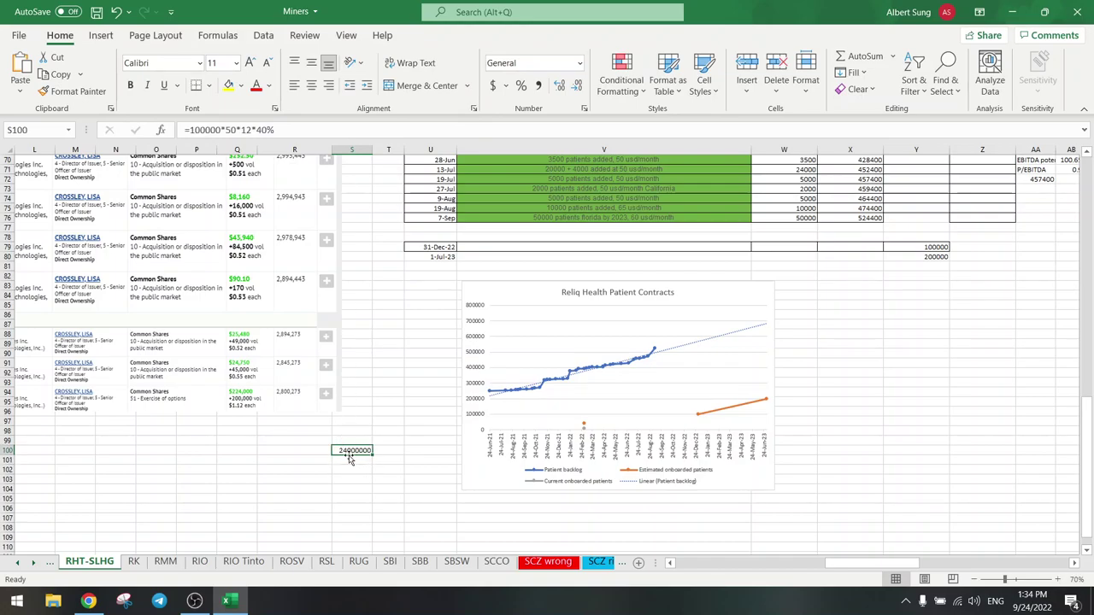
Step: Compare the Reliq Health market cap in cell B2 with the calculation in cell S100
scroll(349, 458, "up", 20)
left_click_drag(844, 563, 698, 563)
left_click(126, 192)
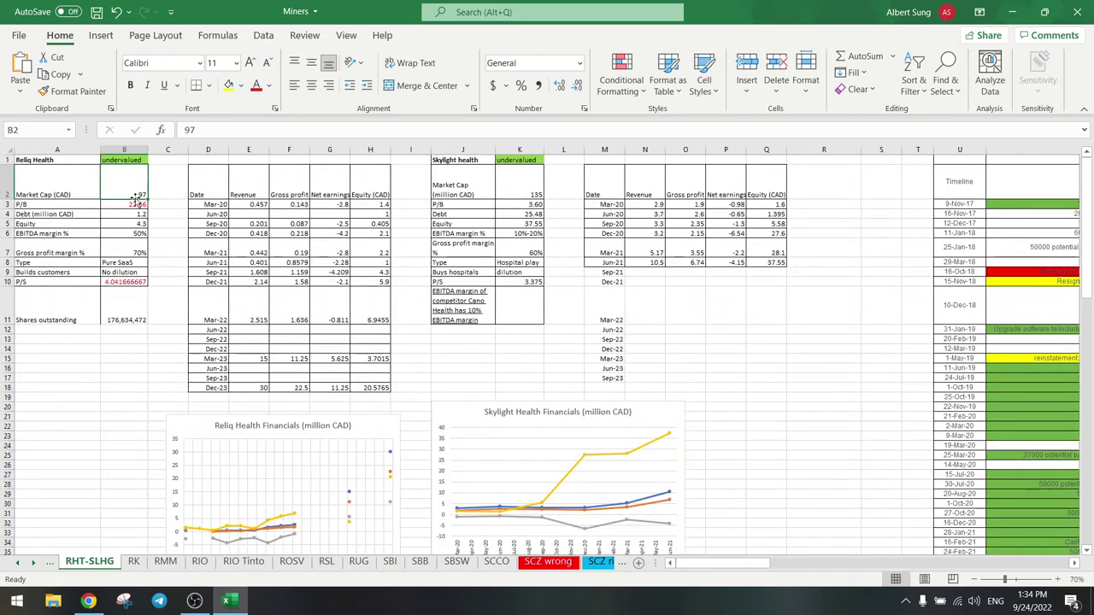
scroll(554, 329, "down", 20)
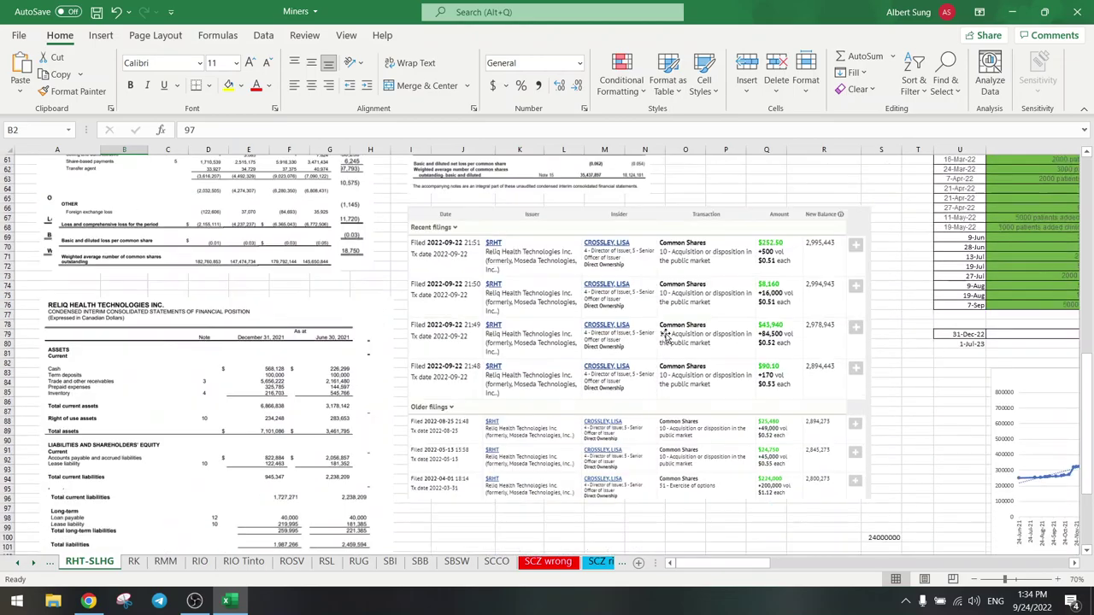
scroll(666, 335, "down", 5)
left_click(877, 392)
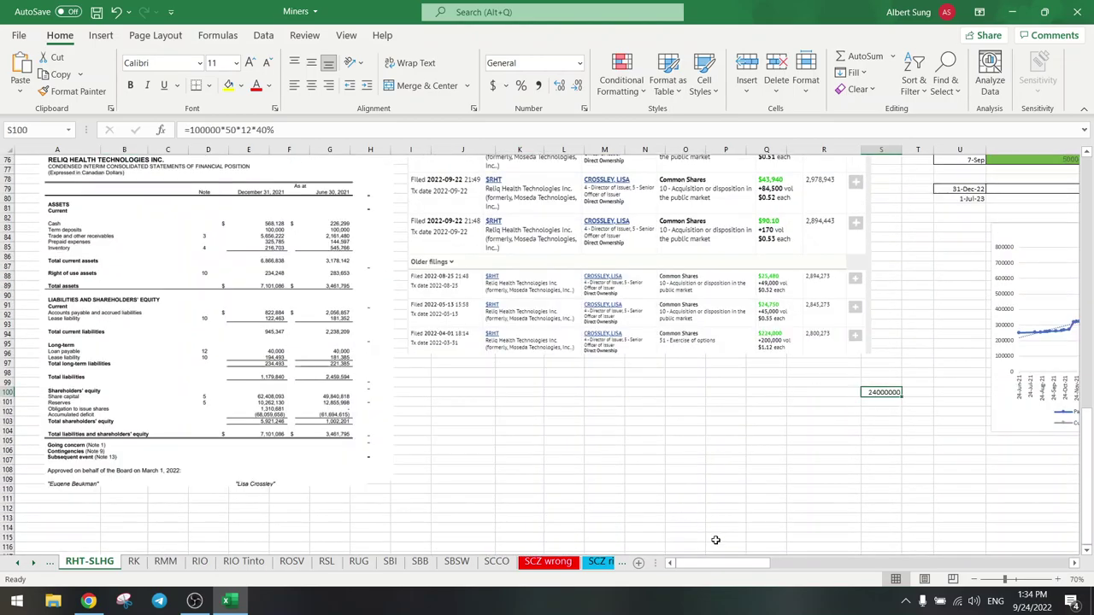
Step: Examine both estimated onboarded patients points, December 2022 and July 2023, in the Reliq Health Patient Contracts chart
left_click_drag(720, 563, 781, 563)
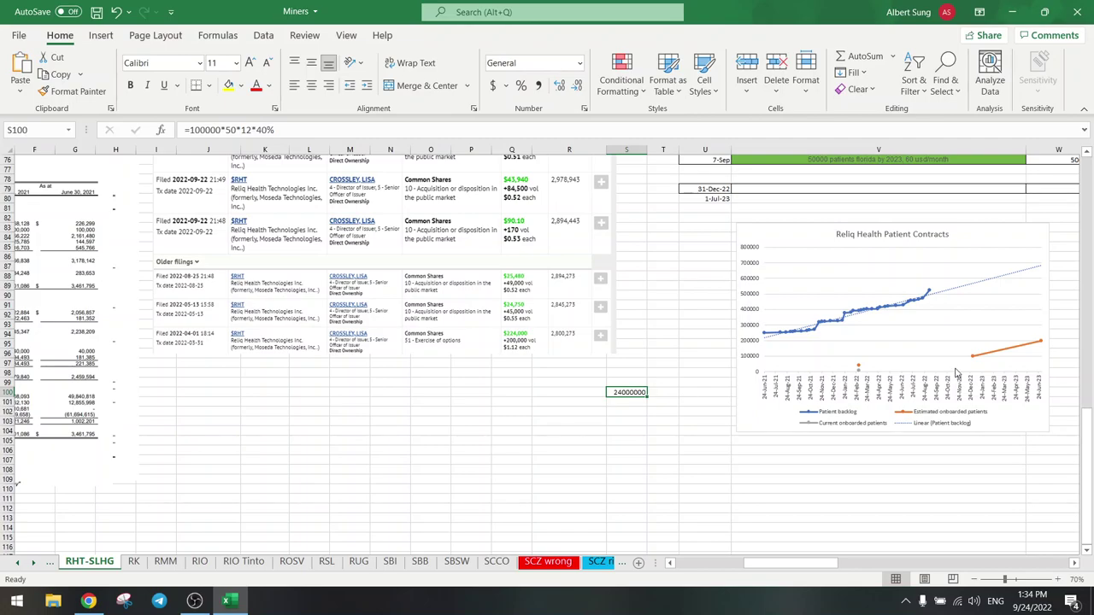
mouse_move(972, 362)
mouse_move(1042, 344)
left_click(1041, 344)
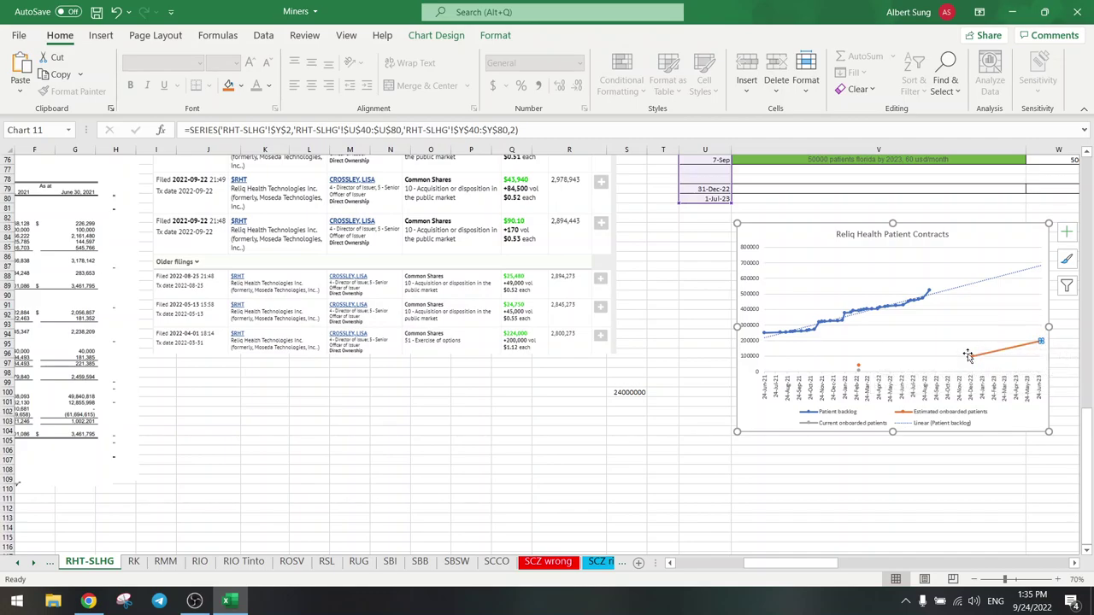
Step: Clear the scratch calculation from cell S100
left_click(633, 391)
key("Delete")
scroll(621, 408, "up", 3)
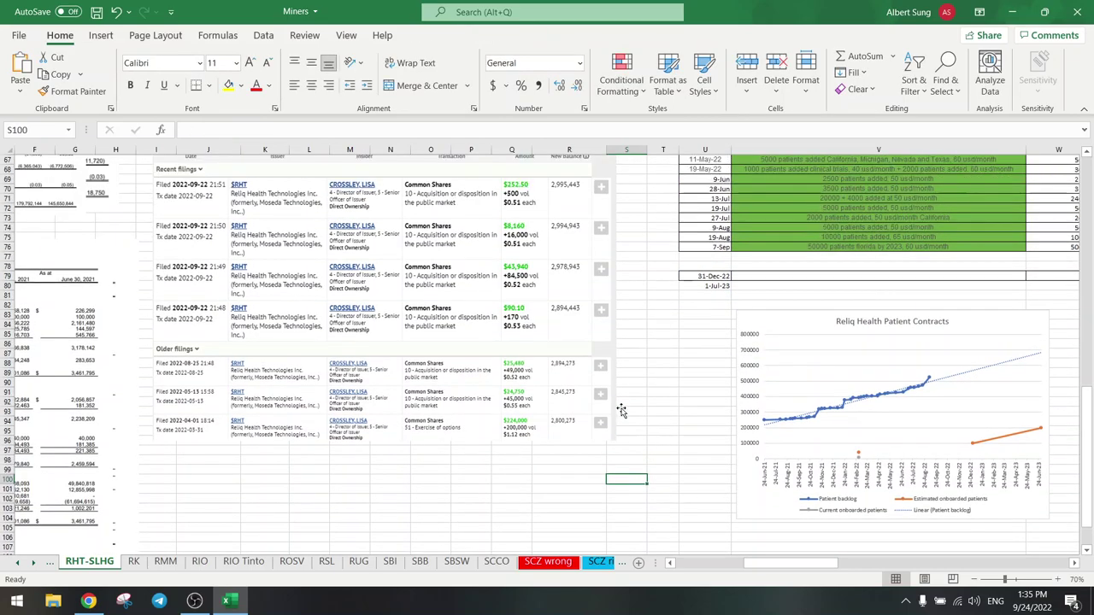
left_click(651, 429)
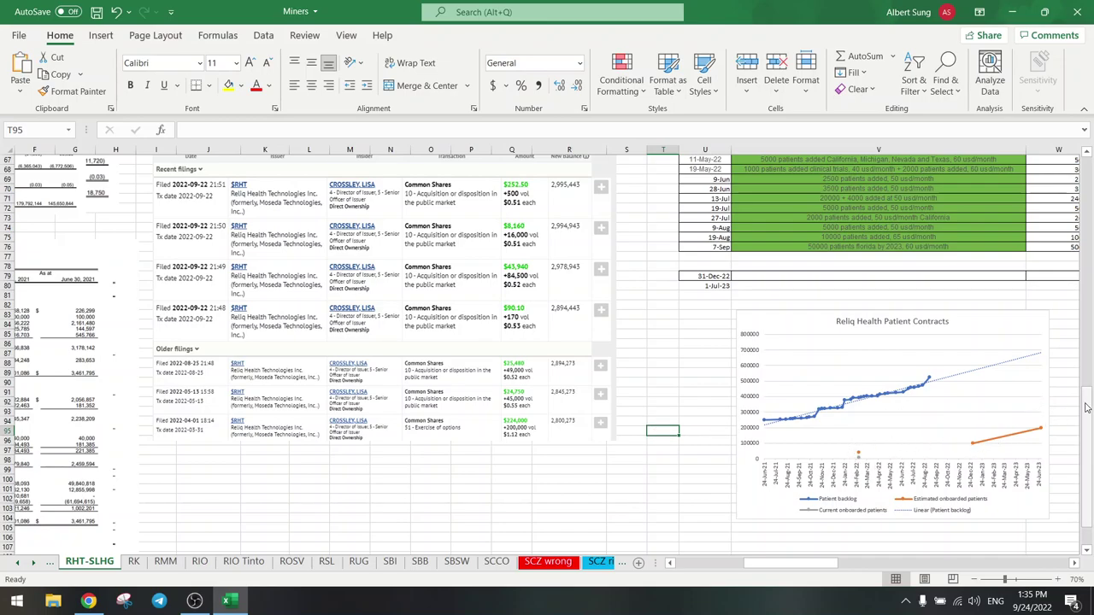
Step: Go back to the Reliq Health valuation and quarterly figures at the start of the RHT-SLHG sheet
left_click_drag(1086, 407, 1086, 398)
left_click(321, 307)
left_click_drag(773, 563, 739, 562)
left_click(484, 357)
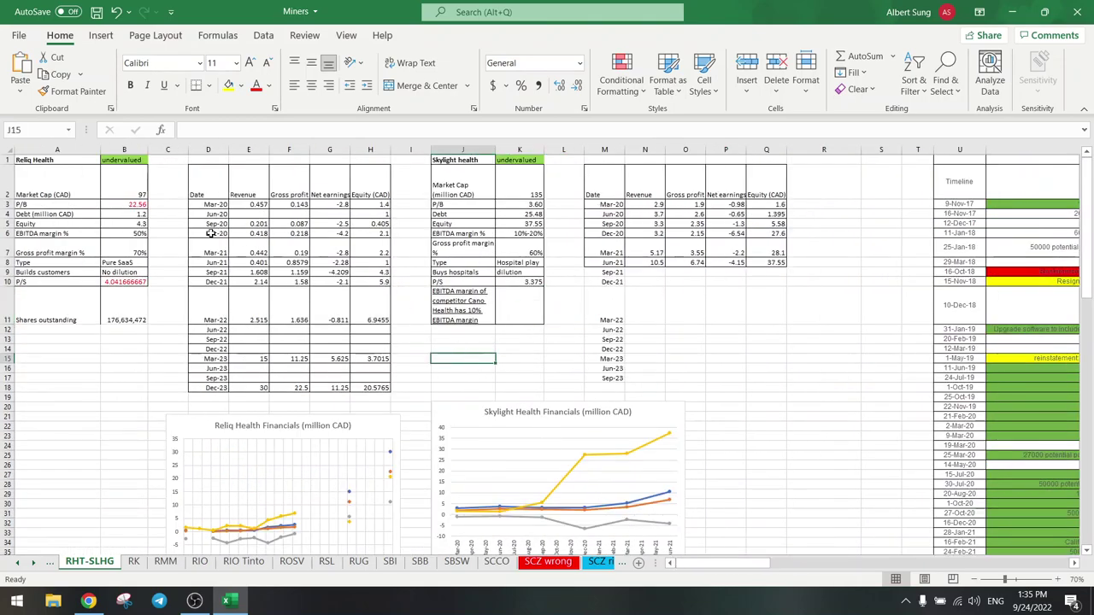
Step: Switch to Chrome and review the Reliq Health Technologies quote page
left_click(88, 601)
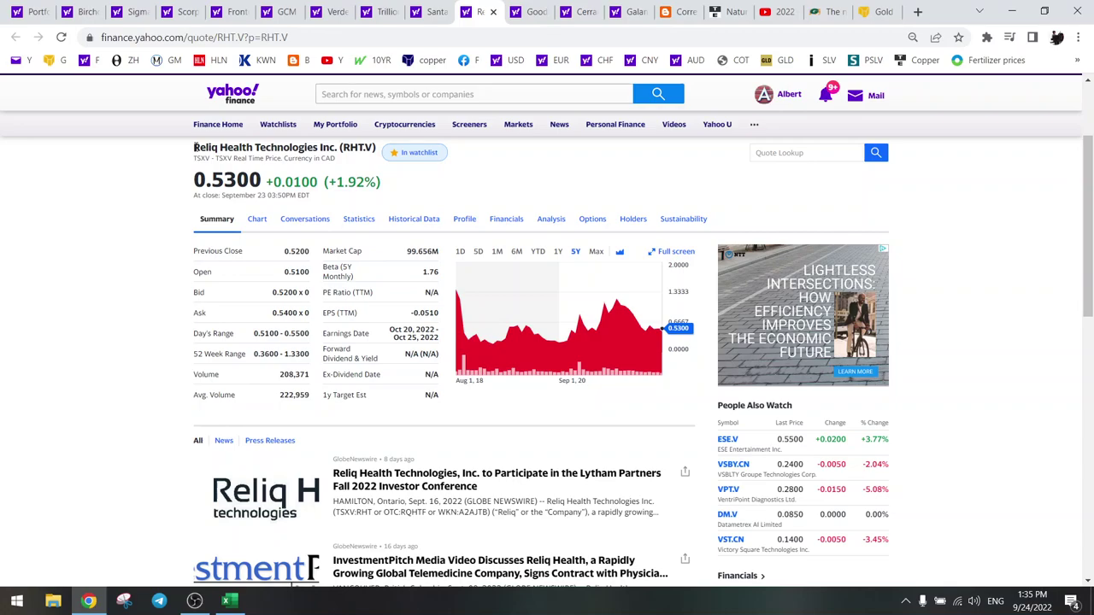
left_click_drag(195, 147, 255, 147)
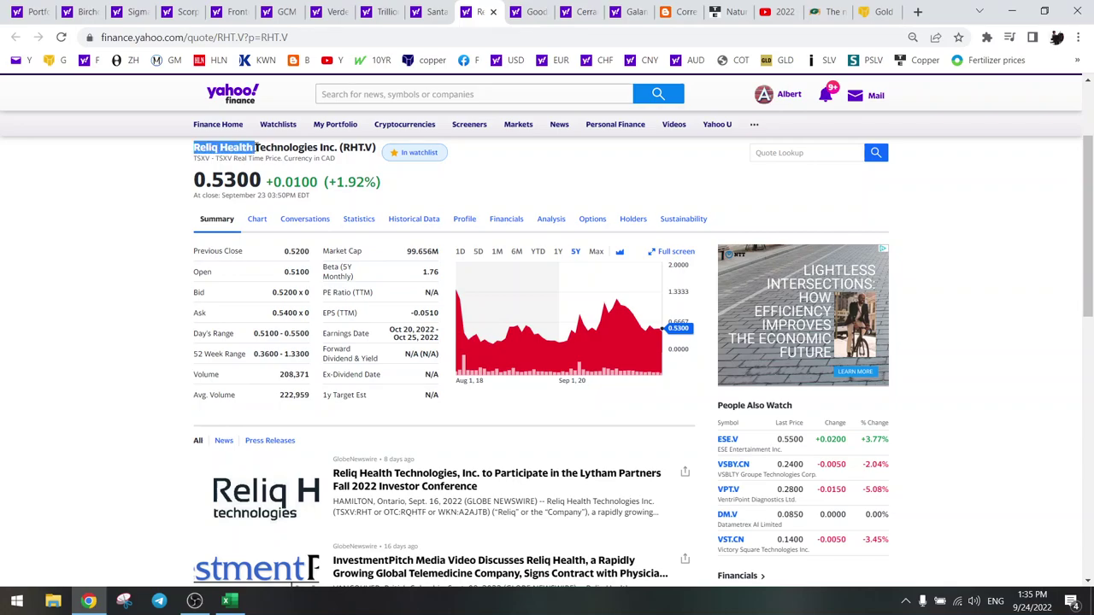
left_click(134, 222)
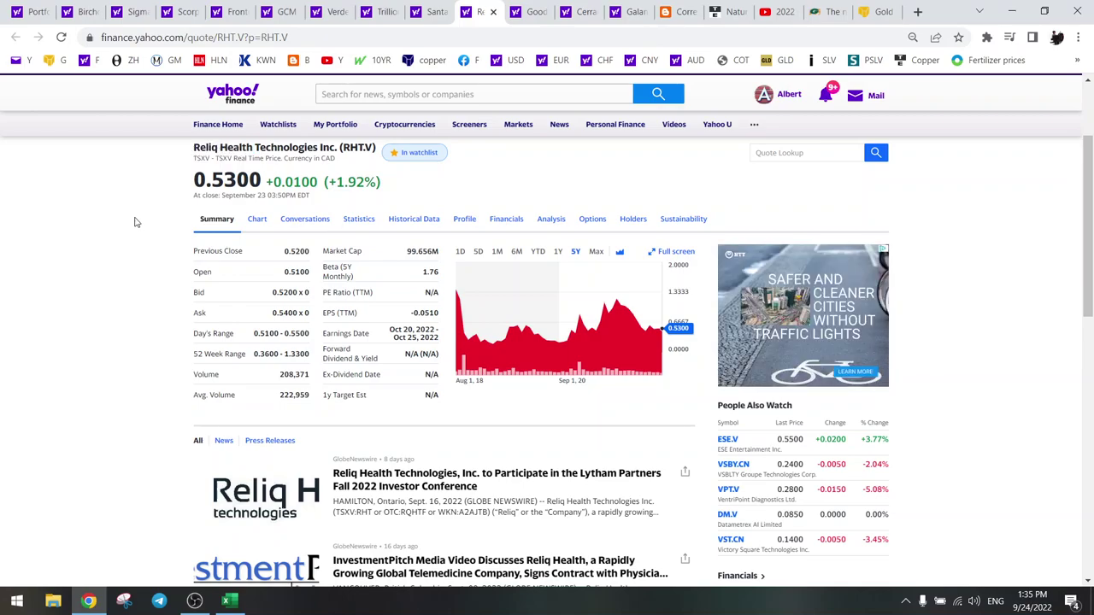
Step: Check Goodfellow in the portfolio list and show its one-year price chart on its quote page
left_click(33, 12)
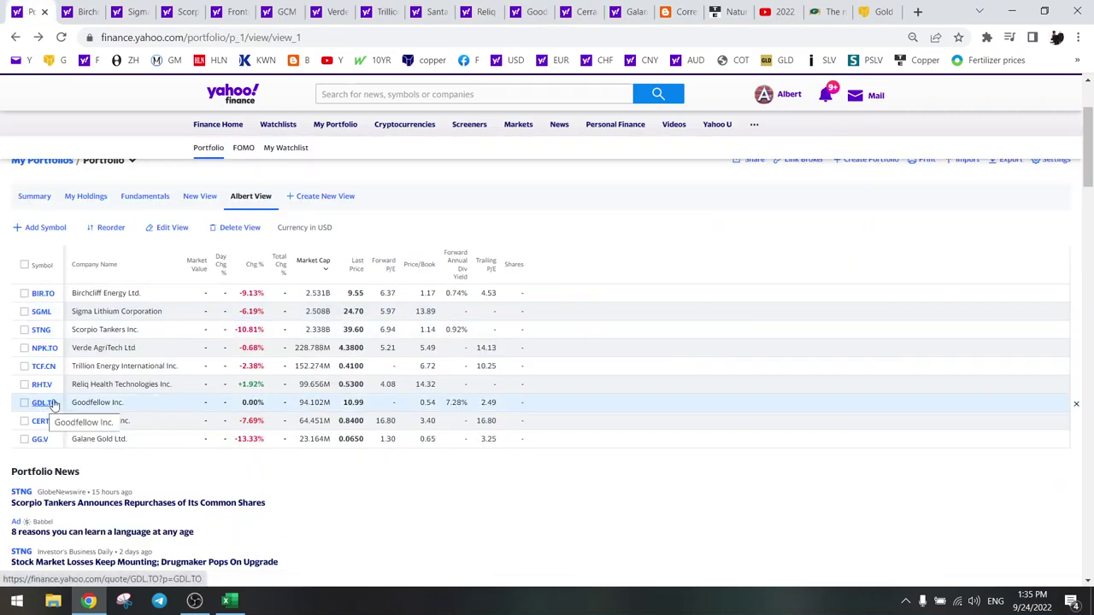
left_click(530, 11)
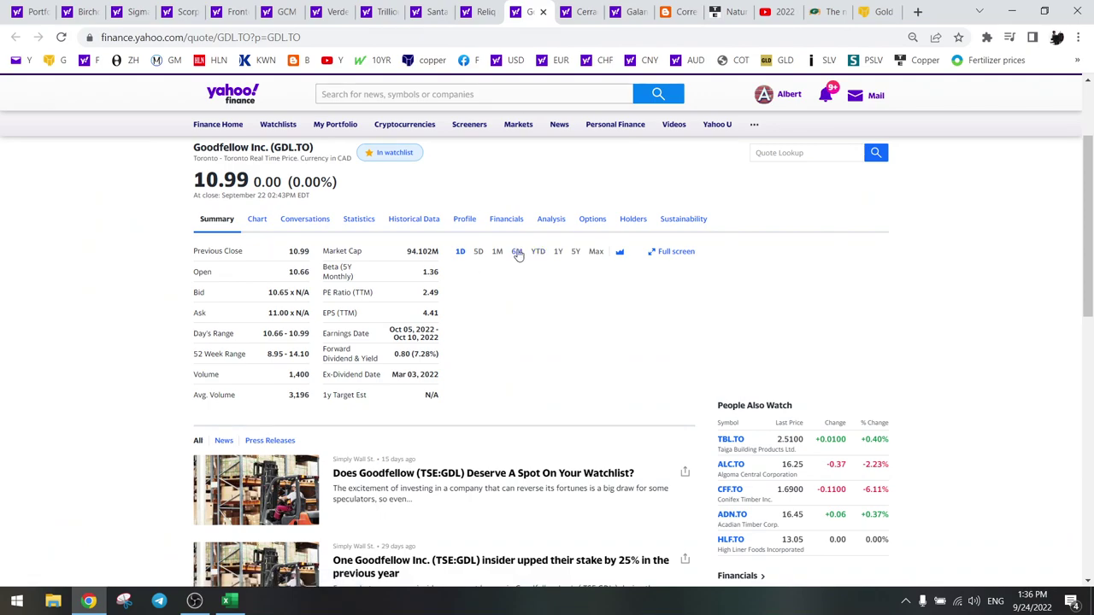
left_click(558, 252)
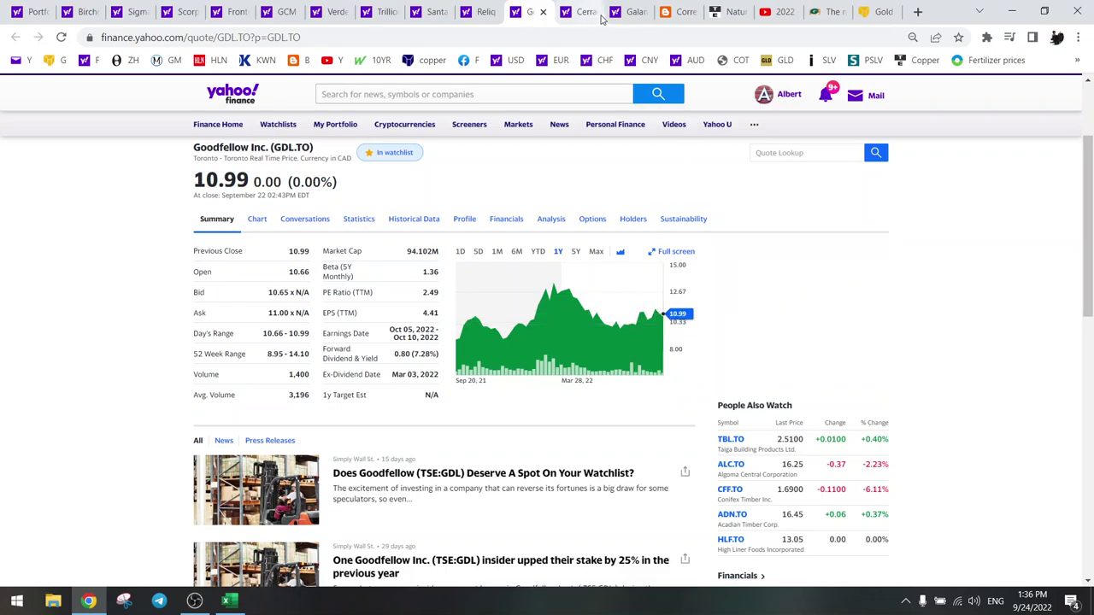
Step: Read the Hundegger K2i article on the Goodfellow site, check its date in the news list and reopen it
left_click(820, 11)
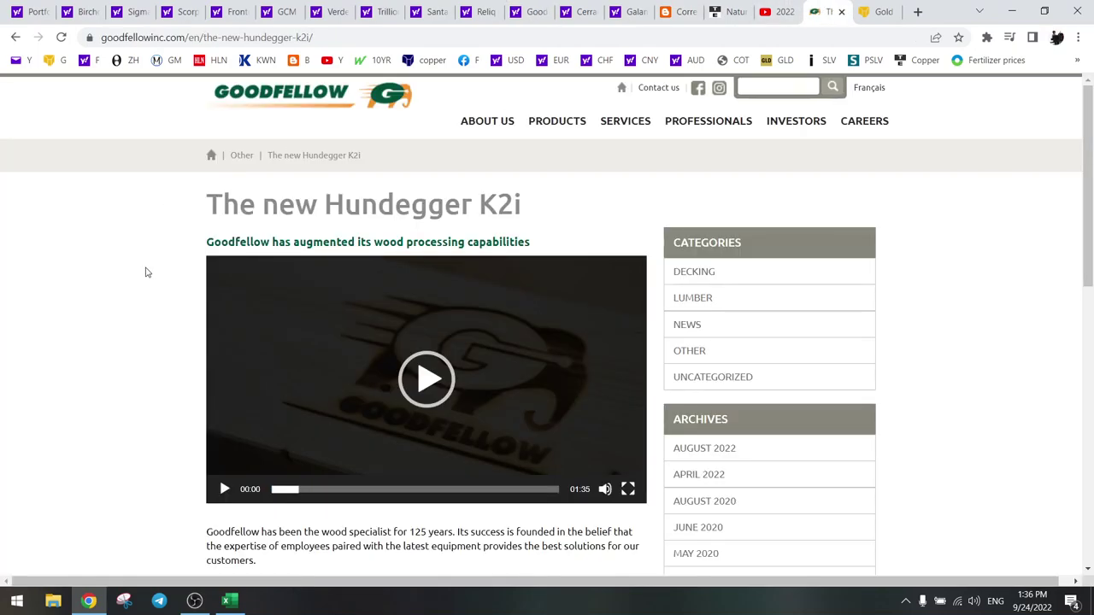
scroll(140, 270, "down", 4)
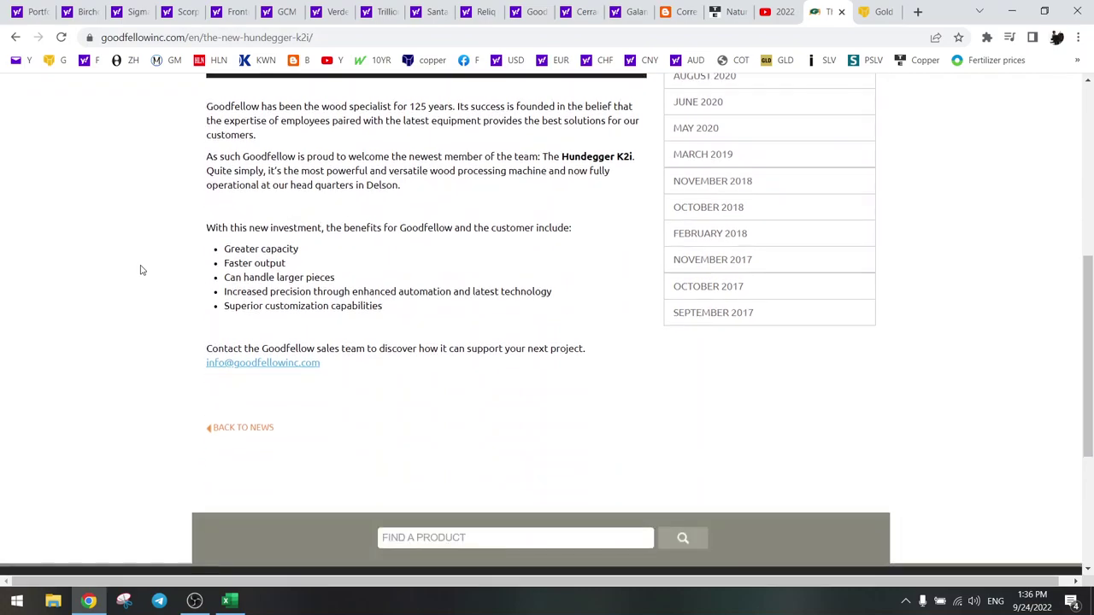
scroll(140, 269, "up", 4)
left_click(16, 36)
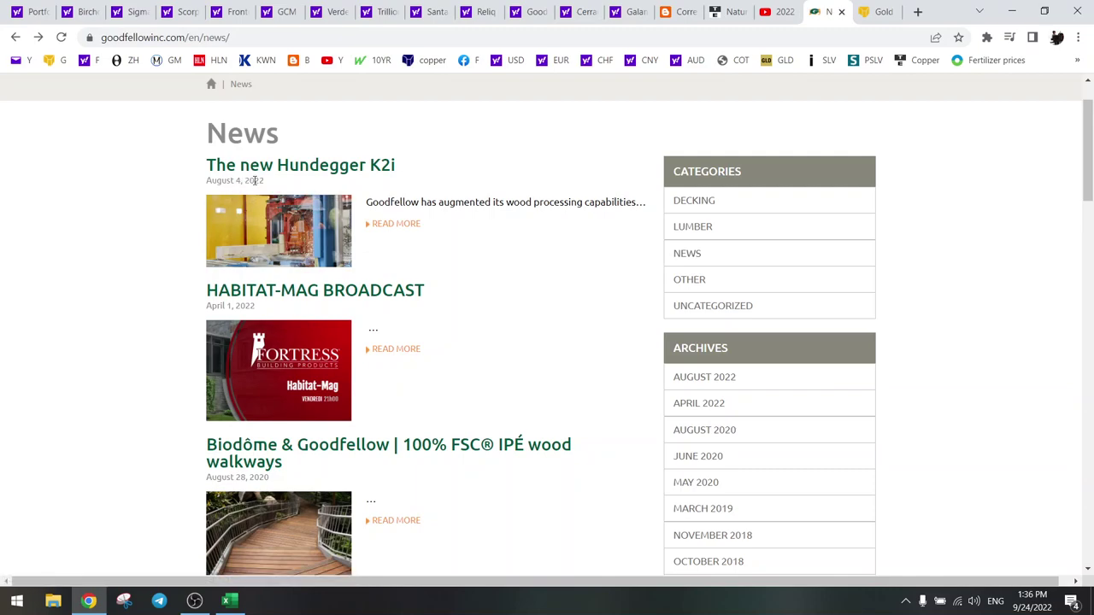
left_click(316, 169)
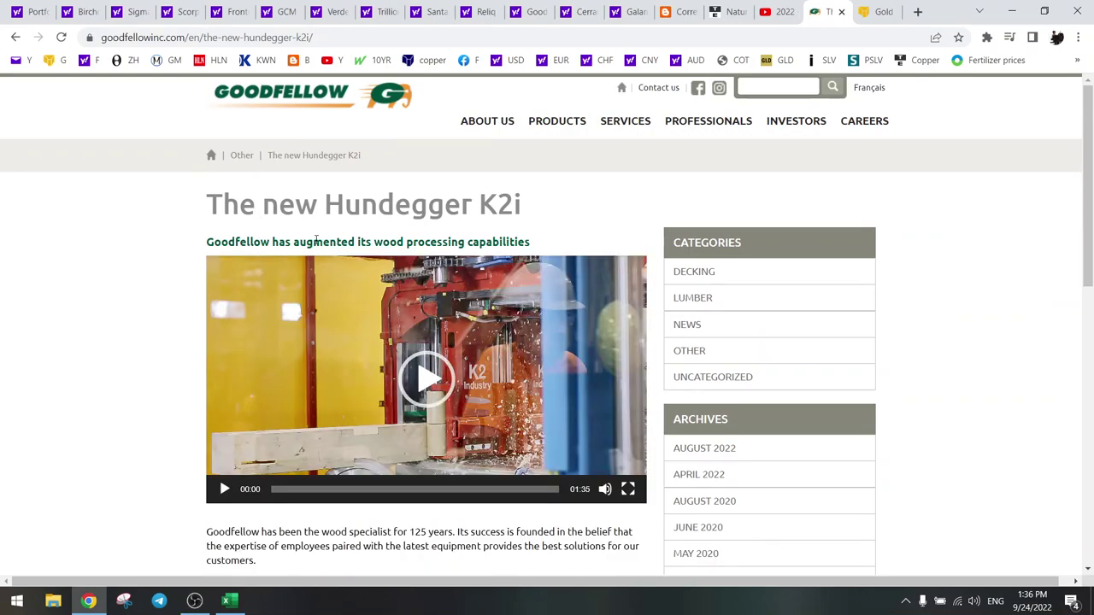
Step: Watch the first part of the article's Hundegger K2i video in full screen, then exit full screen and pause it
left_click(224, 490)
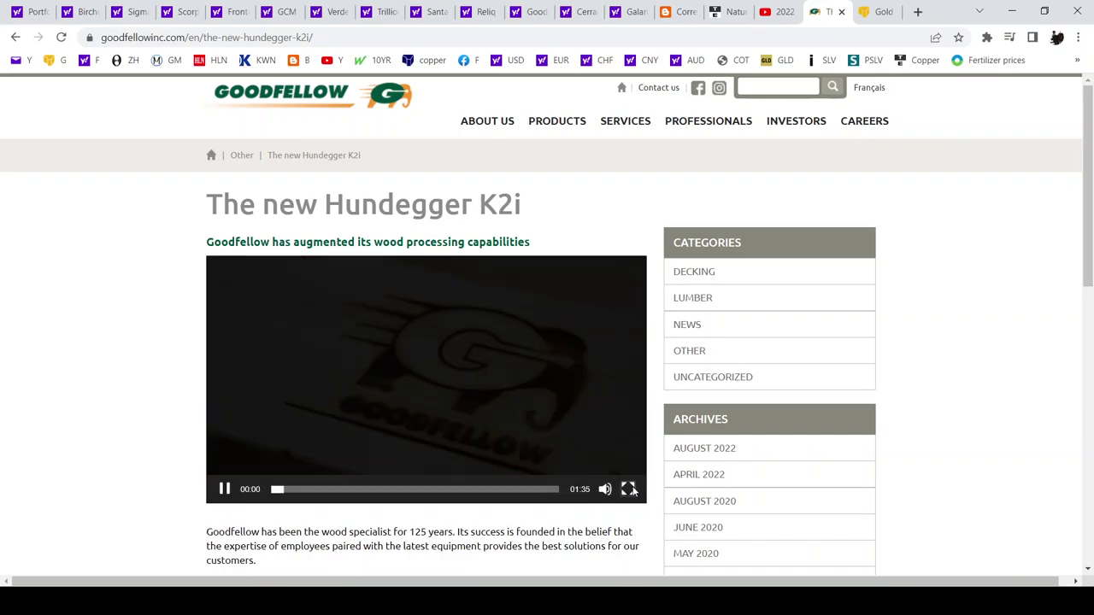
left_click(628, 489)
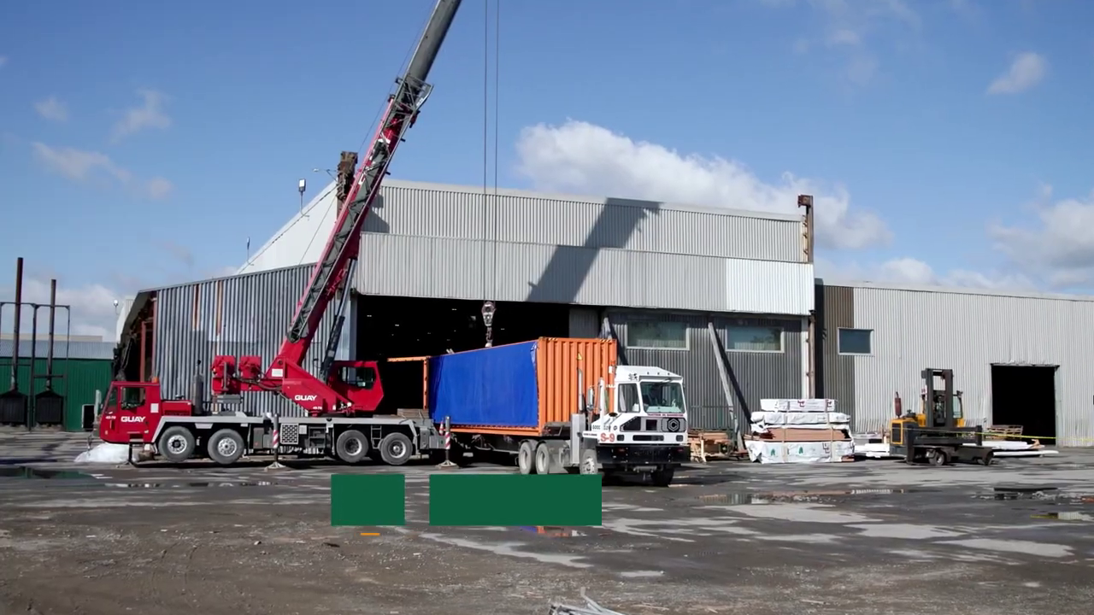
mouse_move(668, 407)
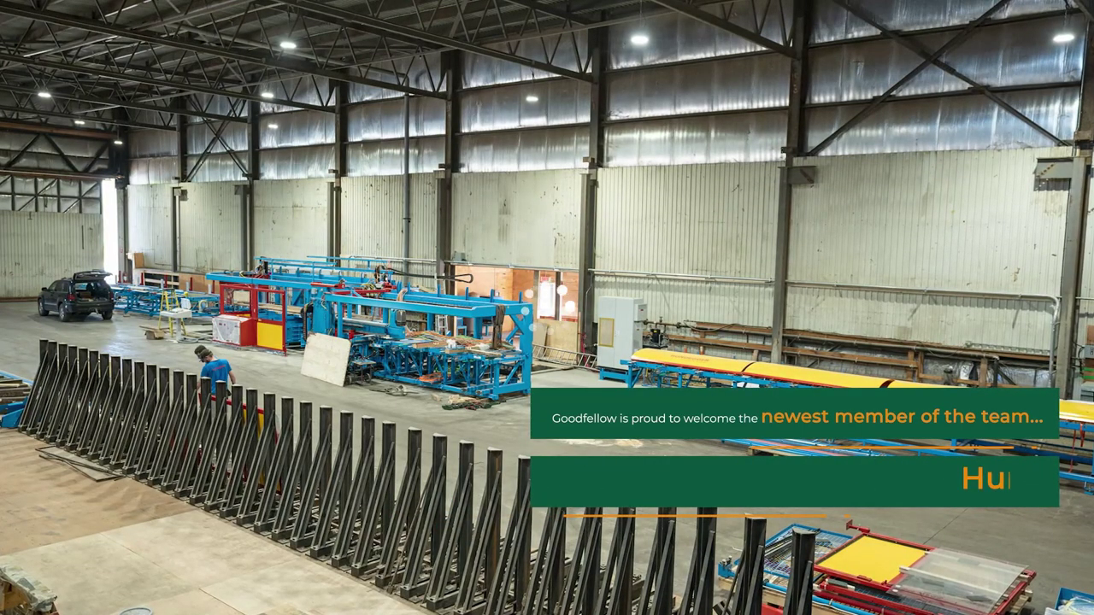
key("Escape")
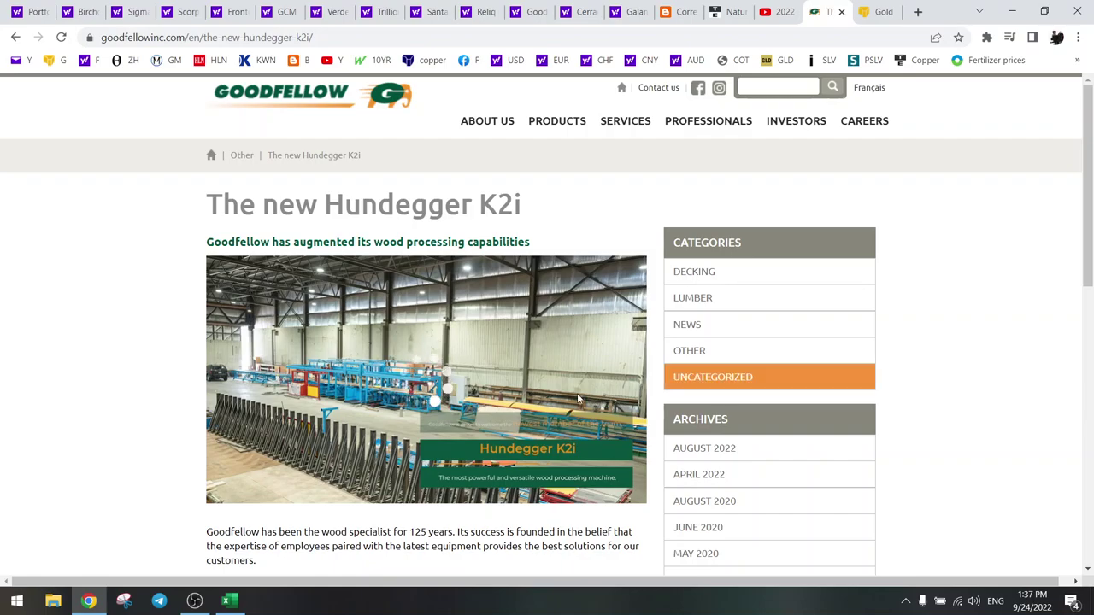
left_click(224, 488)
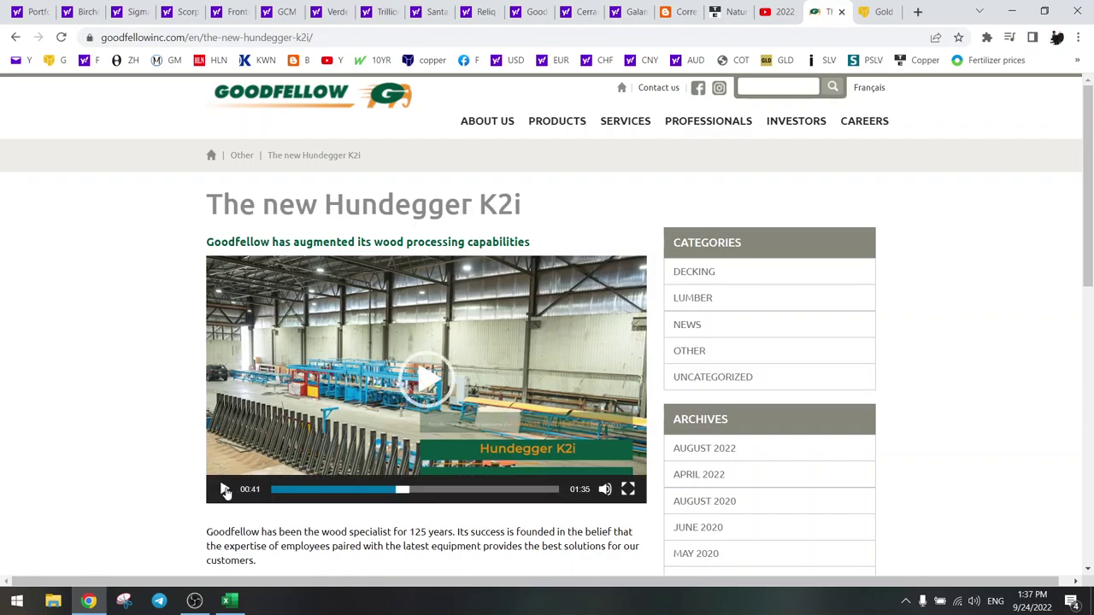
Step: Watch the rest of the Goodfellow Delson Hundegger installation video on YouTube and pause it near the end
left_click(767, 9)
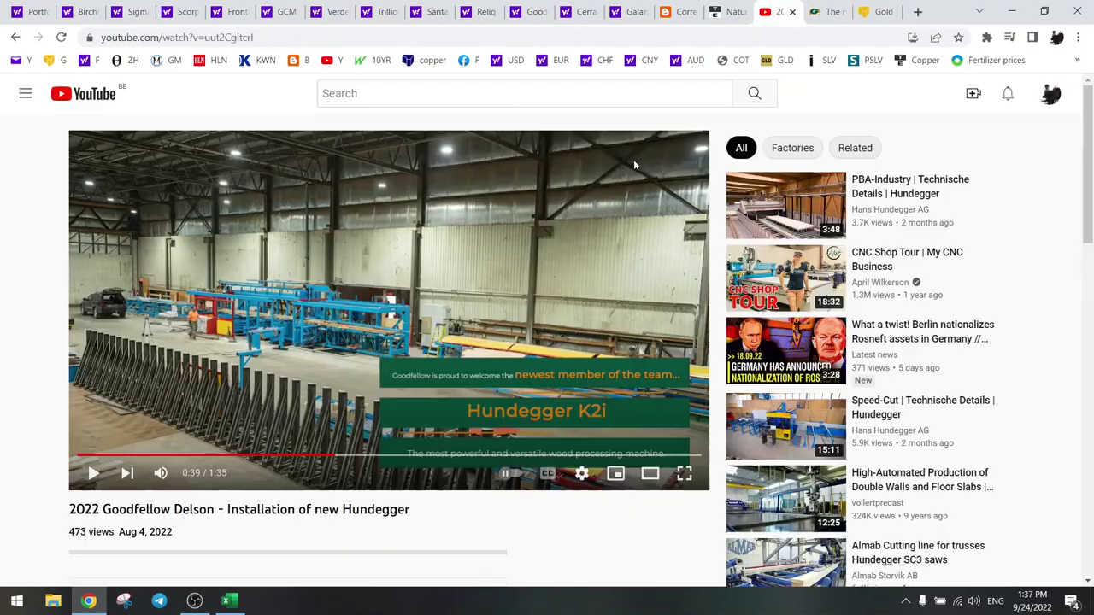
left_click(93, 473)
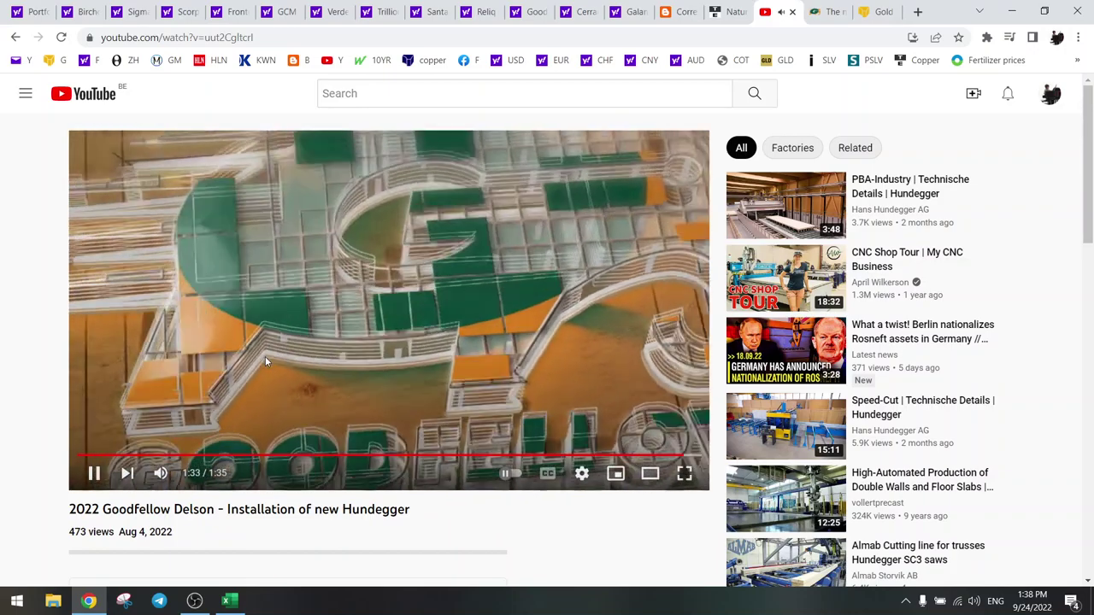
left_click(265, 356)
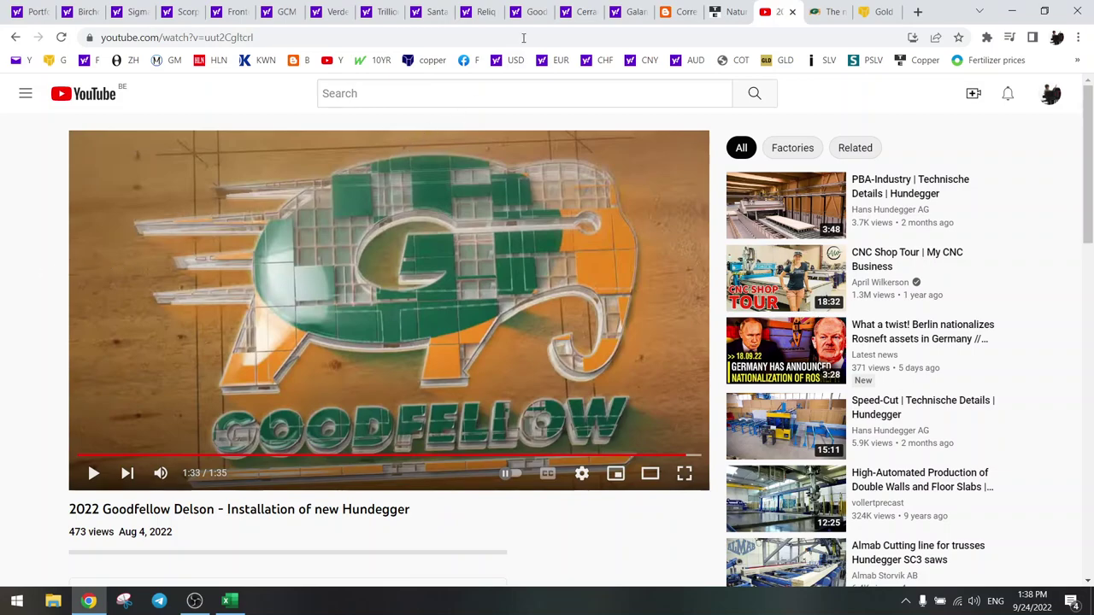
Step: Return to the Goodfellow quote page, switch to the Miners workbook in Excel and open the GDL sheet
left_click(536, 10)
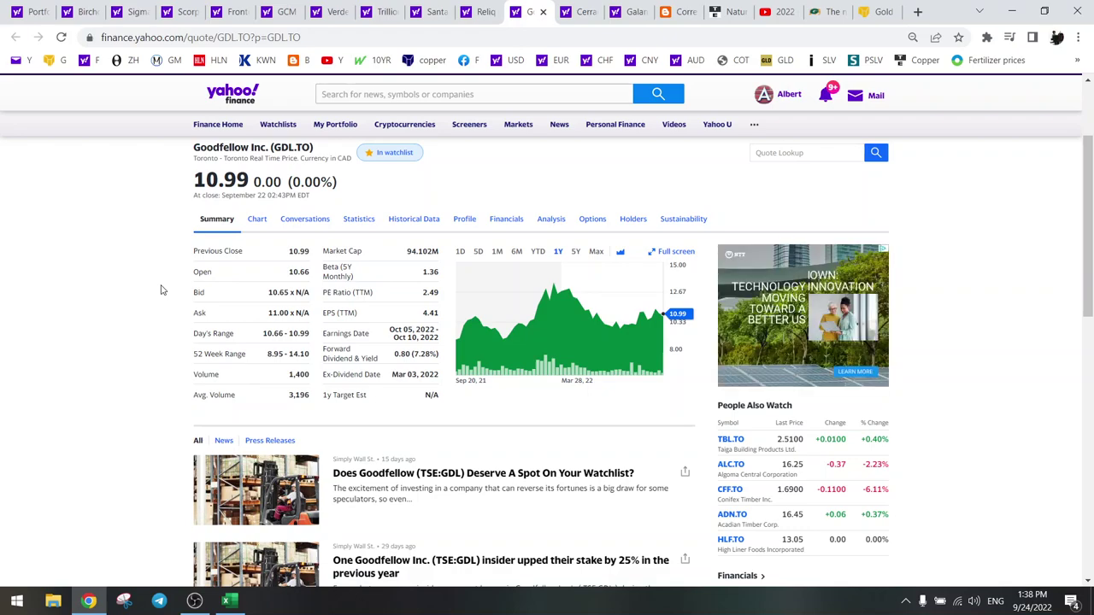
left_click(227, 601)
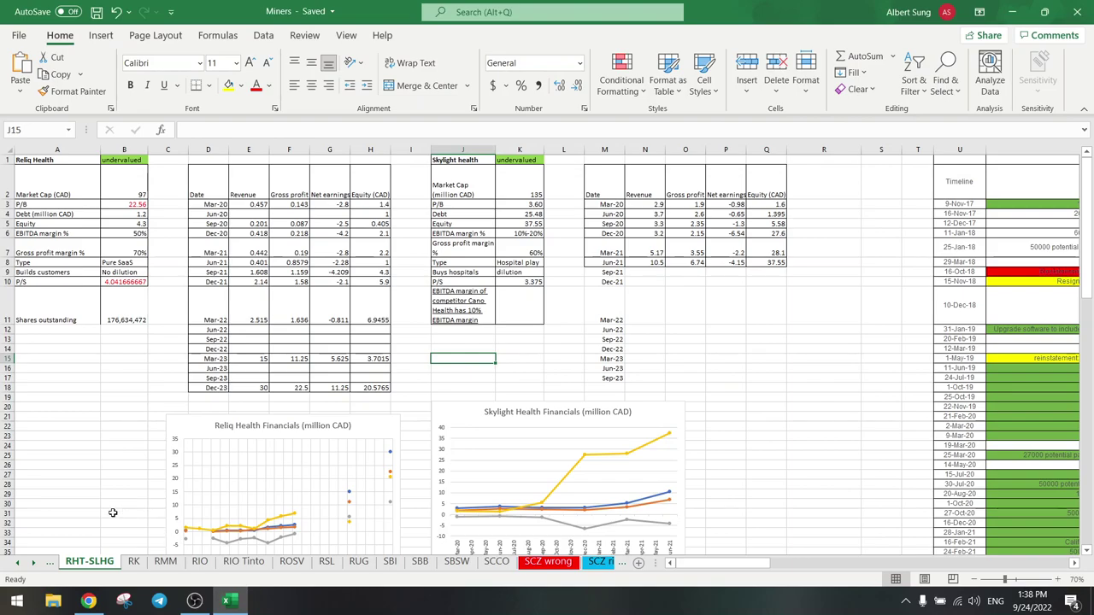
right_click(30, 564)
scroll(48, 493, "down", 6)
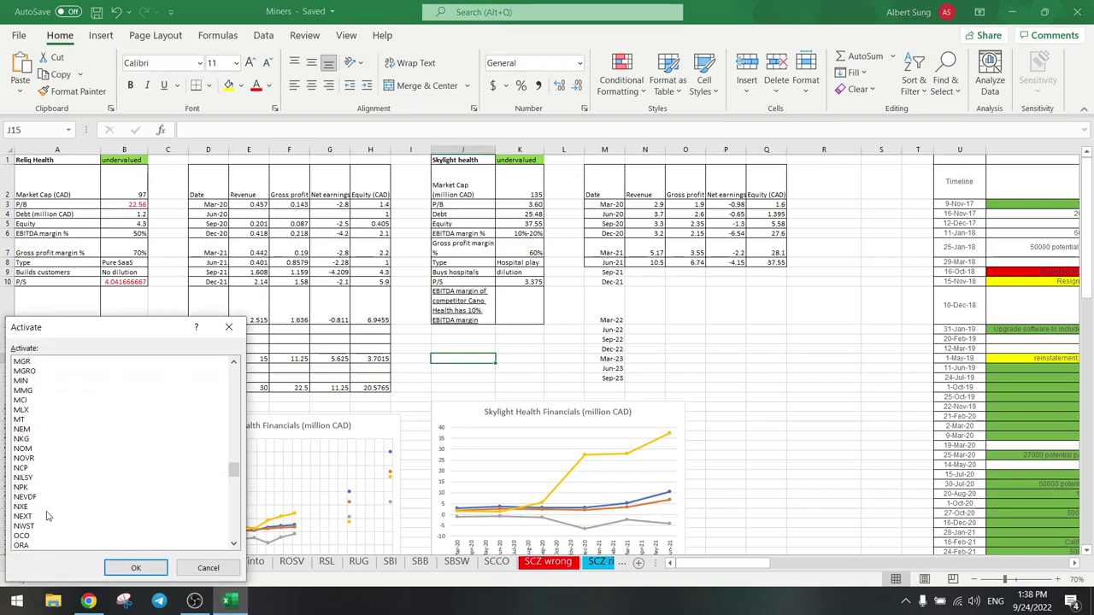
scroll(40, 440, "up", 3)
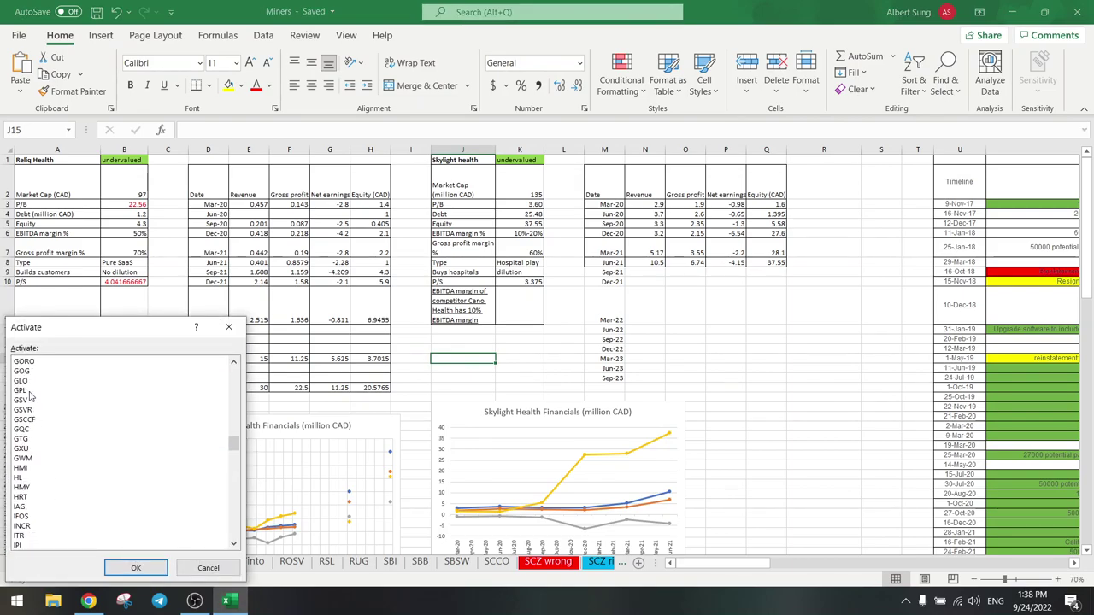
scroll(25, 381, "up", 2)
double_click(28, 361)
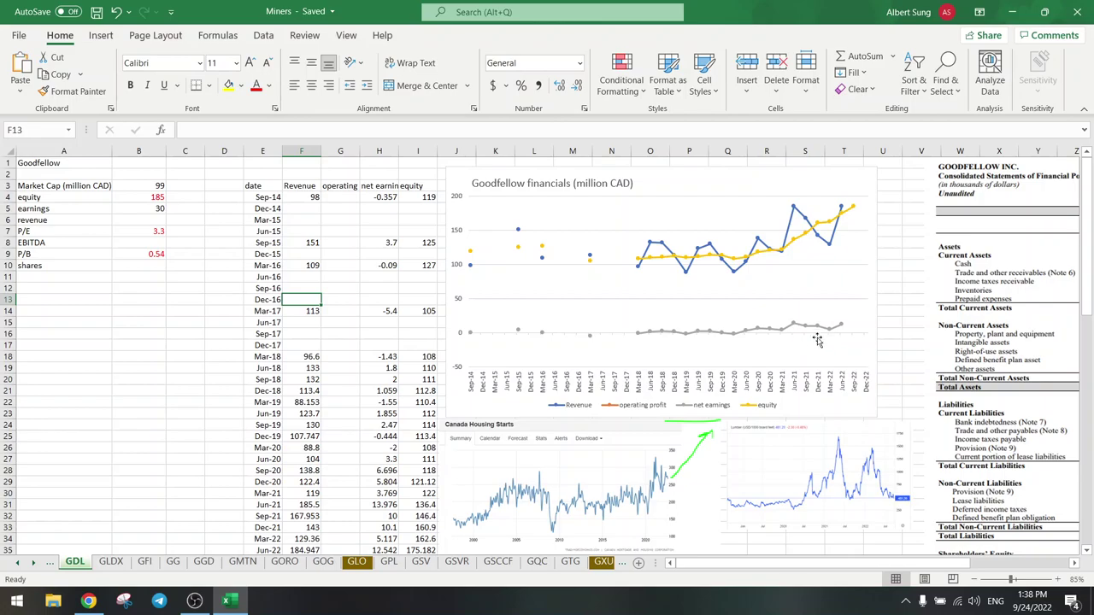
Step: Review Goodfellow's financials chart and housing data on the GDL sheet, and inspect its P/E and P/B cells
scroll(821, 326, "down", 4)
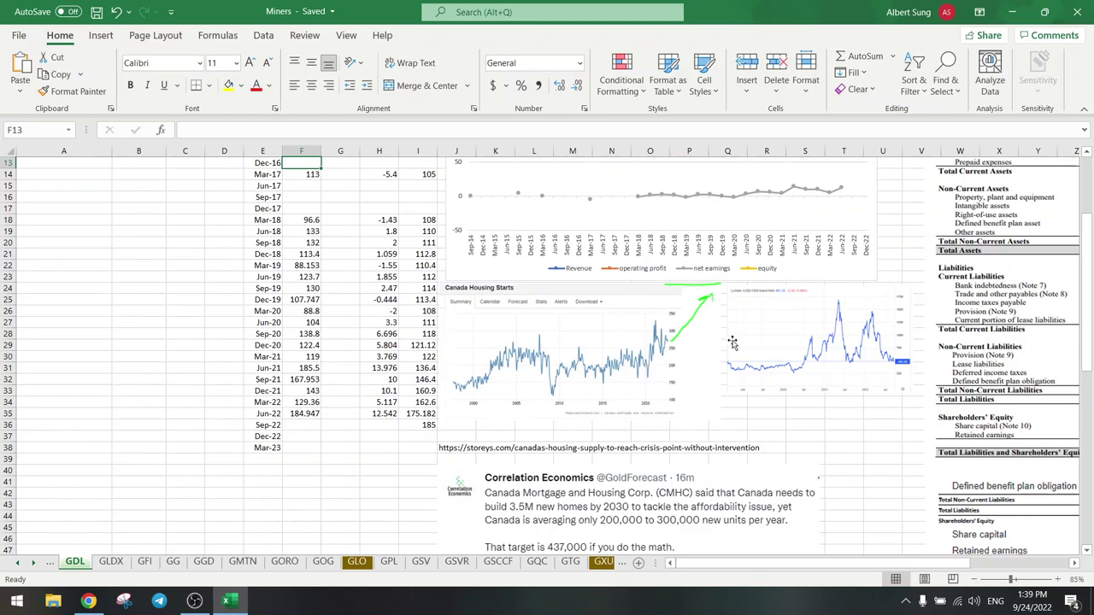
scroll(729, 329, "up", 4)
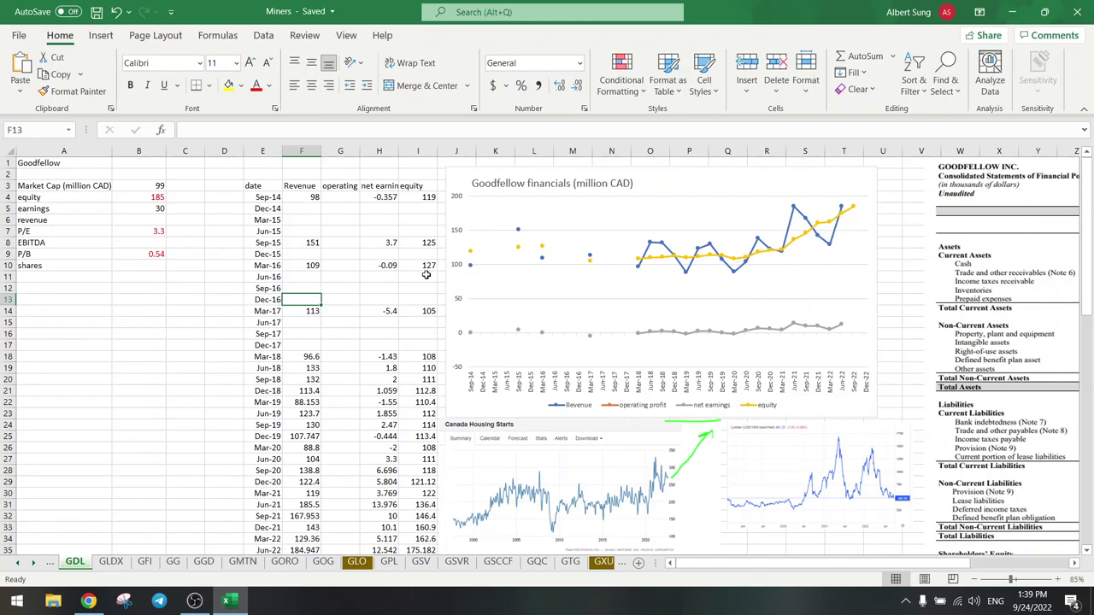
left_click(150, 231)
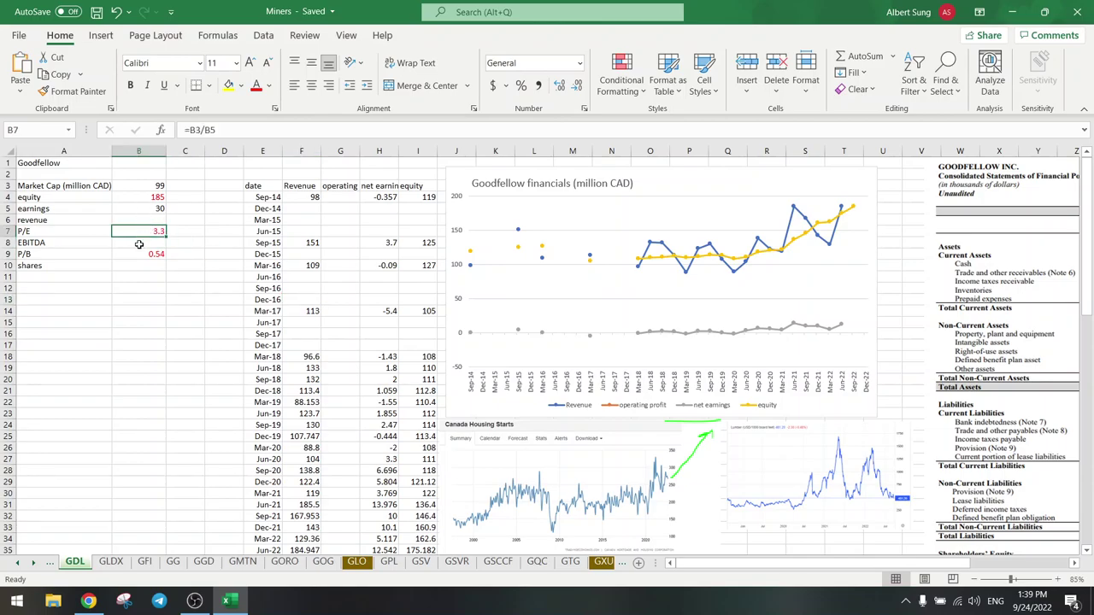
left_click(151, 254)
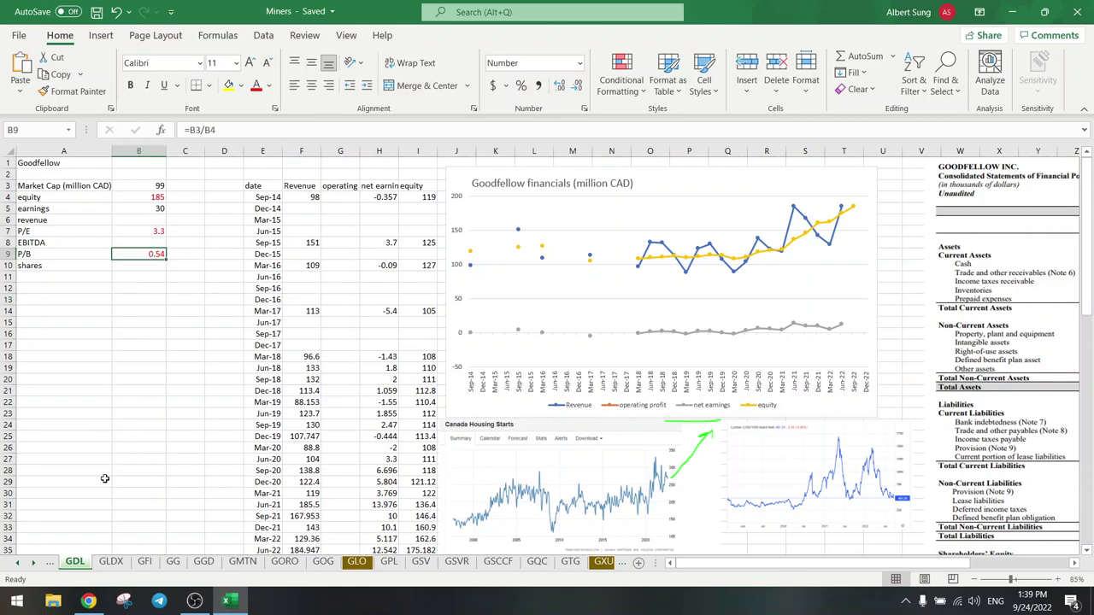
Step: Switch to Chrome, check the Yahoo Finance portfolio list and show Cerrado Gold's six-month price chart
left_click(88, 601)
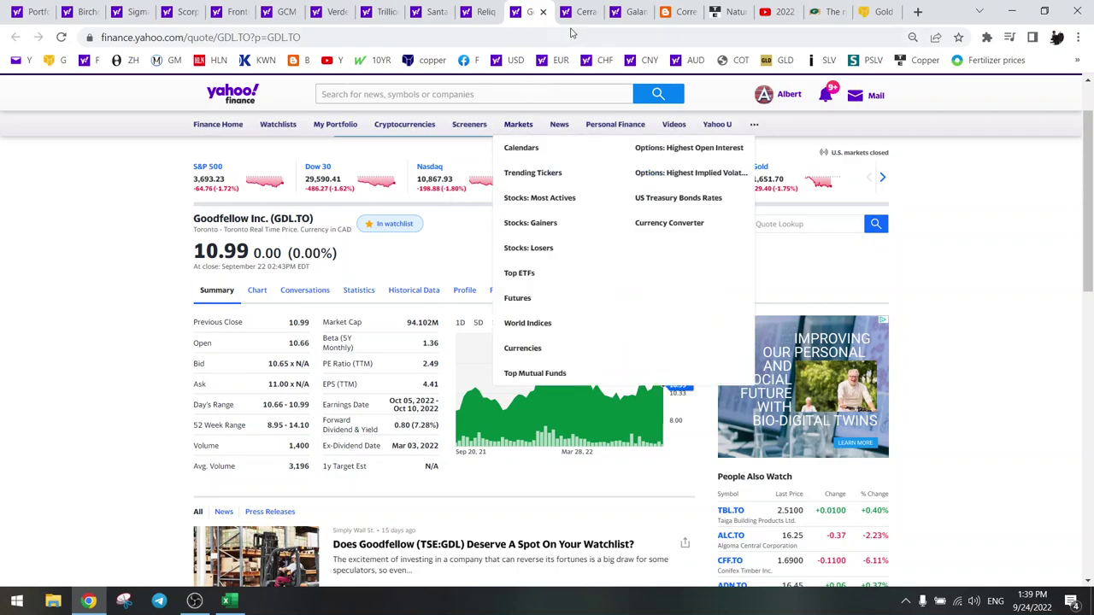
left_click(19, 12)
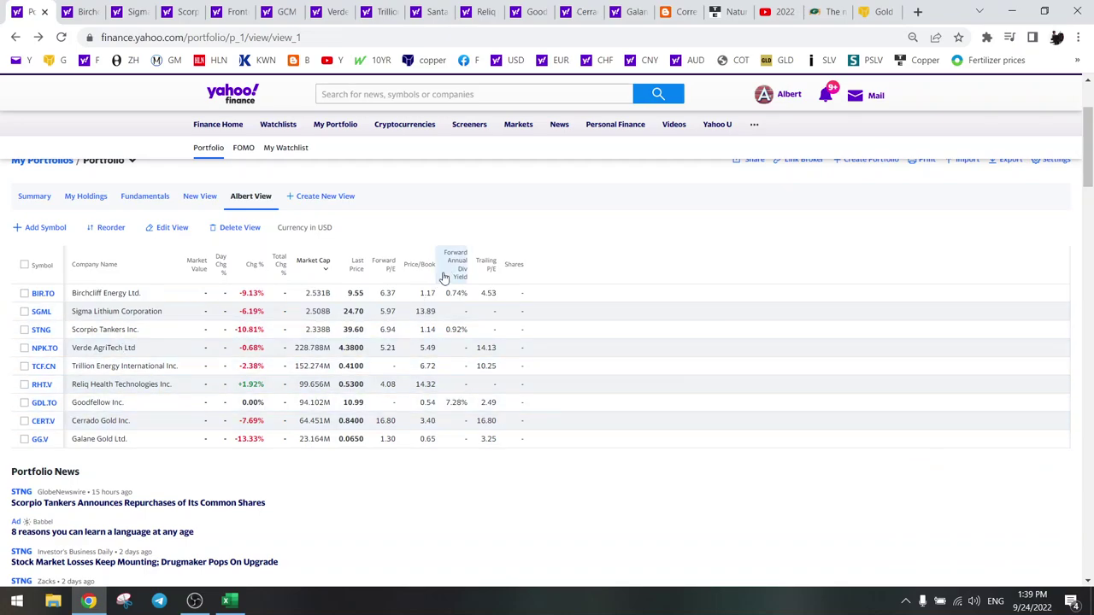
left_click(584, 14)
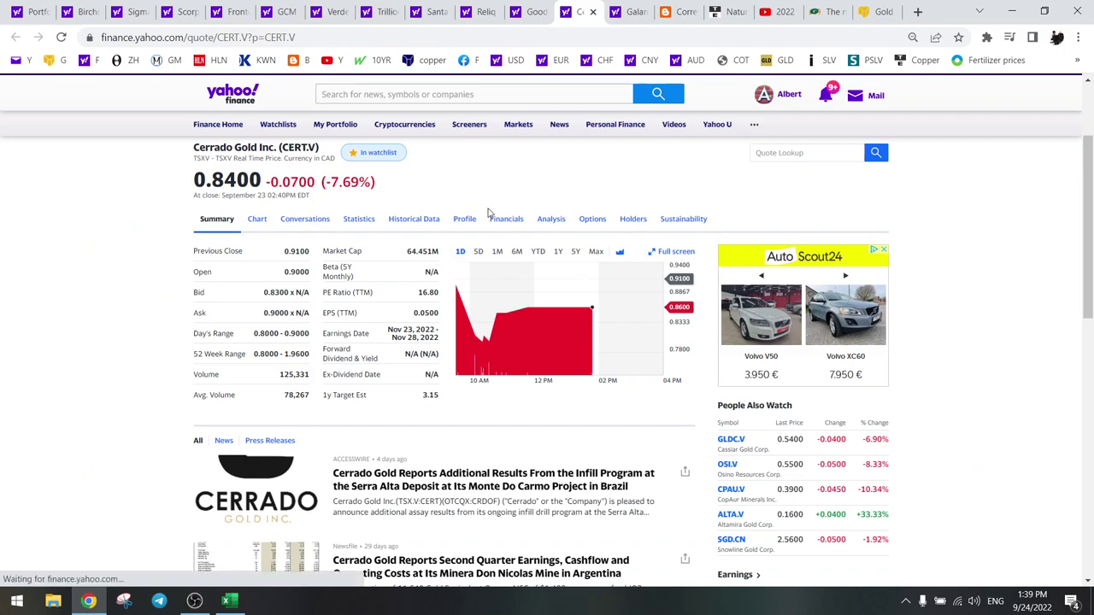
left_click(517, 253)
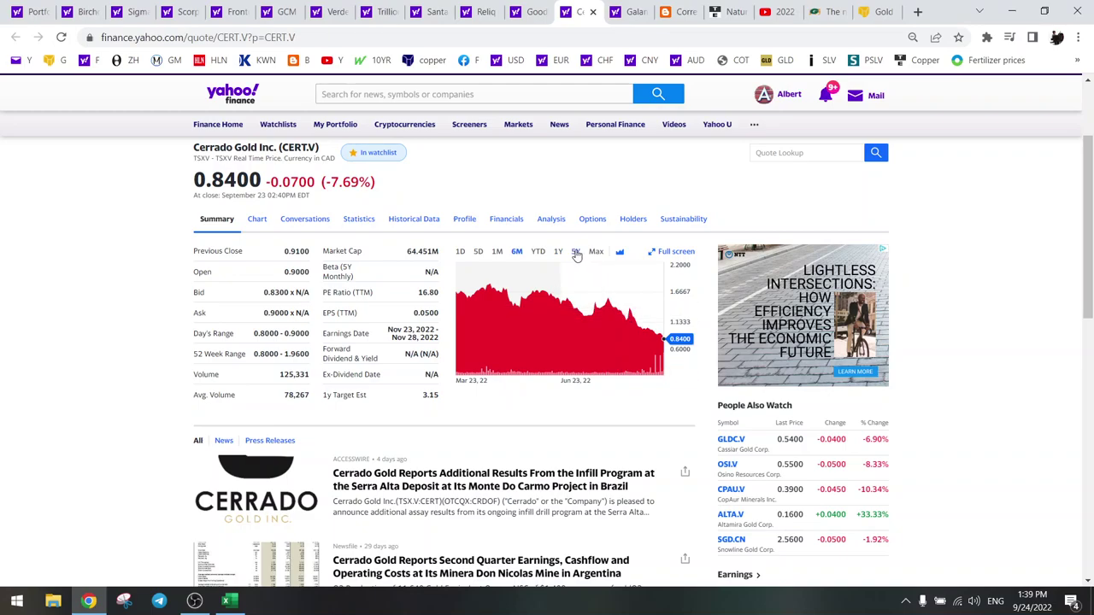
Step: Read Cerrado Gold's second-quarter earnings article and highlight the AISC figure among its bullet points
scroll(427, 368, "down", 2)
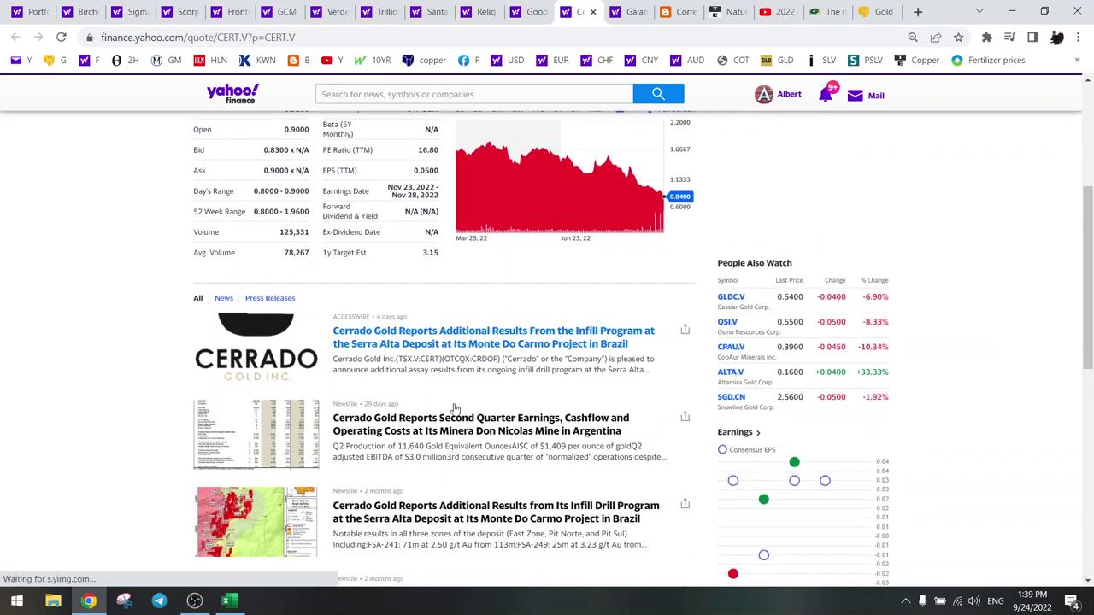
left_click(474, 421)
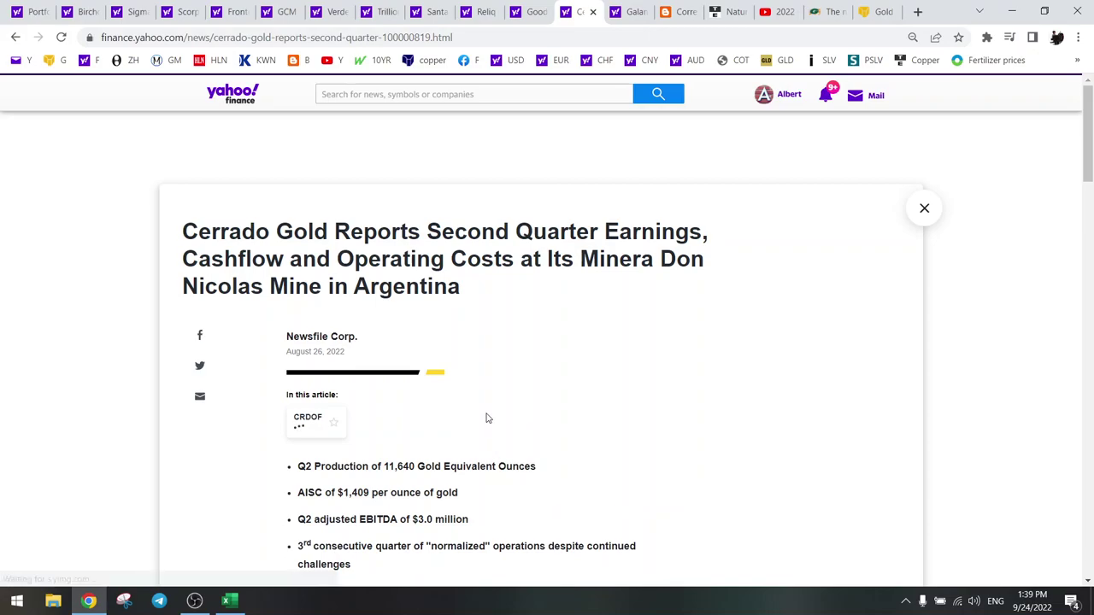
scroll(486, 417, "down", 2)
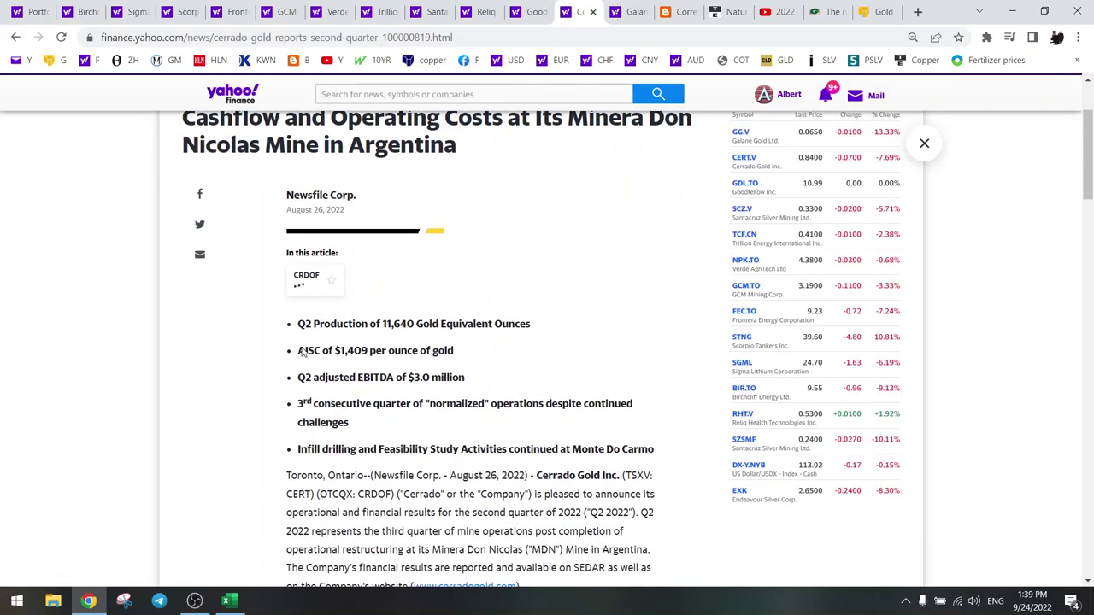
left_click_drag(303, 353, 374, 355)
scroll(375, 356, "down", 2)
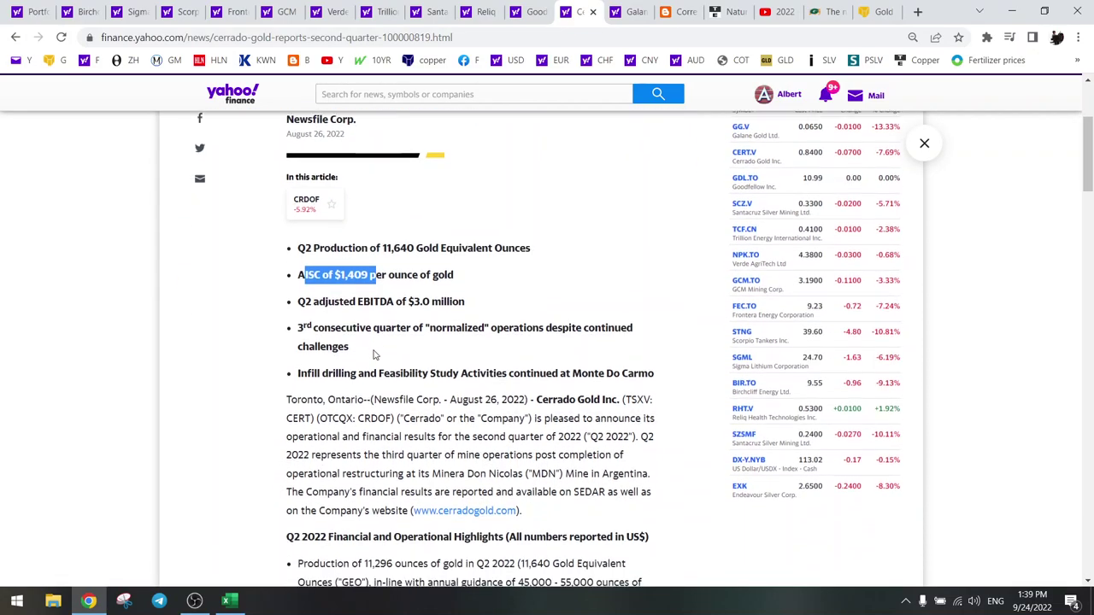
scroll(375, 366, "up", 2)
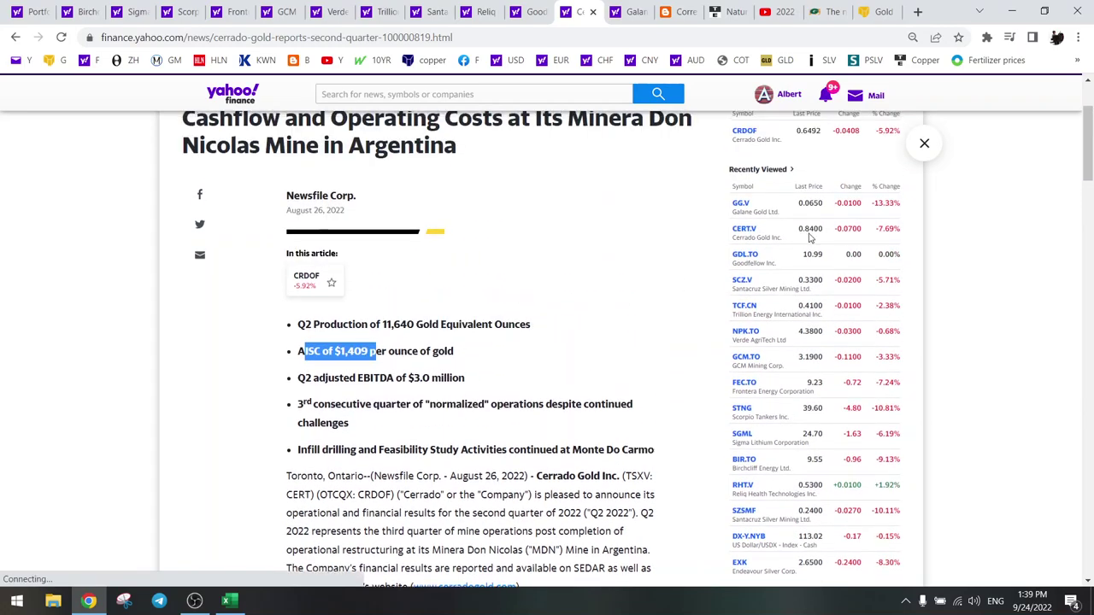
Step: Close the article and view Cerrado Gold's price chart over one year and five years
left_click(925, 145)
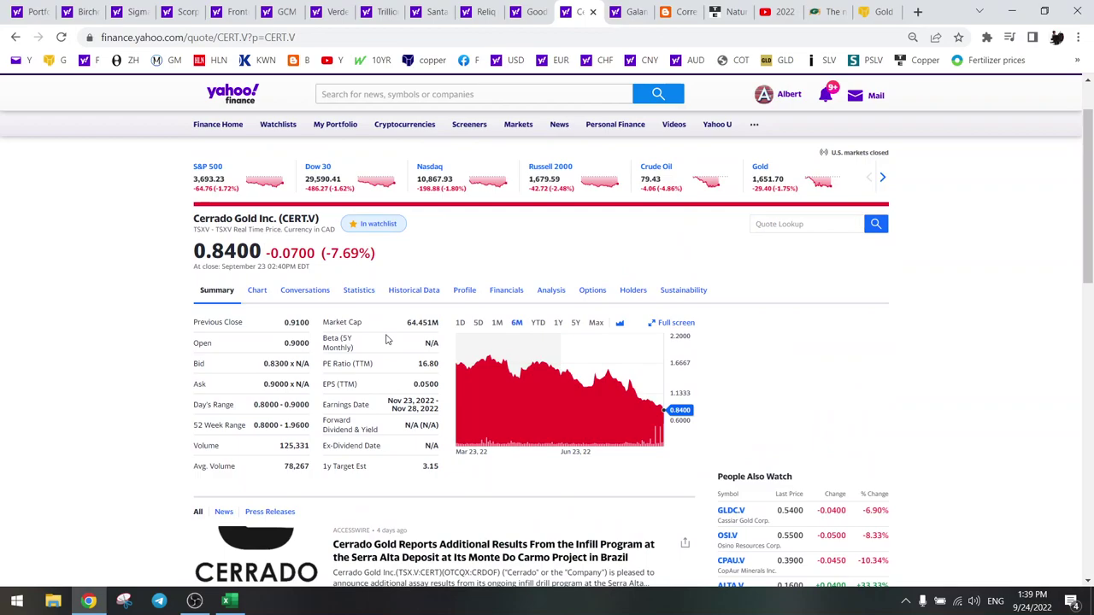
left_click(557, 325)
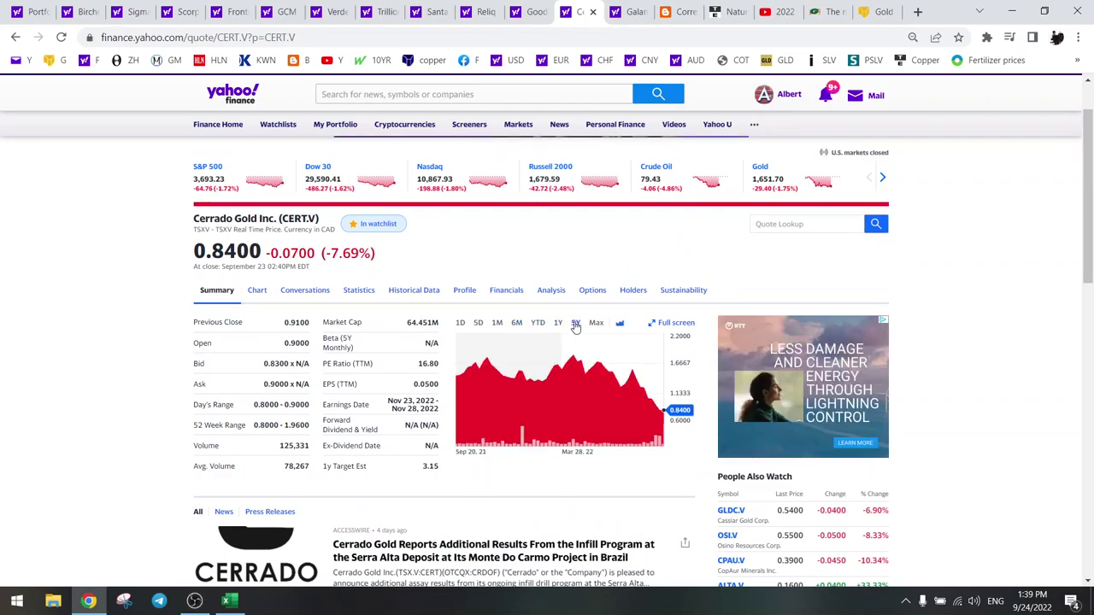
left_click(576, 325)
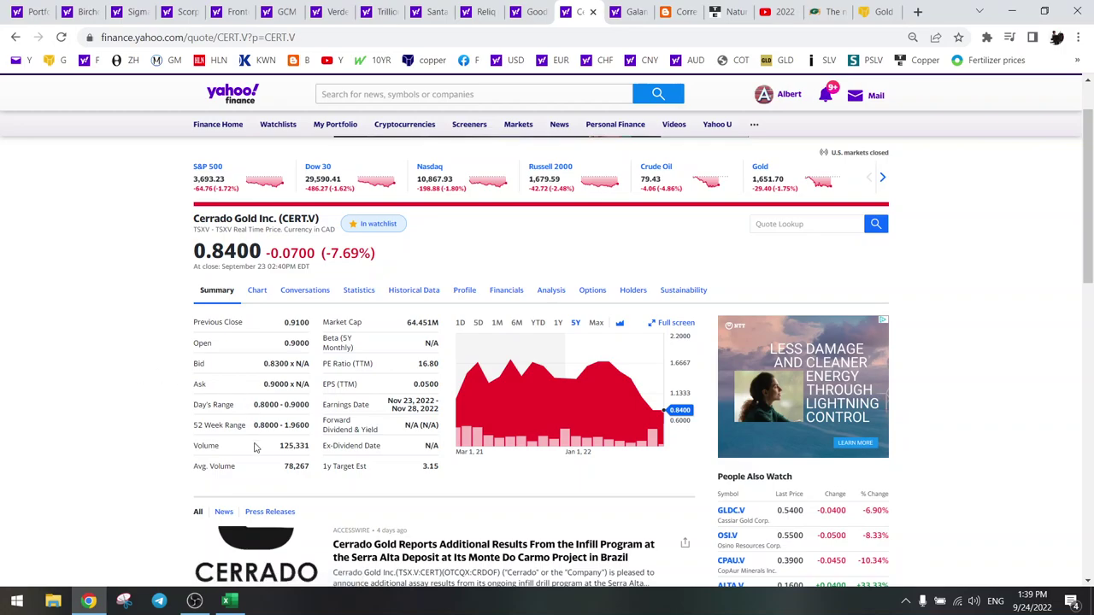
Step: Switch to Excel and open the CERT sheet of the Miners workbook
left_click(227, 601)
left_click(195, 413)
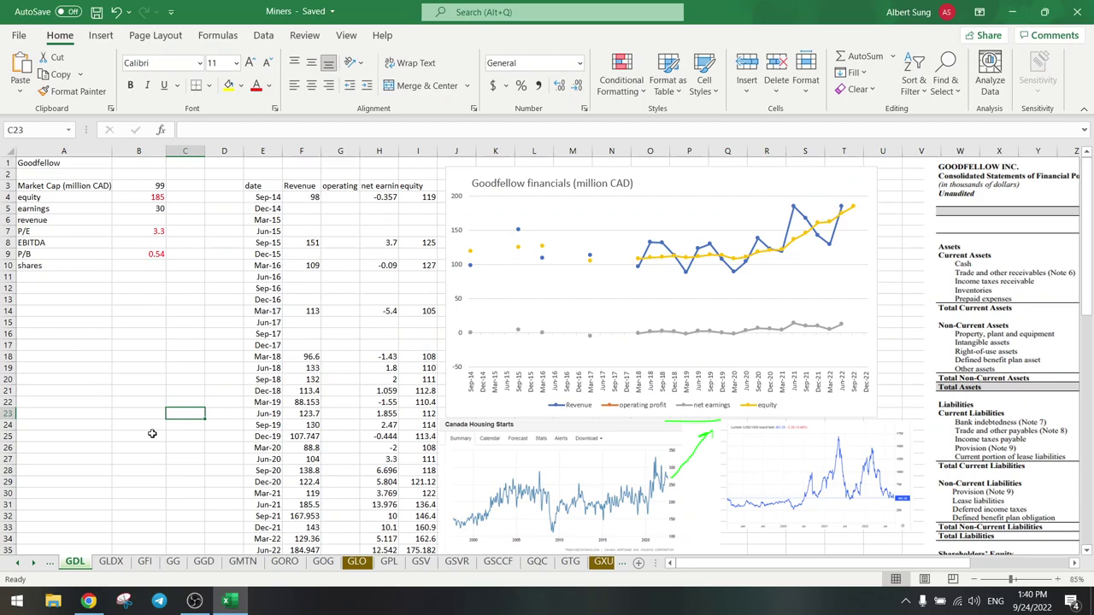
right_click(30, 567)
scroll(94, 467, "up", 3)
scroll(94, 467, "up", 9)
left_click(24, 429)
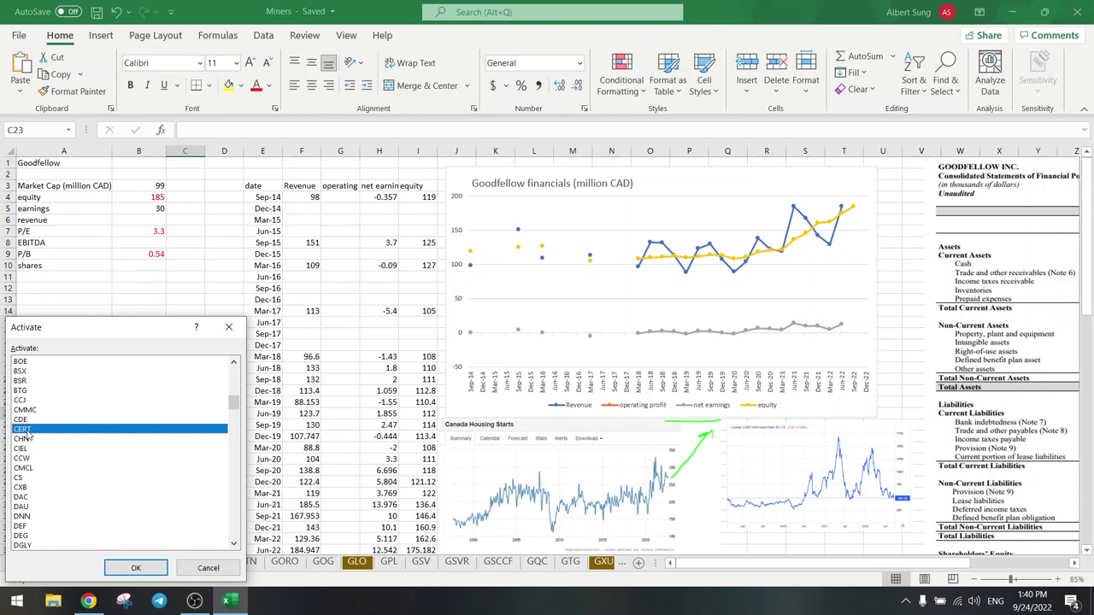
double_click(24, 428)
Step: Try a gold price of 1660 in the 26-Aug row of the Cerrado Gold valuation table
left_click(177, 417)
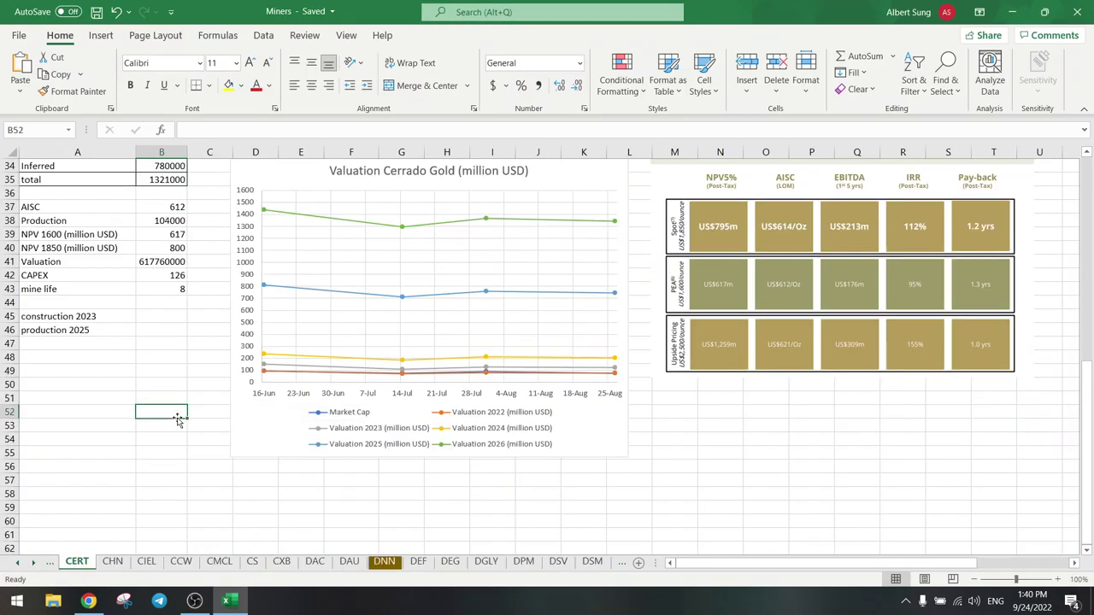
scroll(177, 417, "up", 4)
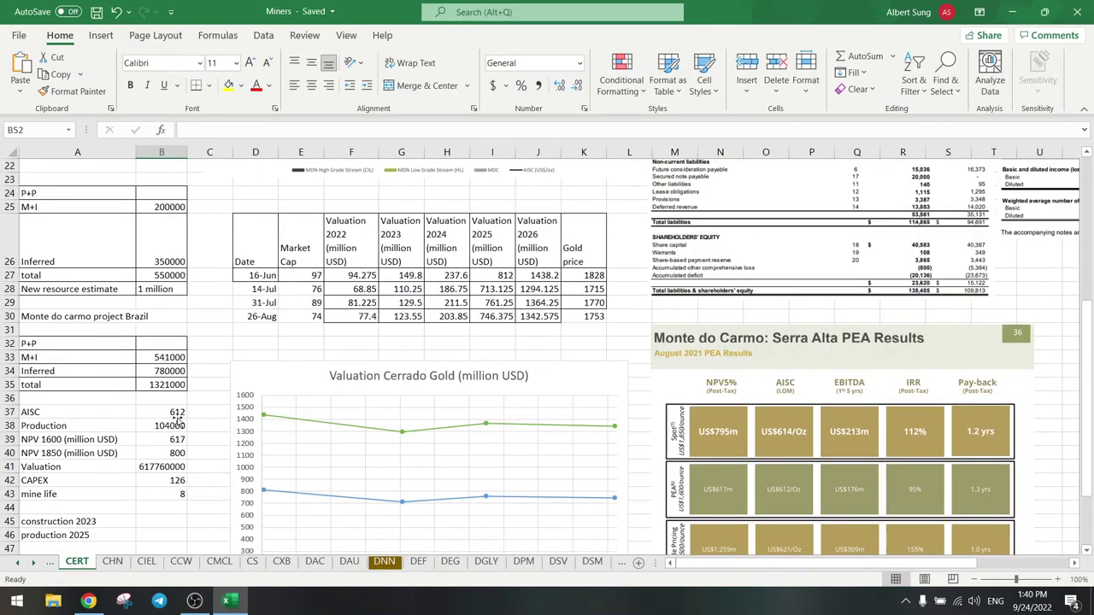
scroll(177, 422, "down", 1)
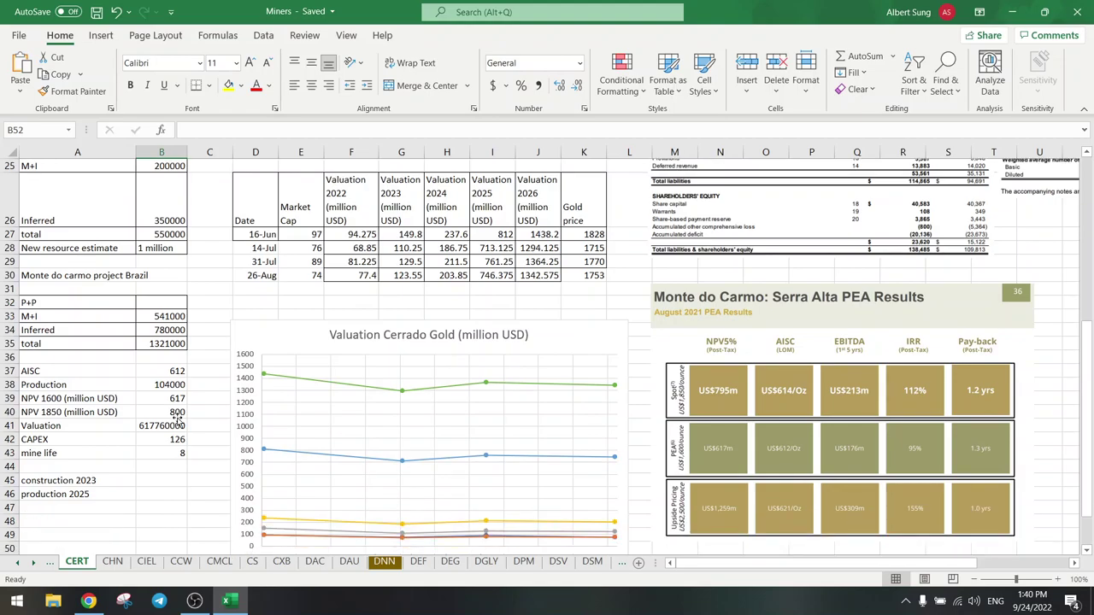
scroll(177, 422, "down", 1)
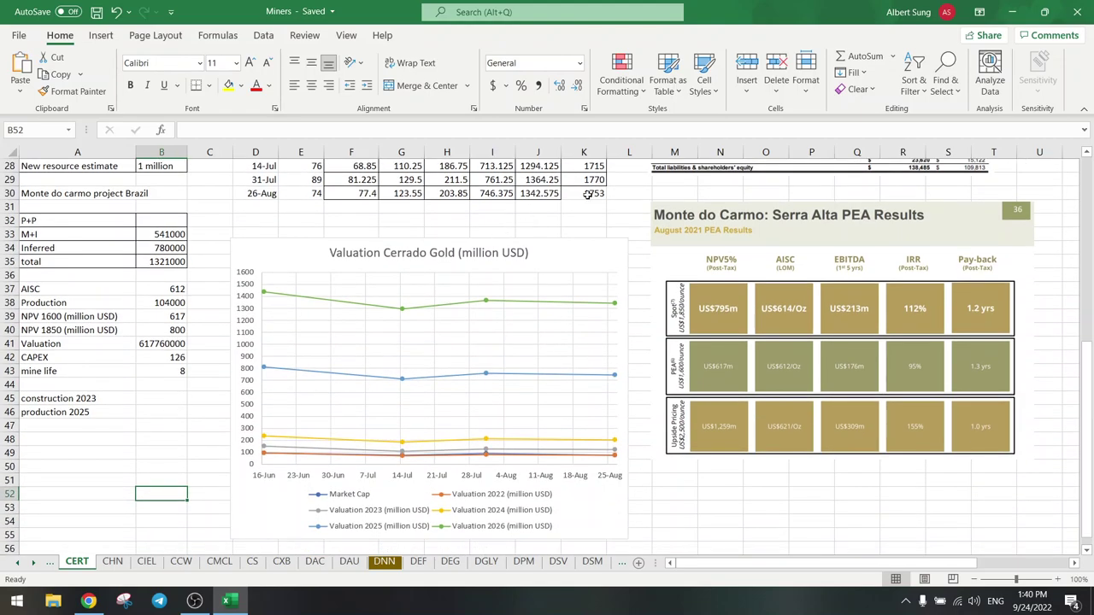
left_click(588, 194)
type("166")
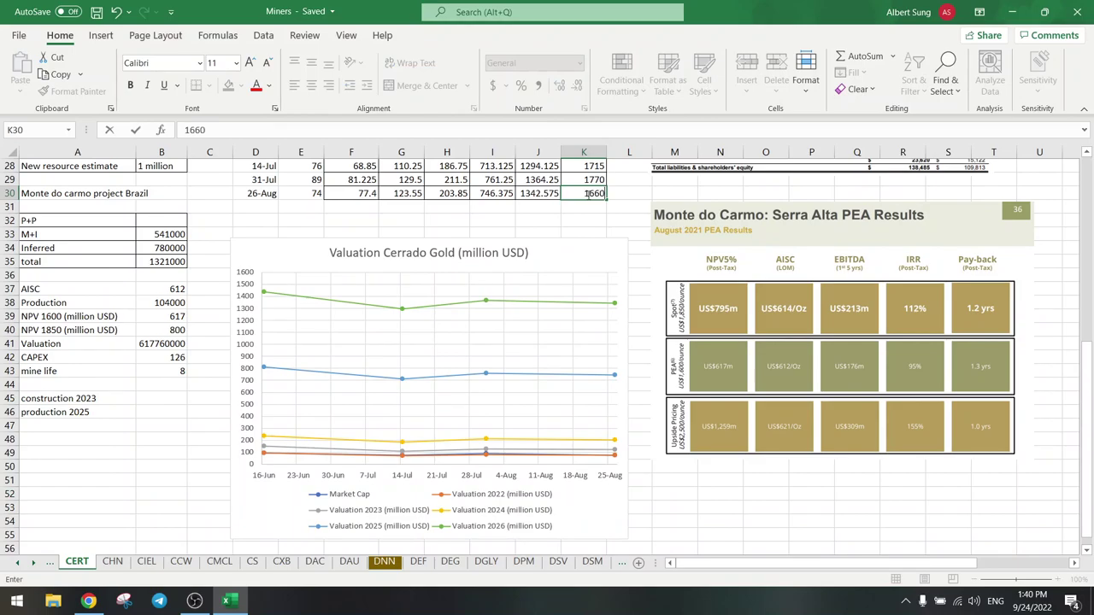
type("0")
key("Return")
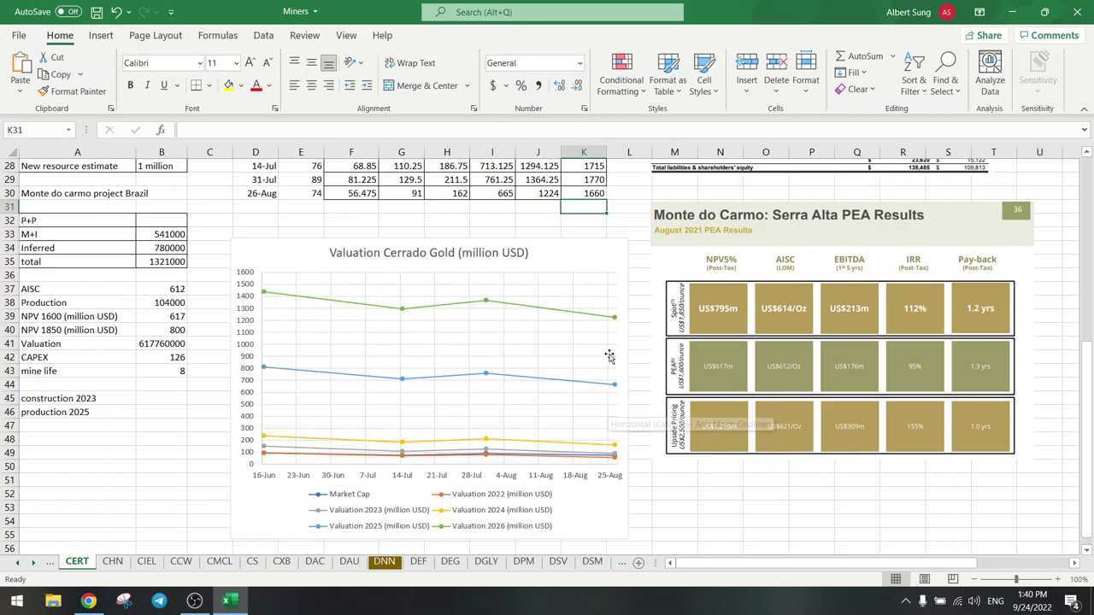
Step: Review the CERT sheet's valuation table and chart, production and AISC forecasts, and future operating profile
scroll(610, 358, "down", 6)
scroll(610, 358, "up", 10)
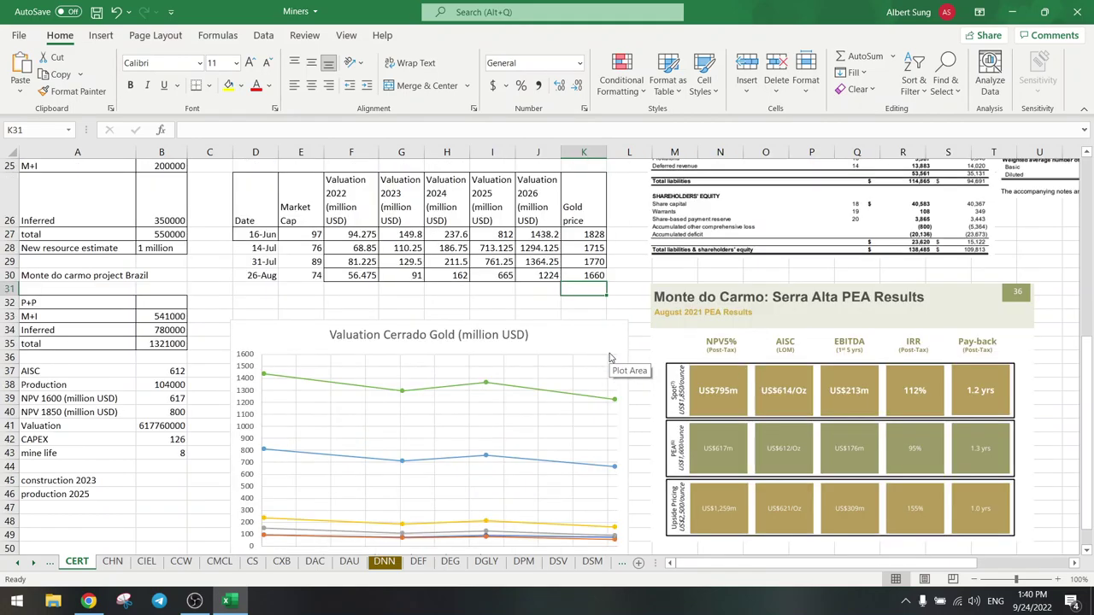
scroll(610, 358, "up", 4)
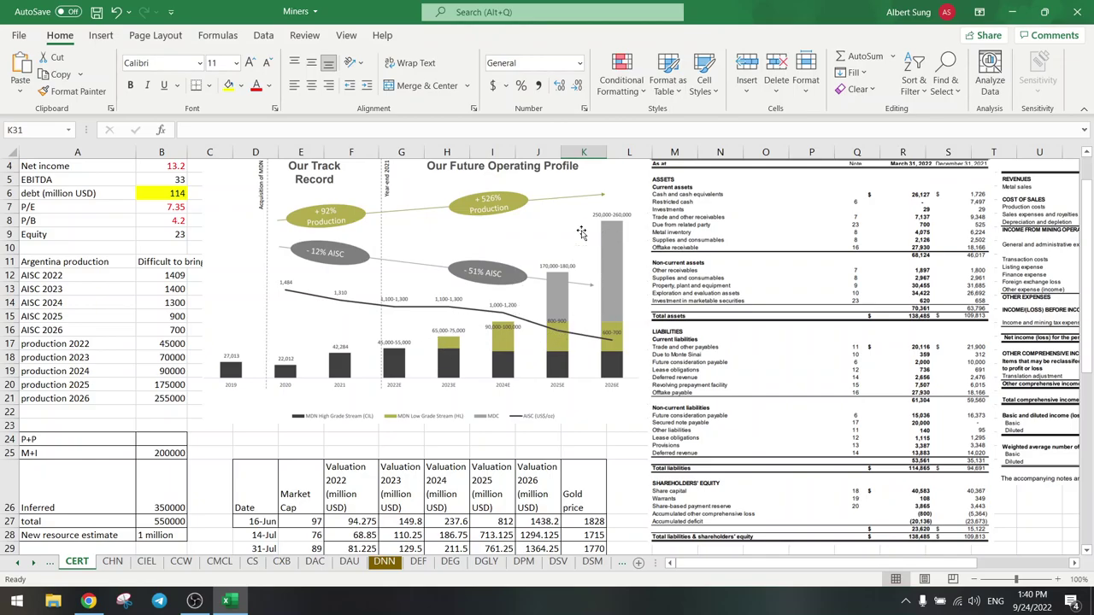
scroll(547, 312, "up", 1)
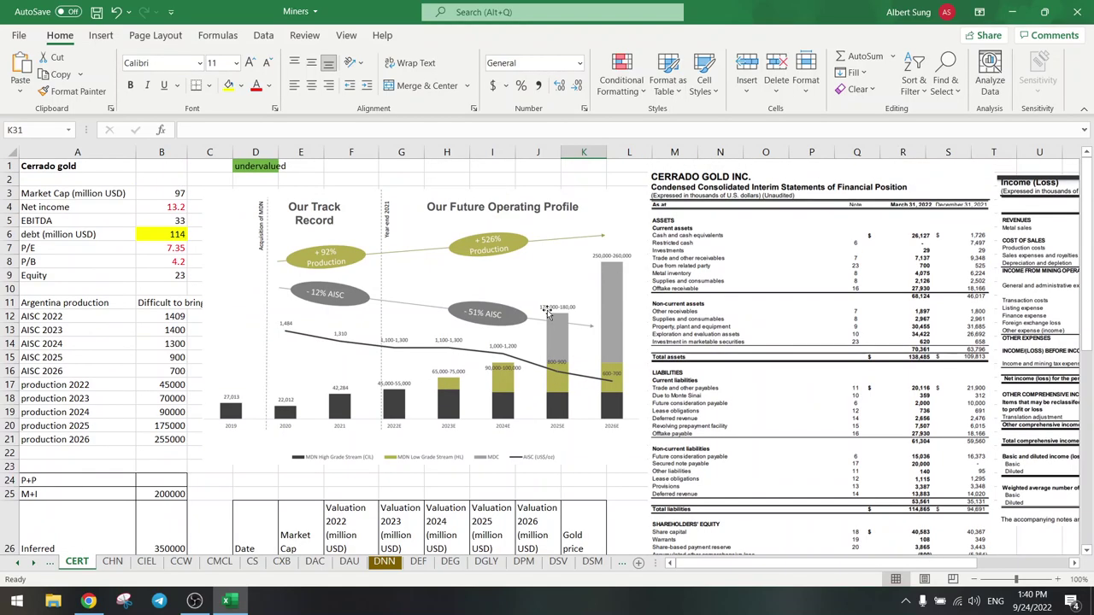
scroll(548, 312, "down", 2)
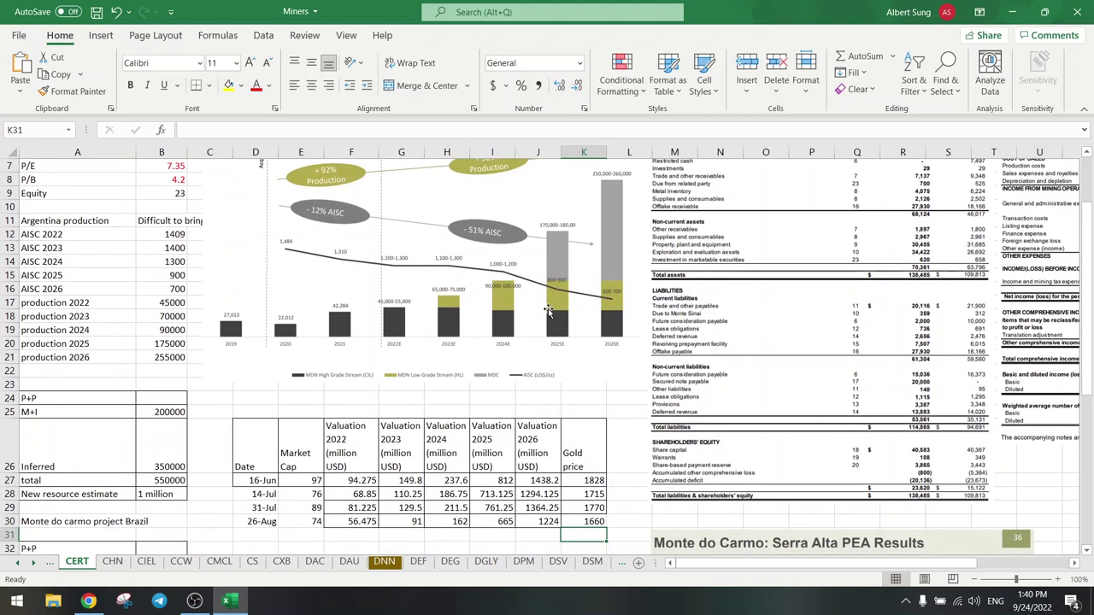
scroll(549, 312, "down", 10)
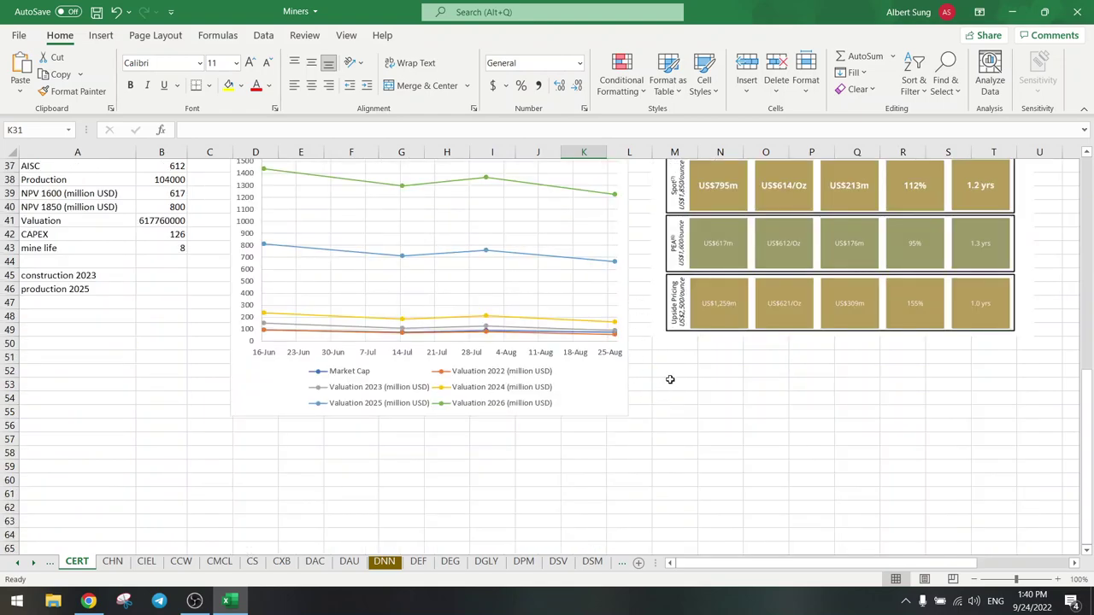
Step: Undo the gold price change in the 26-Aug row of the valuation table
key("Up")
scroll(548, 356, "up", 2)
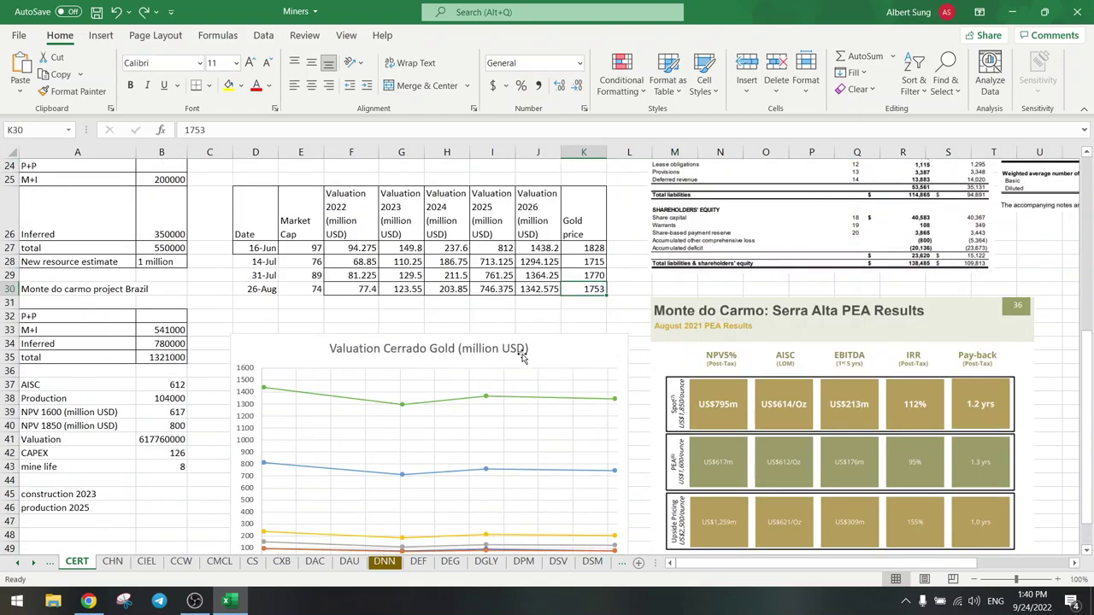
Step: Switch to the Yahoo Finance portfolio in Chrome and delete Cerrado Gold (CERT.V) from the holdings list
left_click(88, 601)
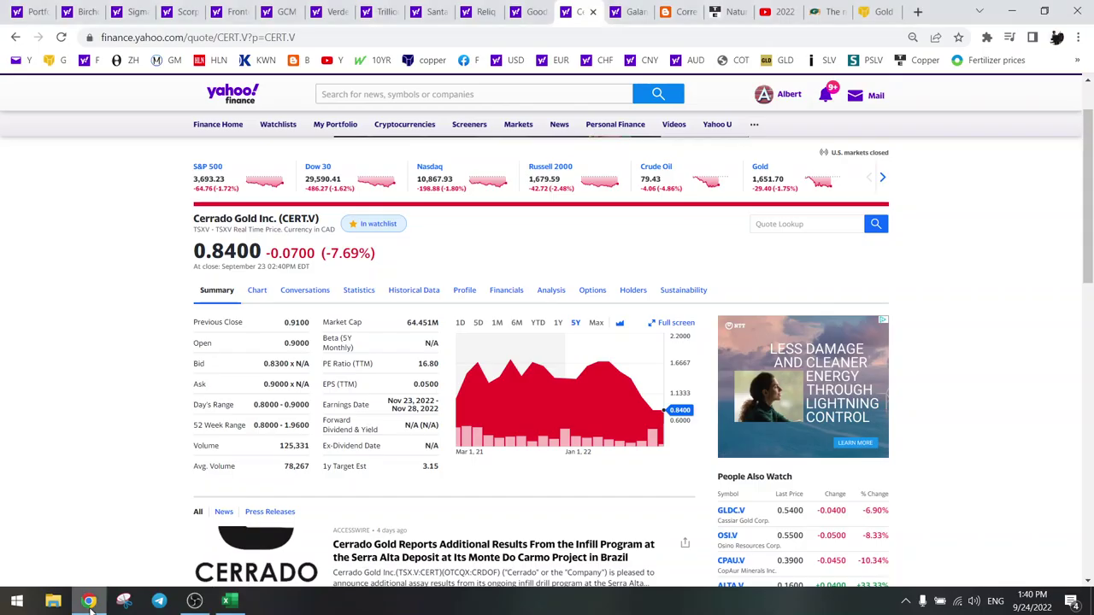
left_click(38, 15)
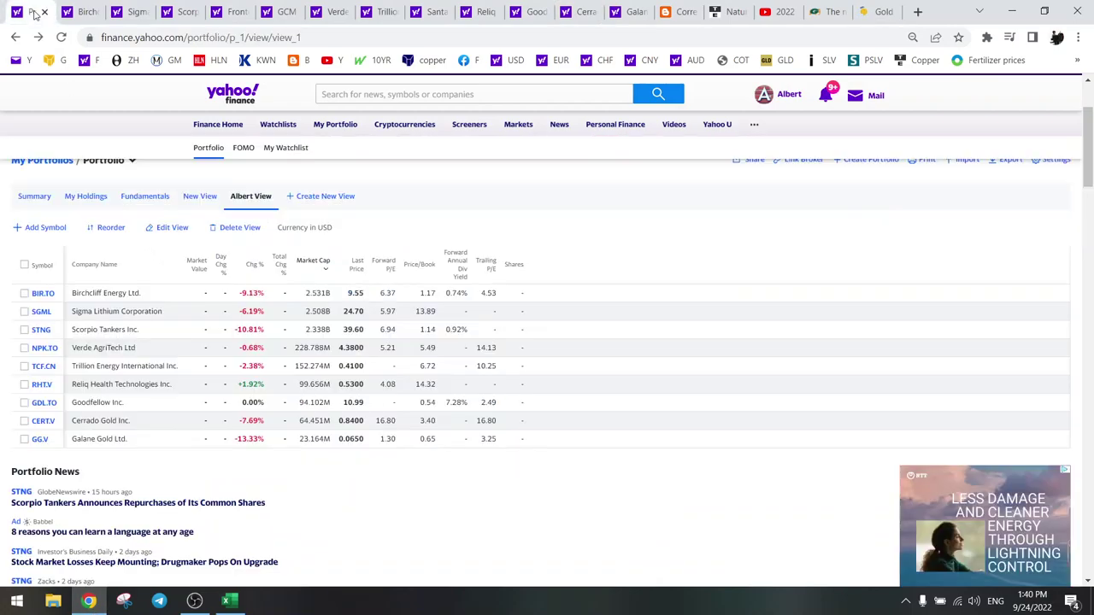
left_click(24, 421)
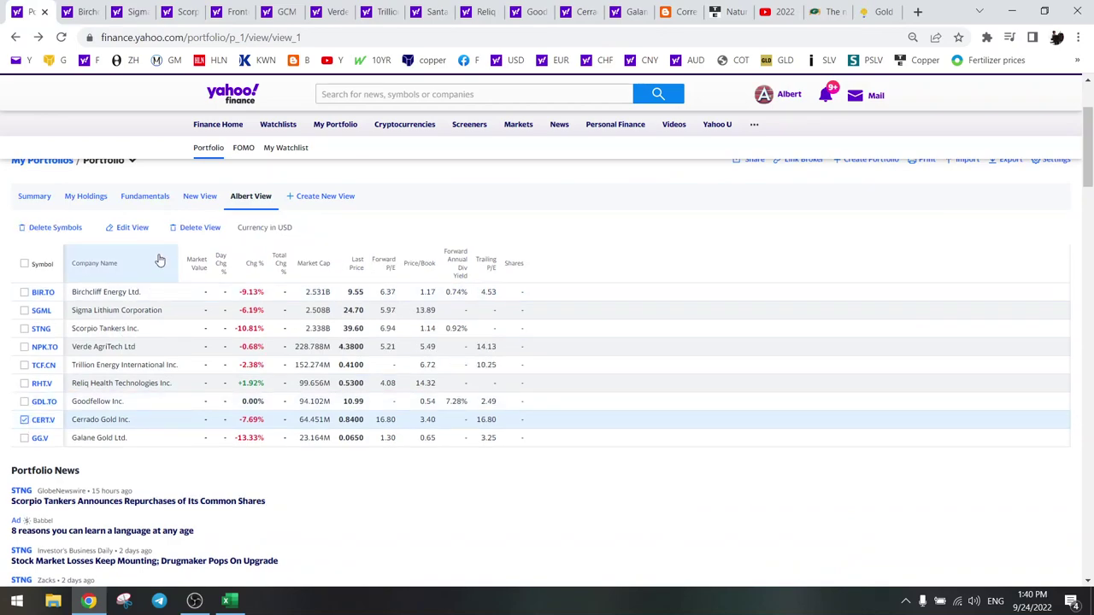
left_click(66, 231)
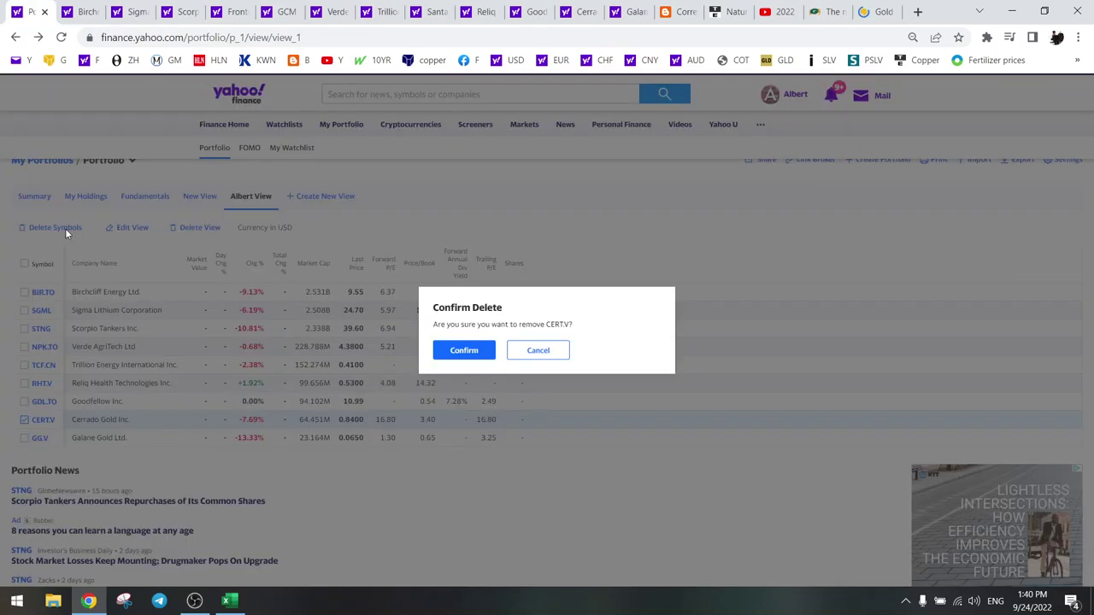
left_click(459, 352)
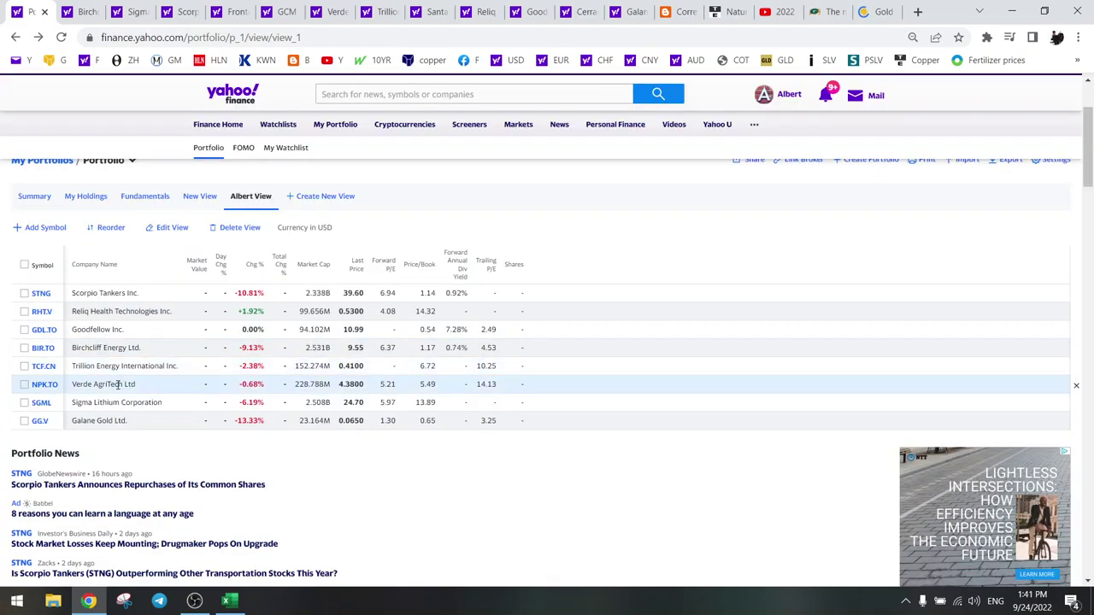
Step: Open the Galane Gold (GG.V) quote from the portfolio and compare its one-year and five-year price charts
left_click(42, 421)
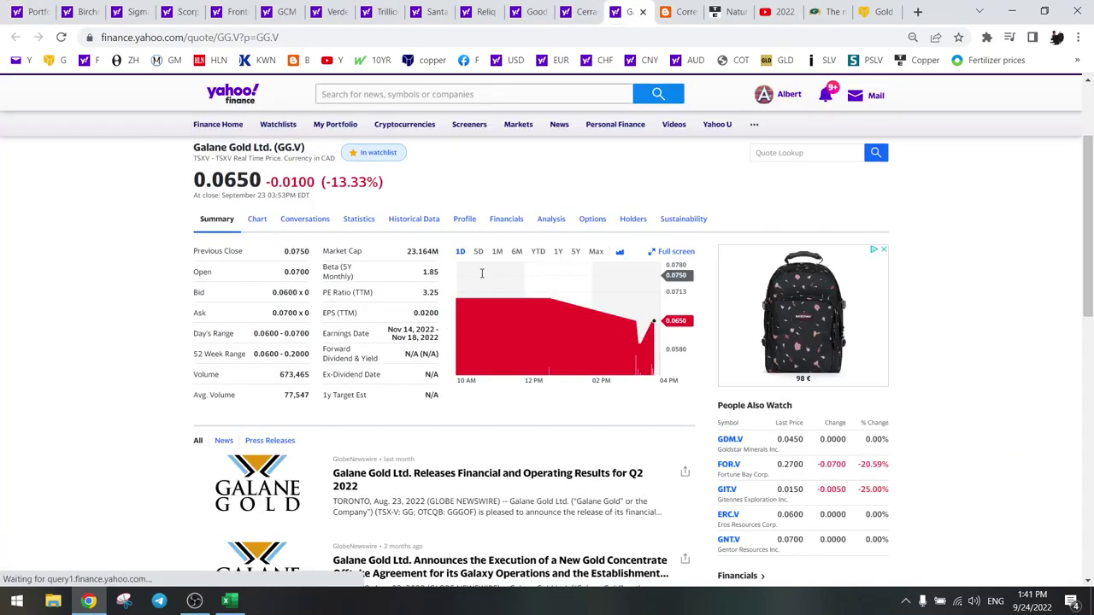
left_click(558, 253)
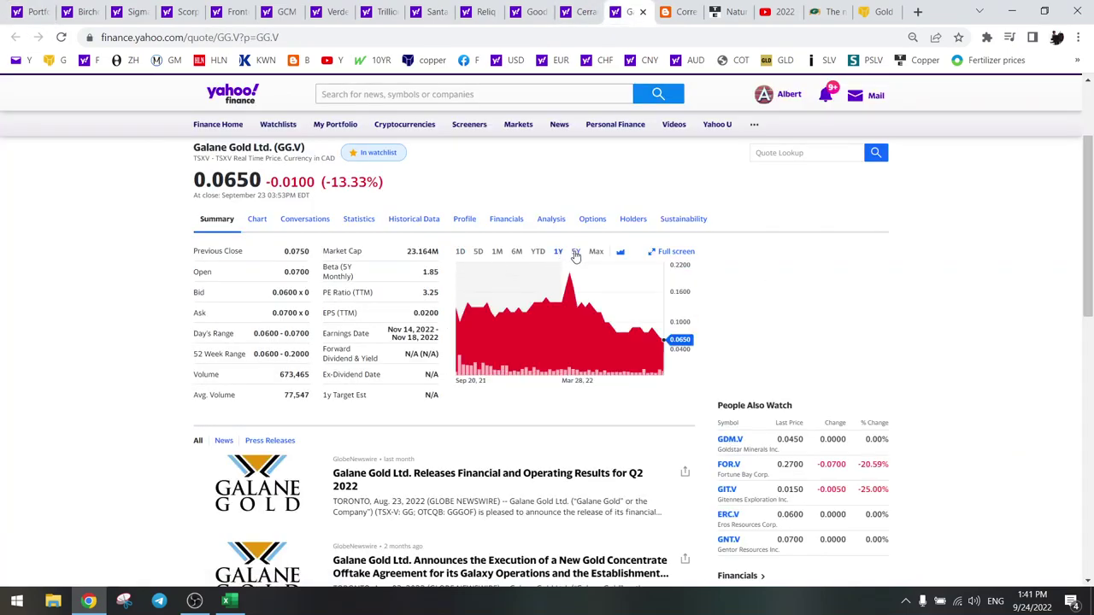
left_click(575, 254)
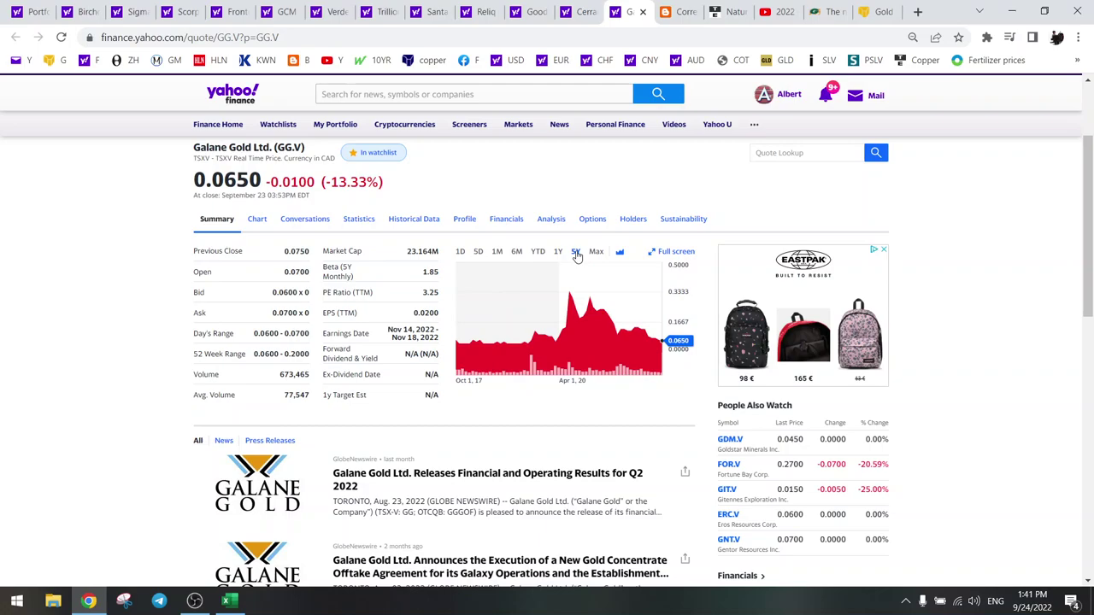
left_click(558, 252)
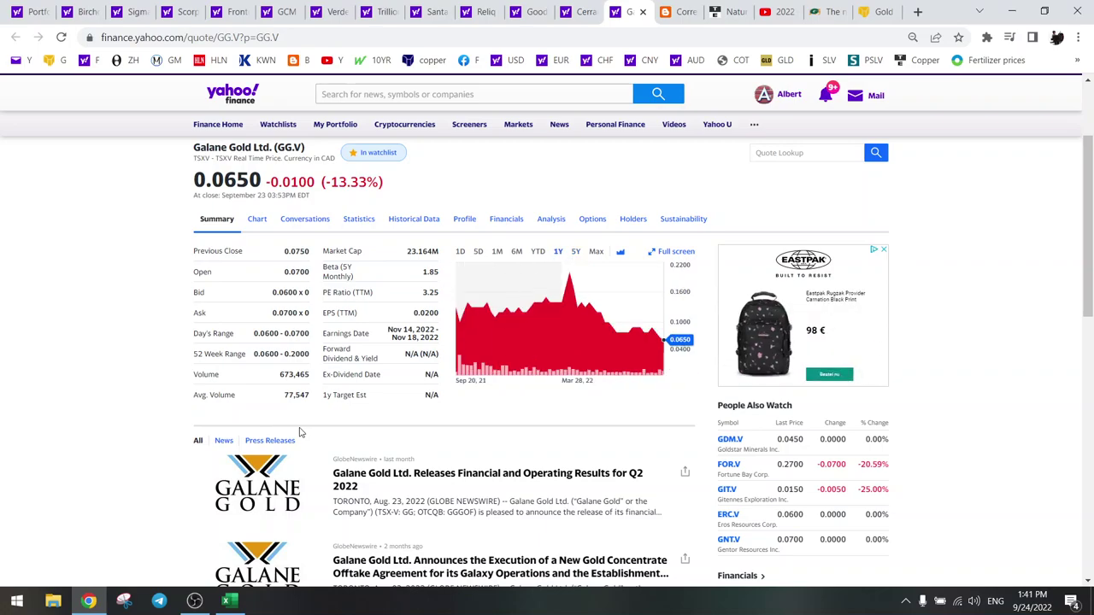
Step: Switch to Excel and open the GG sheet of the Miners workbook
left_click(227, 602)
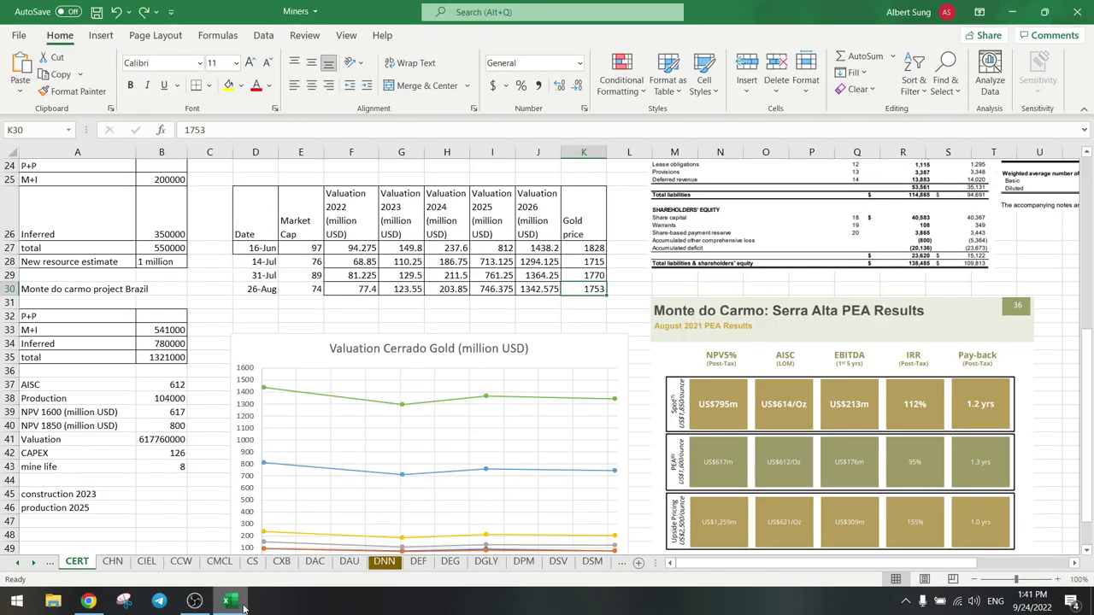
right_click(26, 566)
scroll(49, 468, "down", 1)
scroll(49, 468, "down", 9)
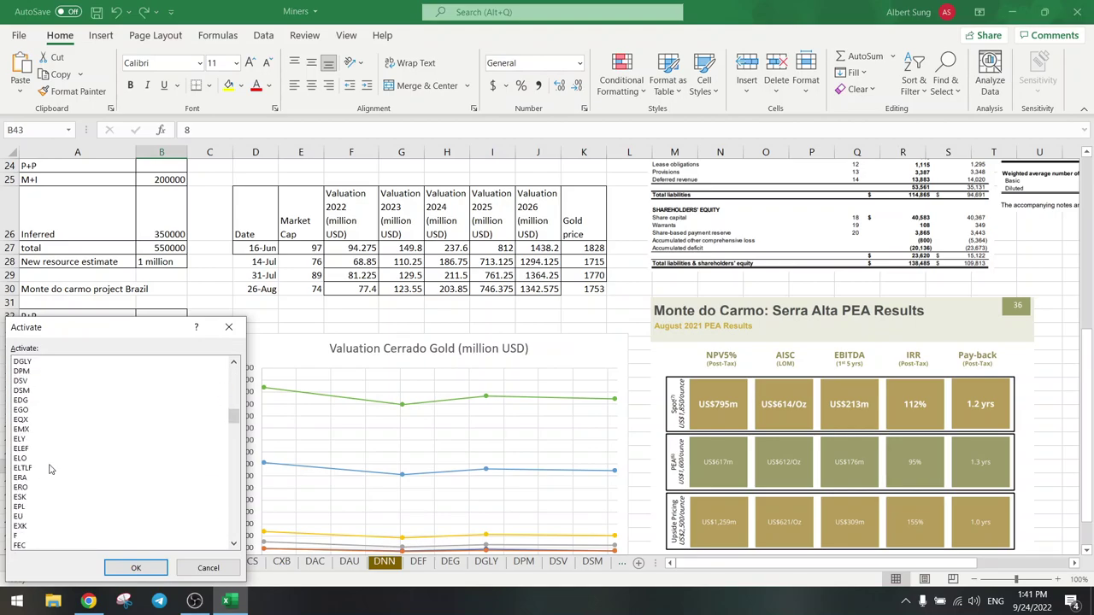
scroll(49, 468, "down", 1)
scroll(36, 507, "down", 2)
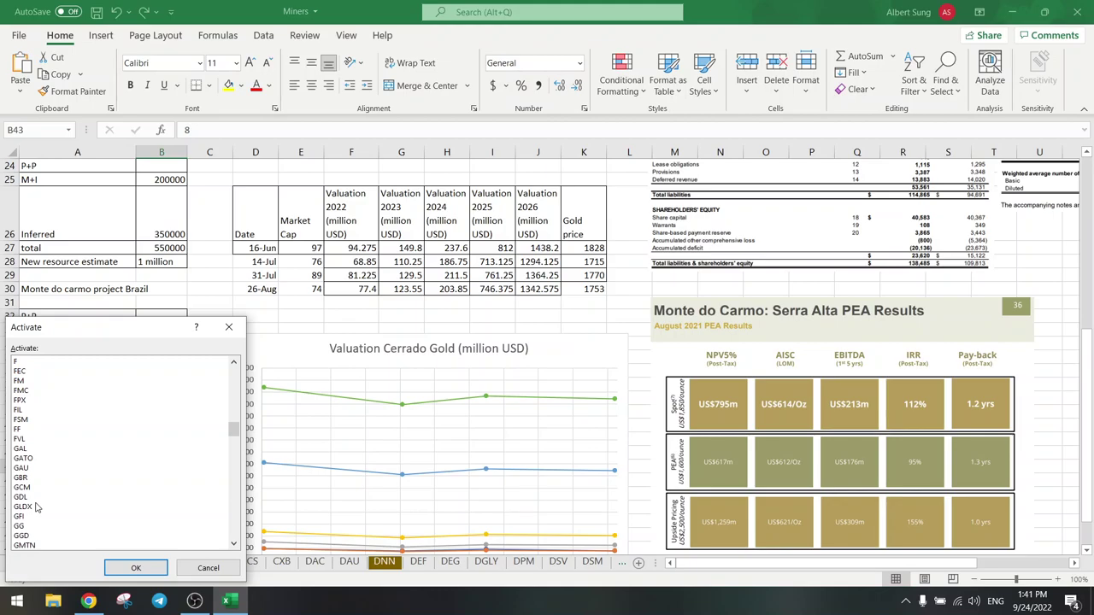
double_click(28, 498)
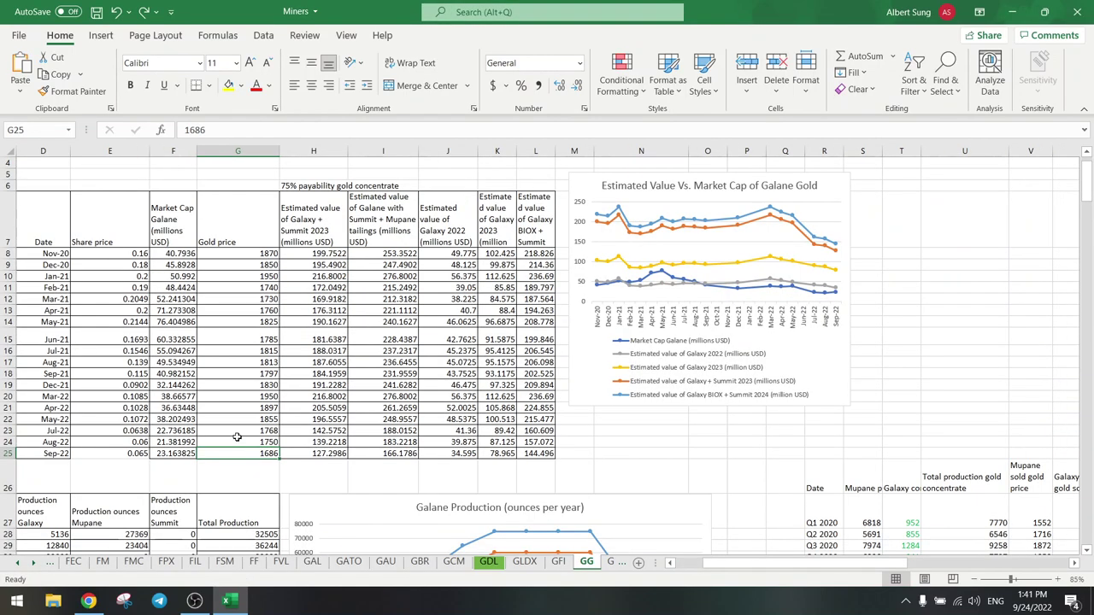
Step: Examine the GG sheet's gold concentrate production chart, valuation table with the Sep-22 gold price, and chart of estimated value versus market cap
left_click_drag(756, 562, 889, 562)
scroll(598, 382, "down", 5)
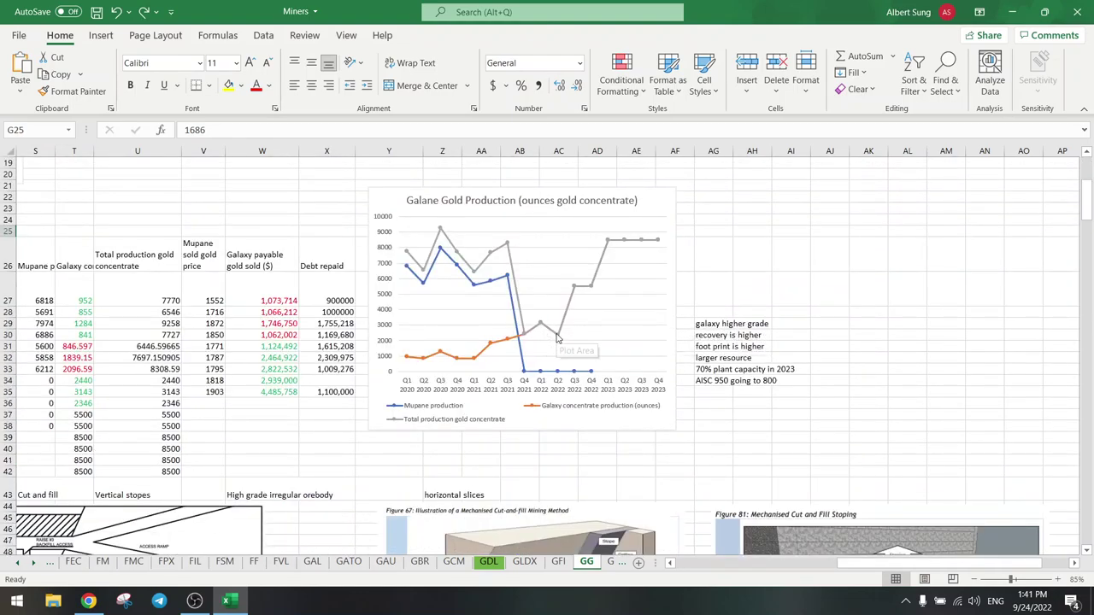
mouse_move(556, 336)
left_click(558, 340)
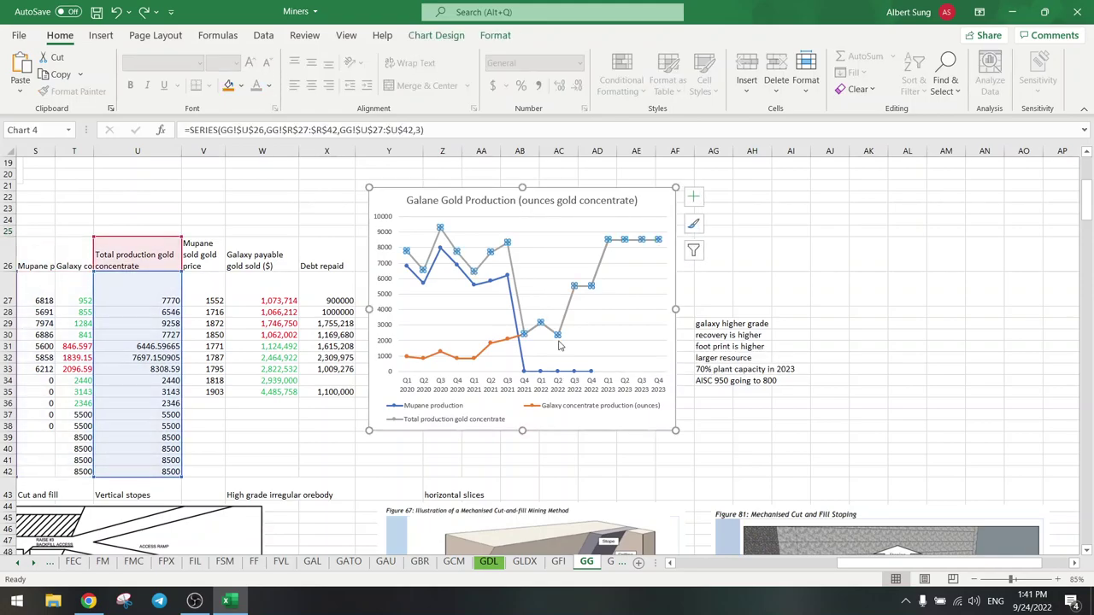
left_click_drag(871, 562, 675, 408)
scroll(675, 408, "up", 6)
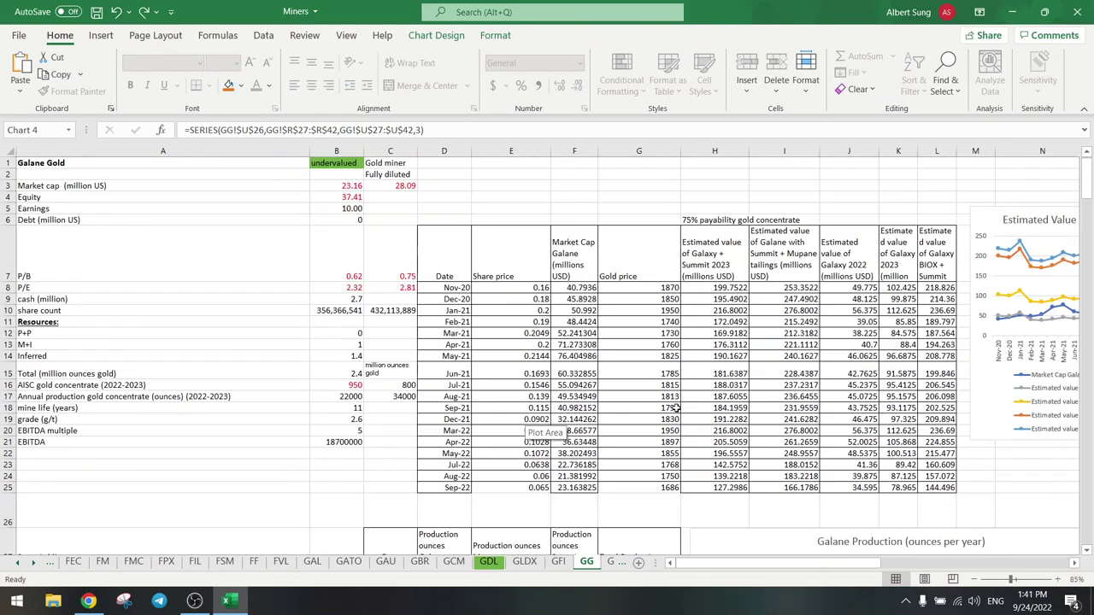
left_click_drag(741, 562, 799, 563)
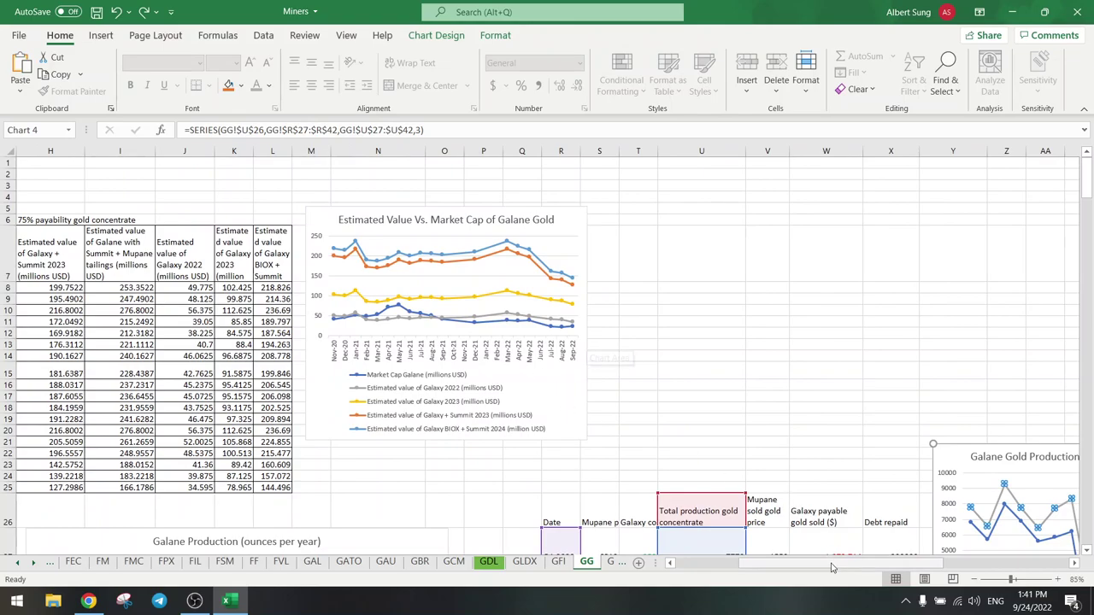
scroll(547, 479, "left", 3)
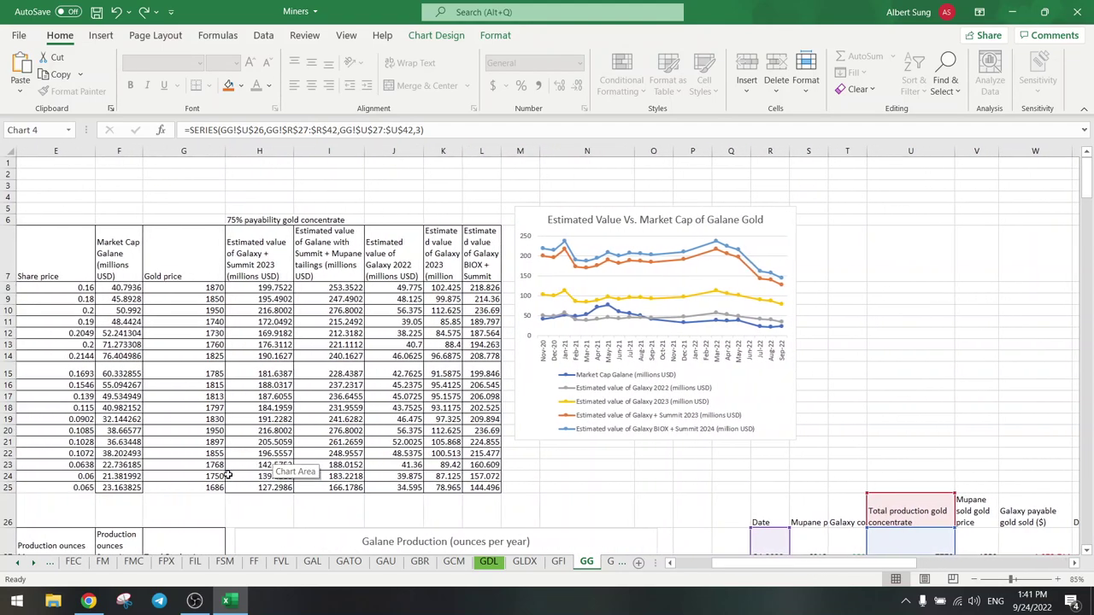
left_click(207, 484)
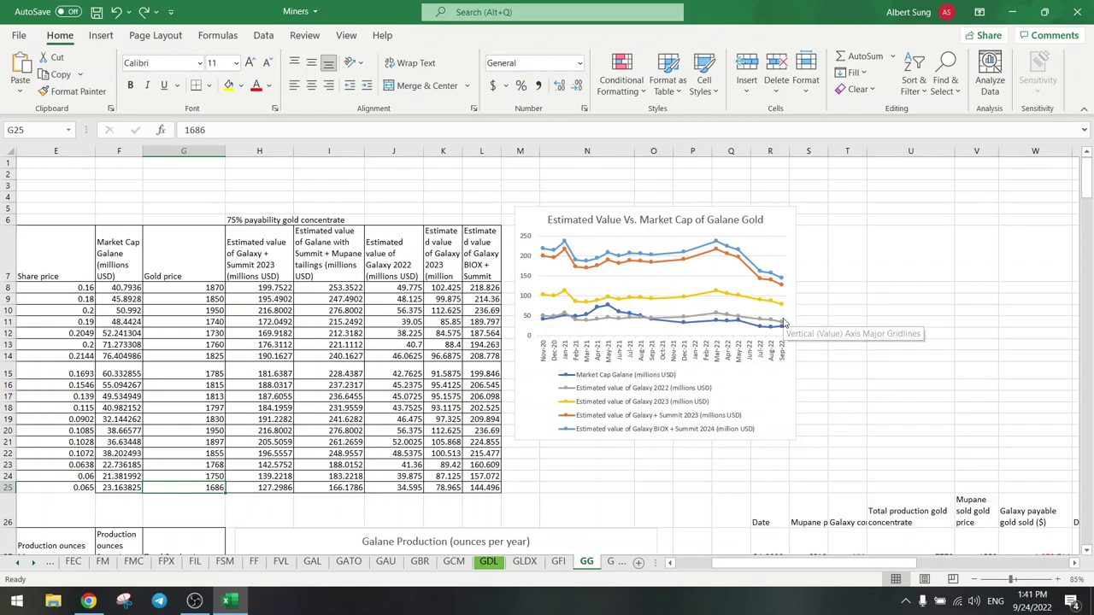
scroll(790, 498, "right", 5)
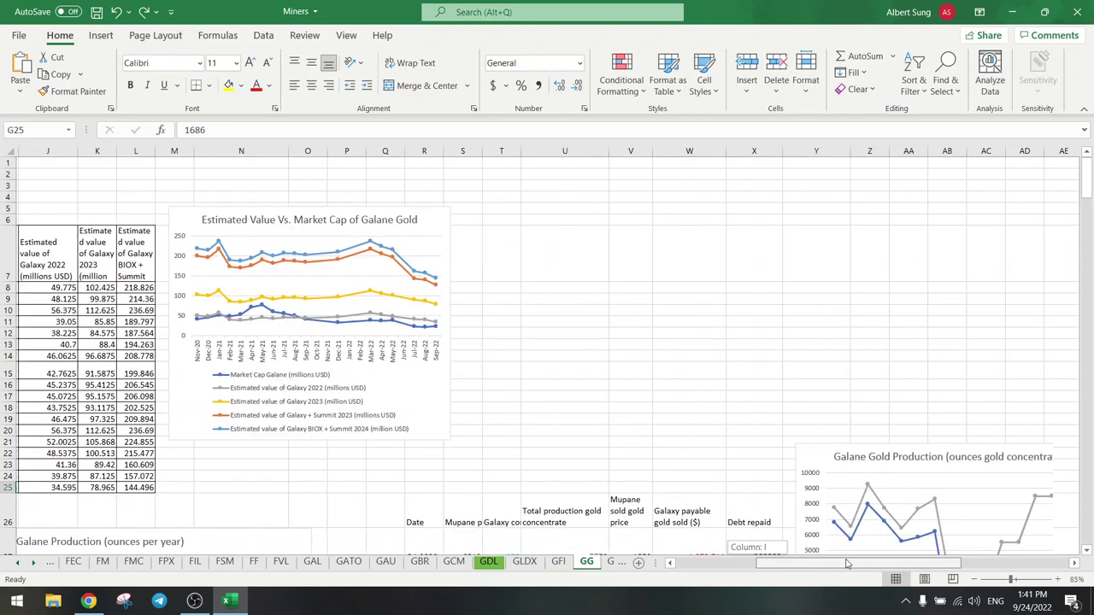